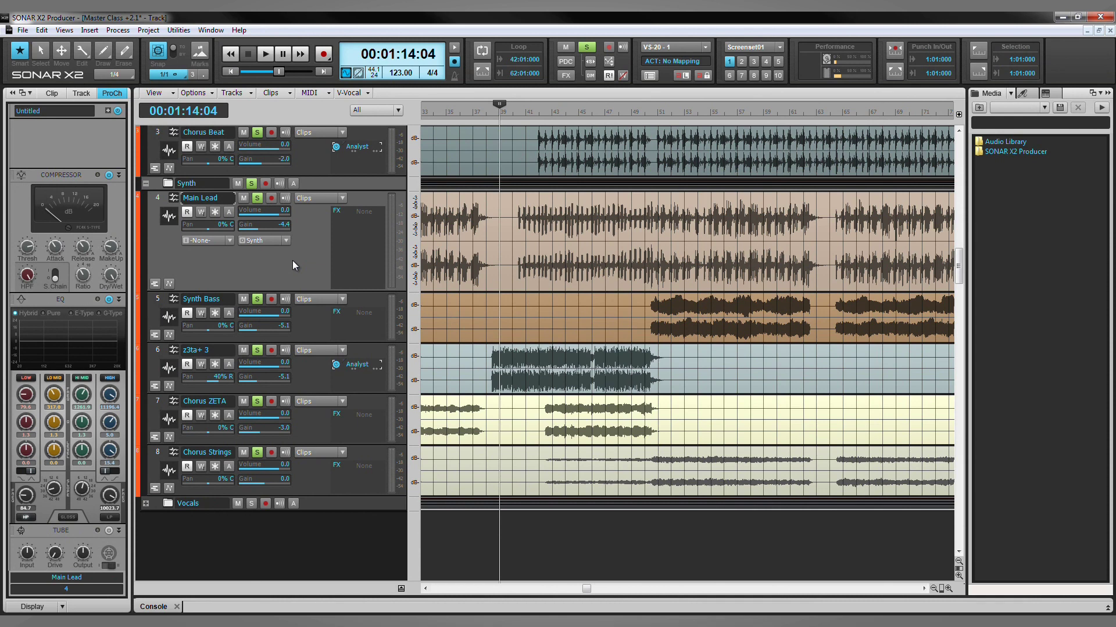
Clear all solos with the global Solo button and collapse the Synth track folder.
left_click(590, 47)
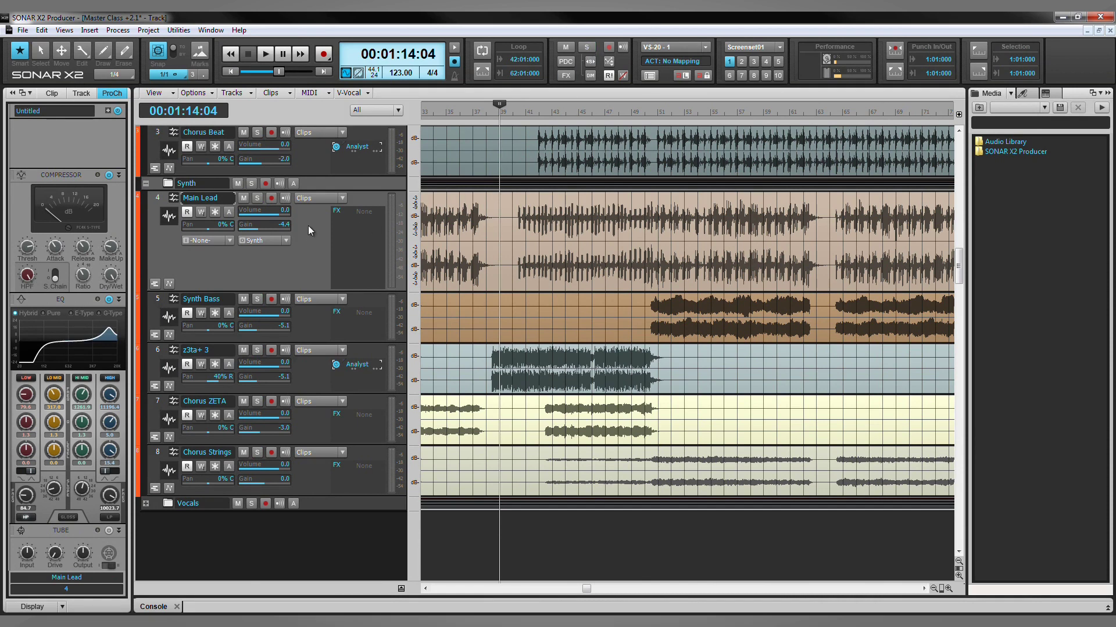
left_click(146, 183)
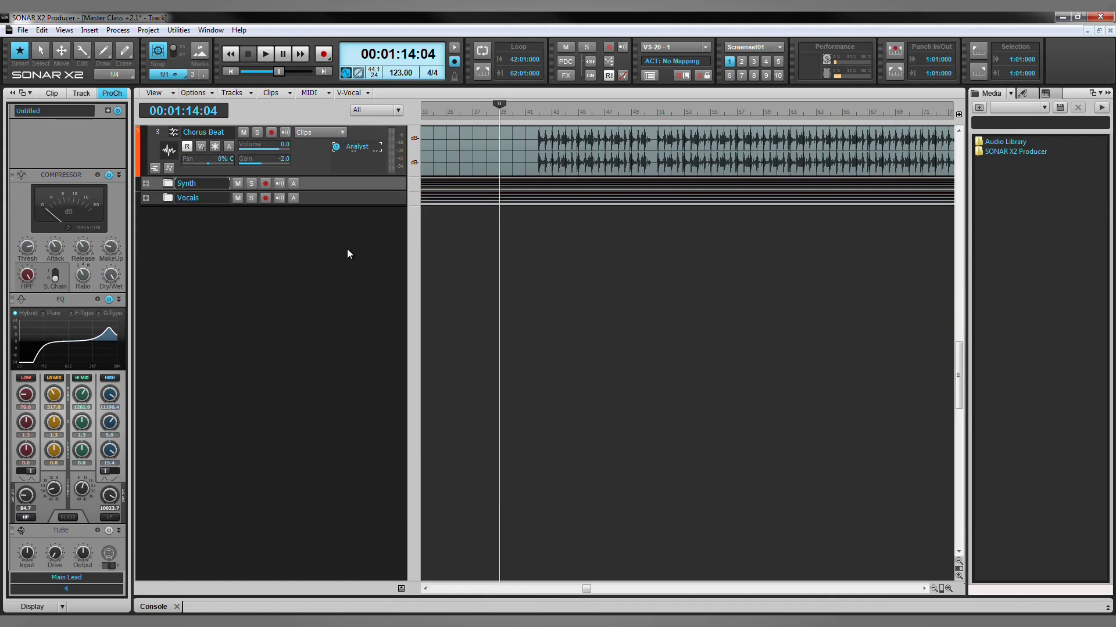
Make Beat 1, Beat 2 and Chorus Beat taller and solo the Rhythm folder.
scroll(348, 250, "up", 3)
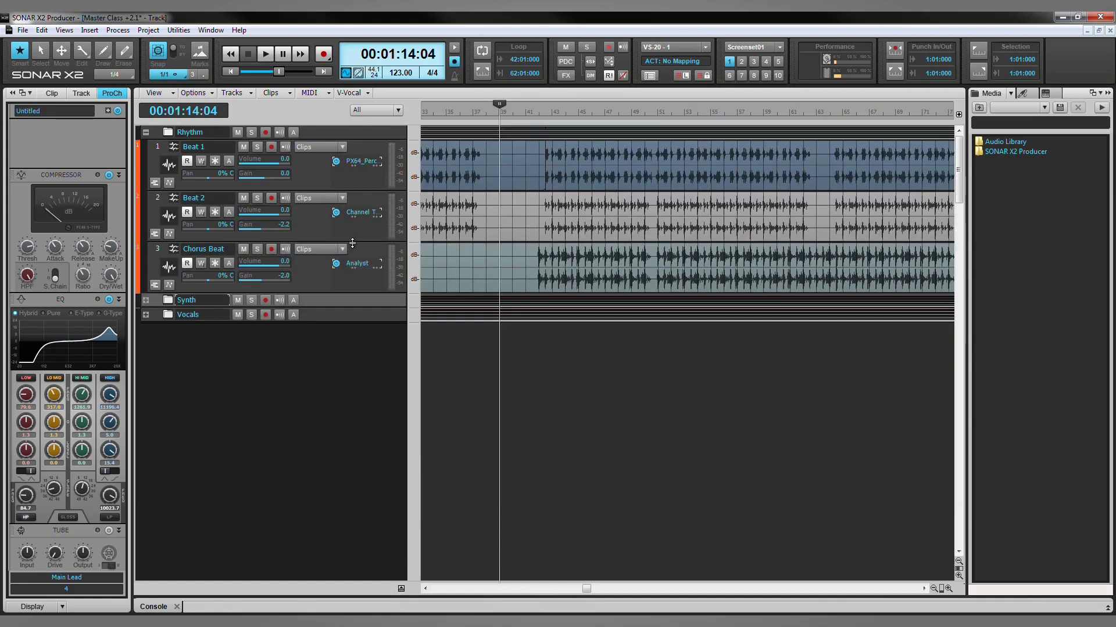
left_click_drag(353, 243, 348, 308)
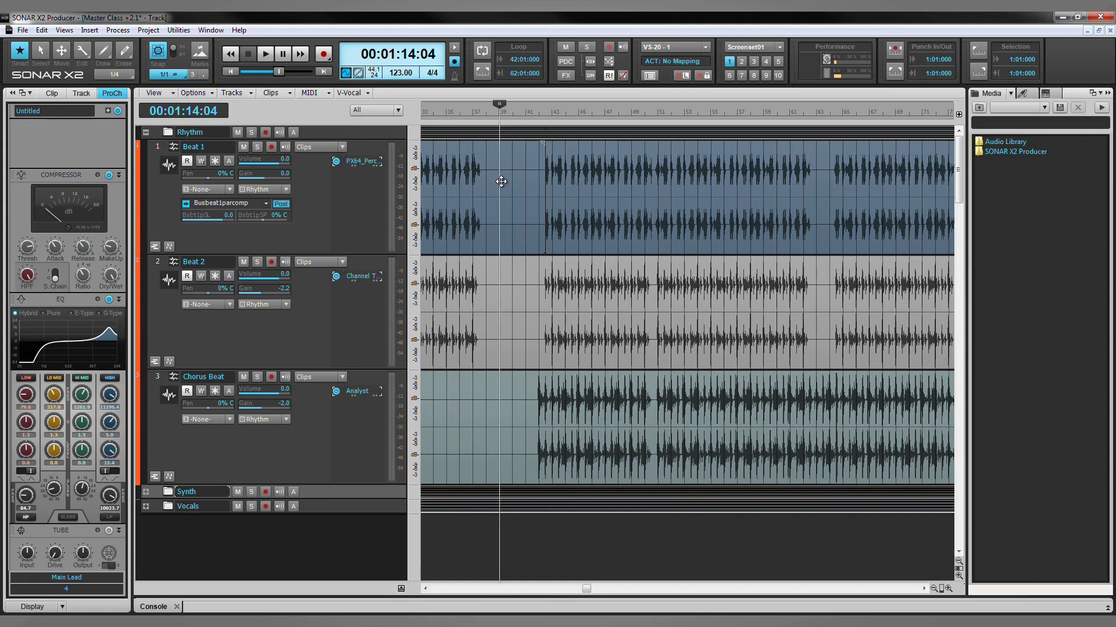
left_click(543, 114)
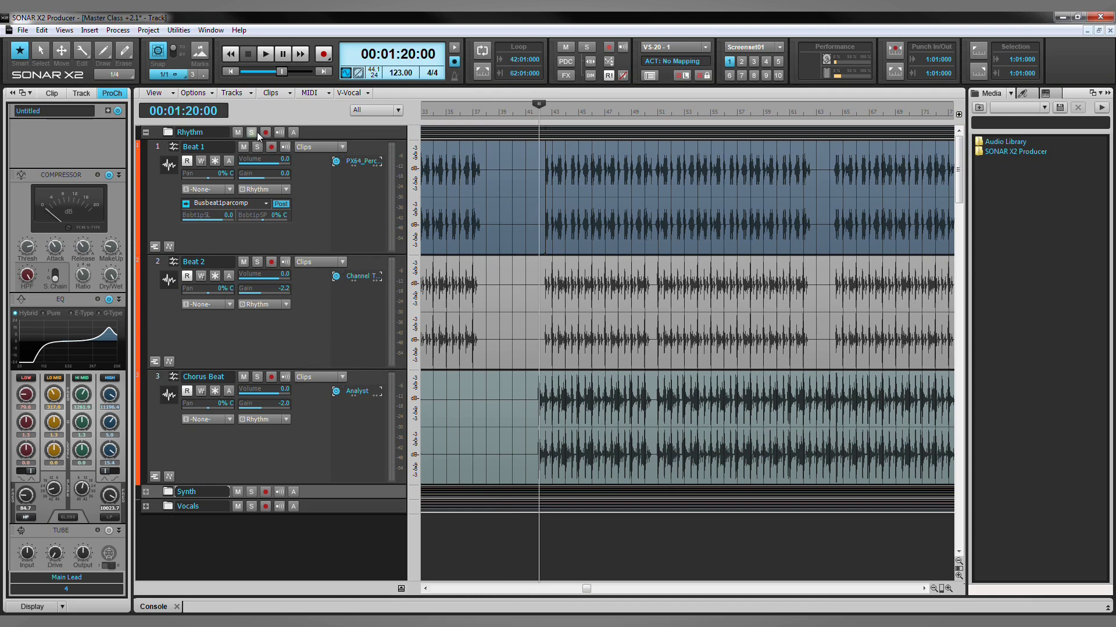
left_click(251, 133)
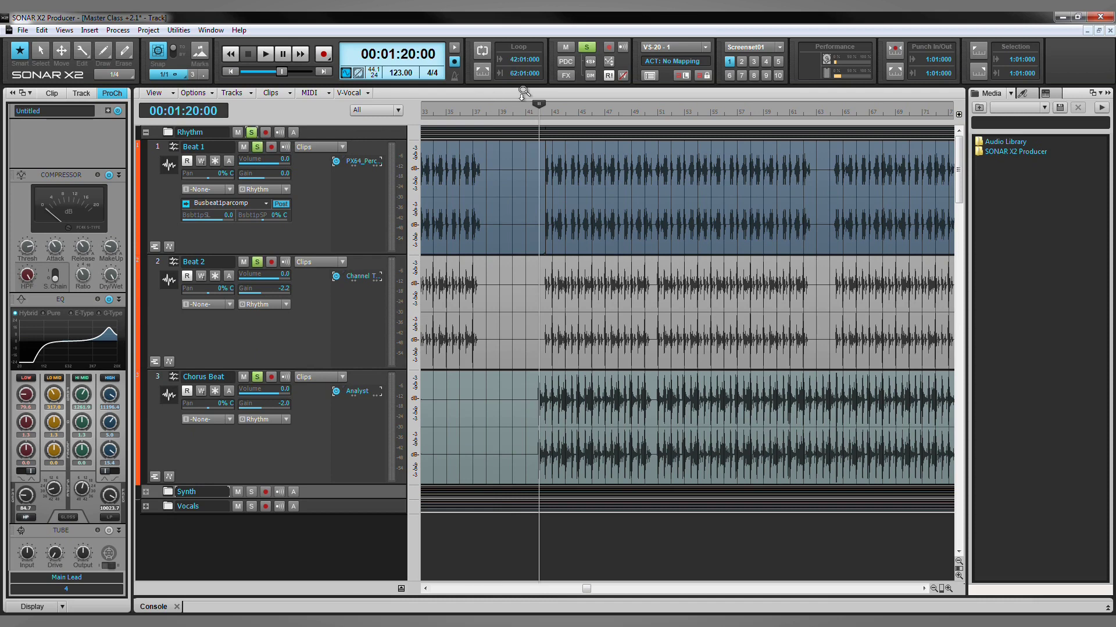
Play the drums from 00:01:18:01 through the gap twice, then stop.
left_click(526, 113)
key("space")
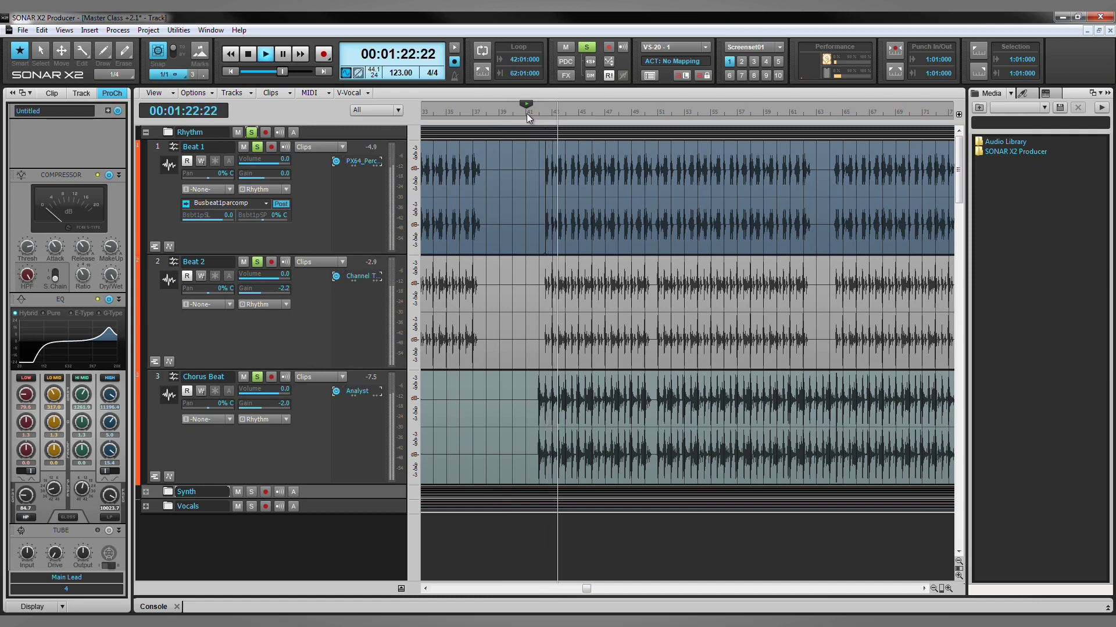
key("space")
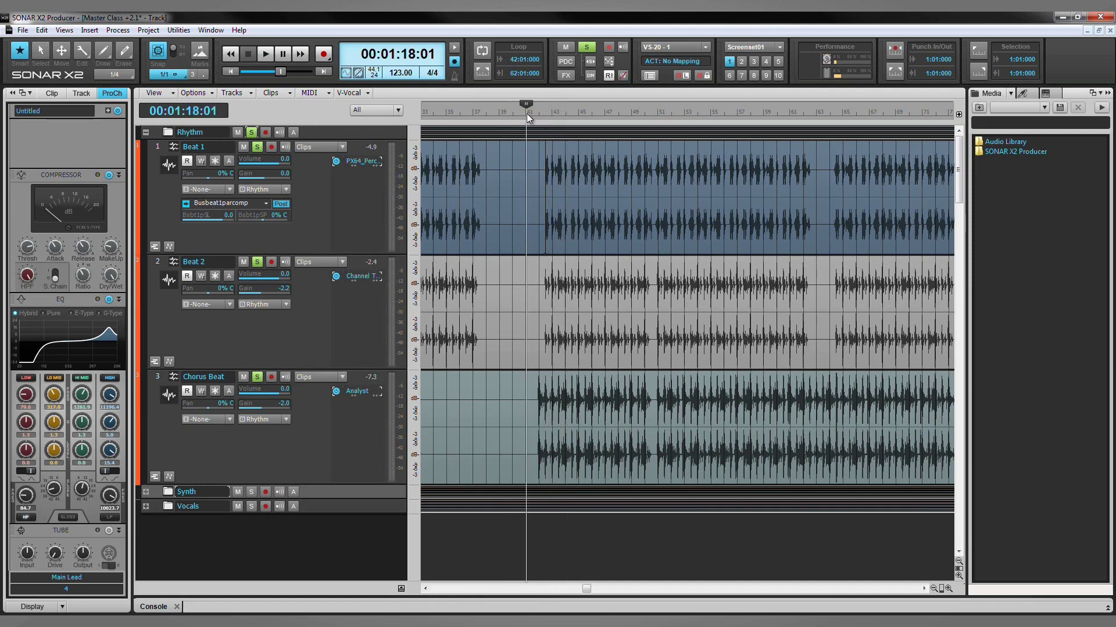
key("space")
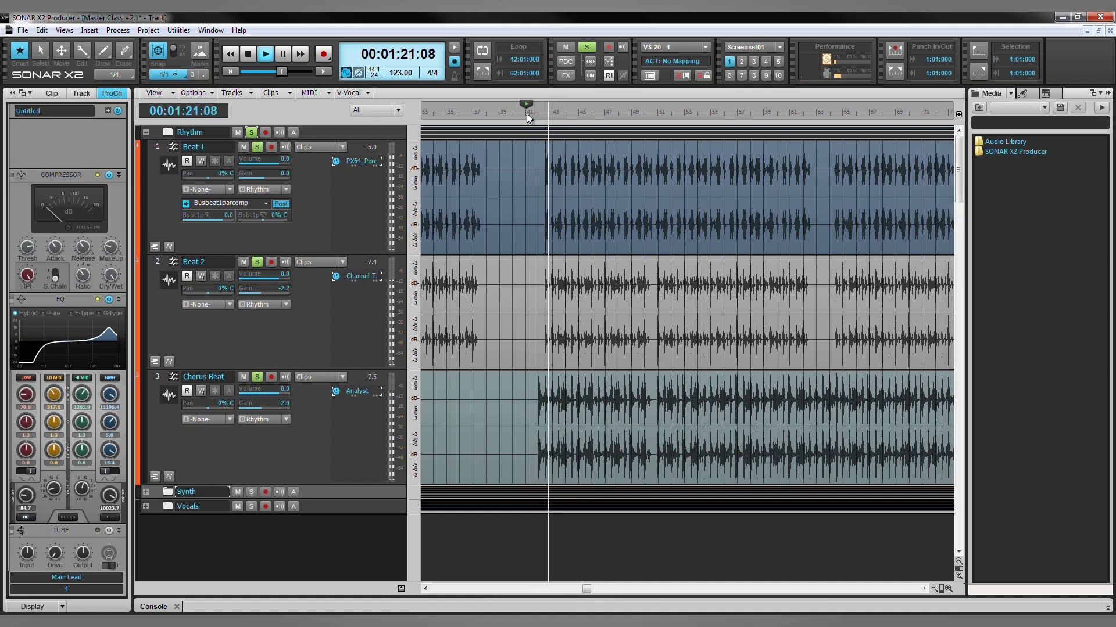
key("space")
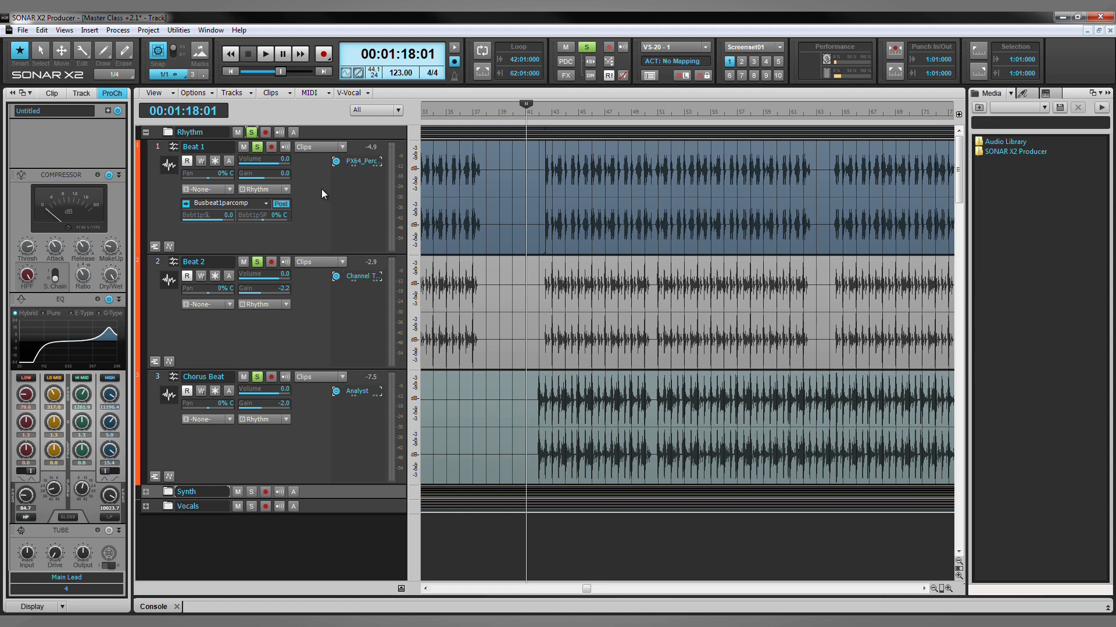
Set the now time to 00:01:20:00, then zoom in horizontally and scroll right to frame bar 42.
left_click(549, 174, "ctrl")
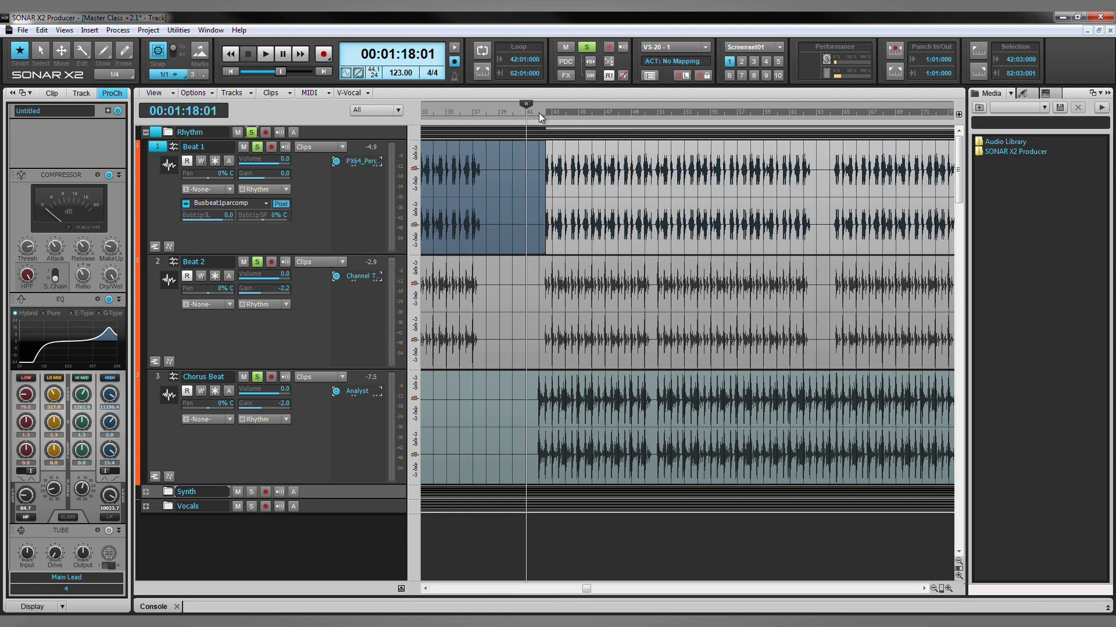
left_click(539, 113)
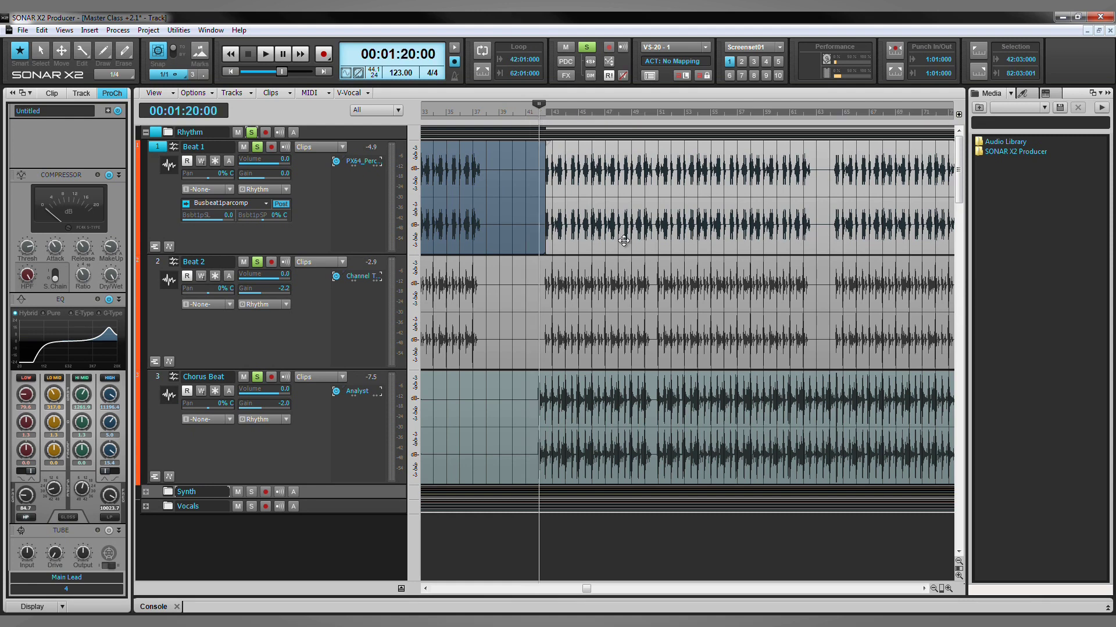
left_click(951, 590)
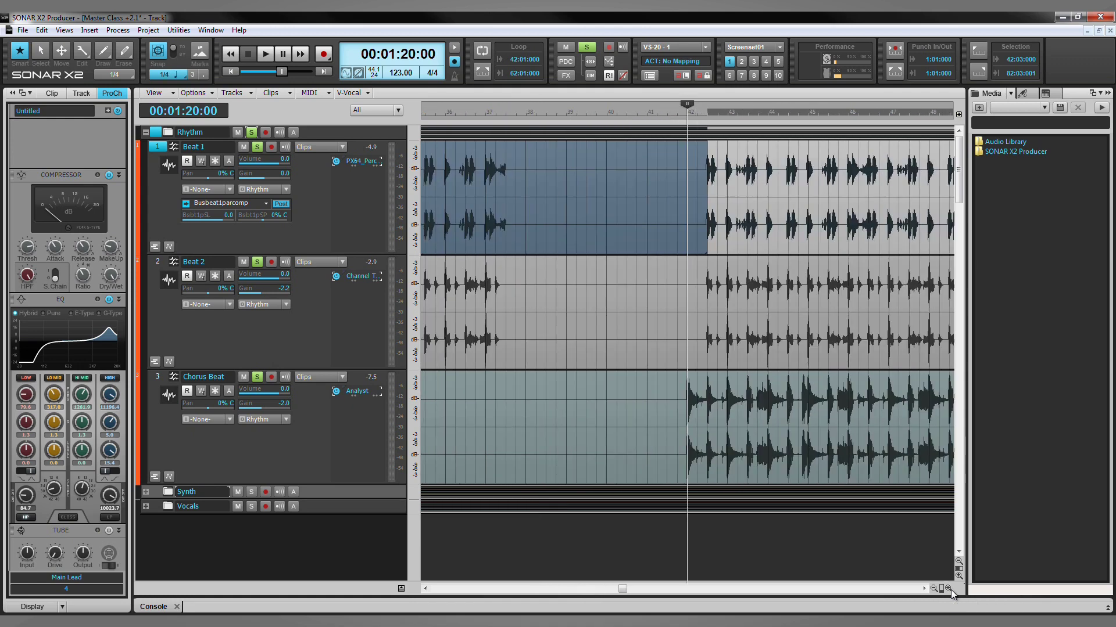
left_click(950, 590)
left_click(923, 589)
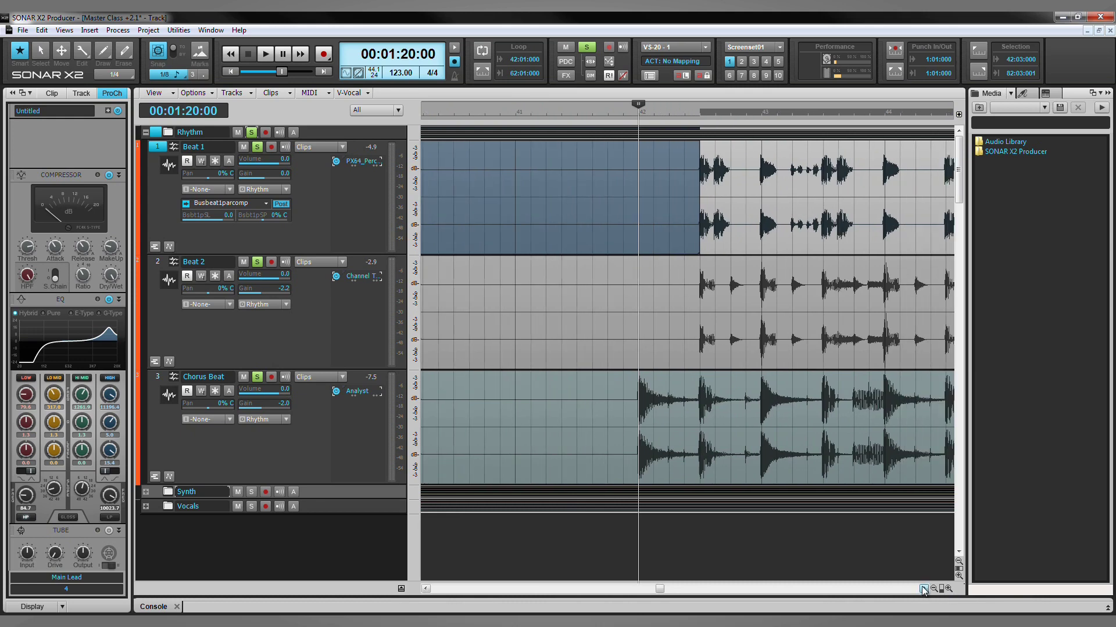
left_click(923, 589)
left_click(924, 589)
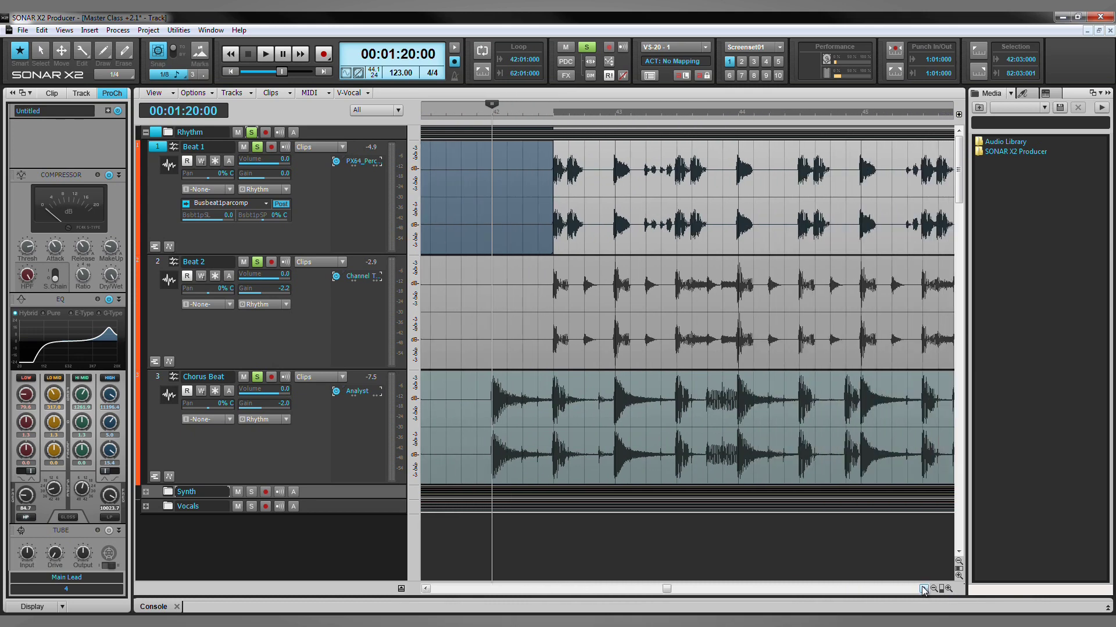
Split the Beat 1 clip twice around bar 44 with the Split tool.
key("t")
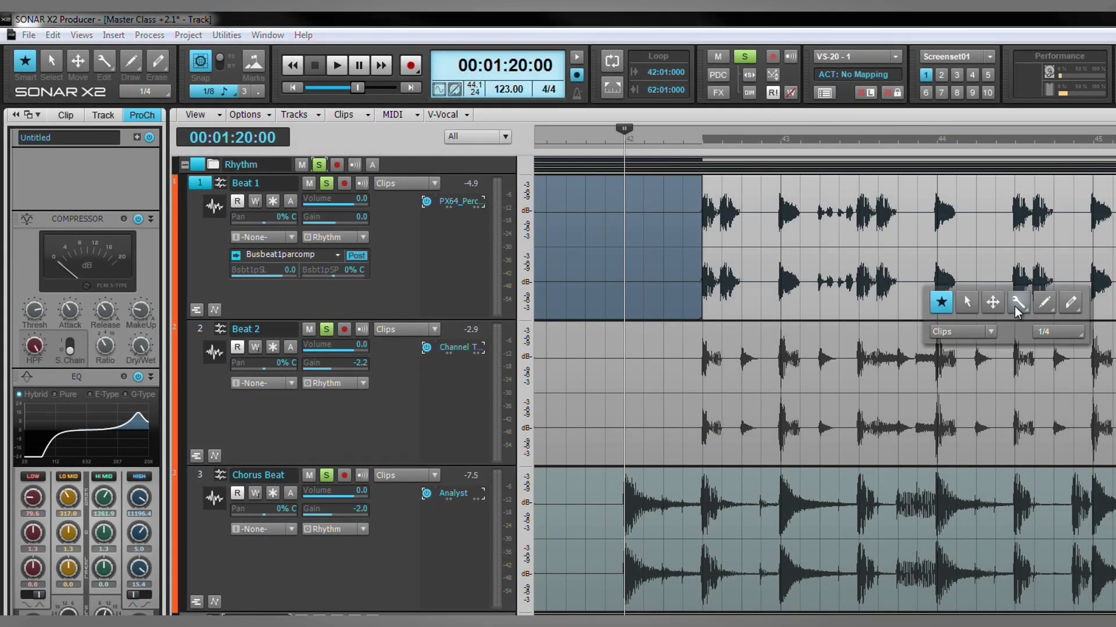
mouse_move(1017, 308)
left_click(994, 359)
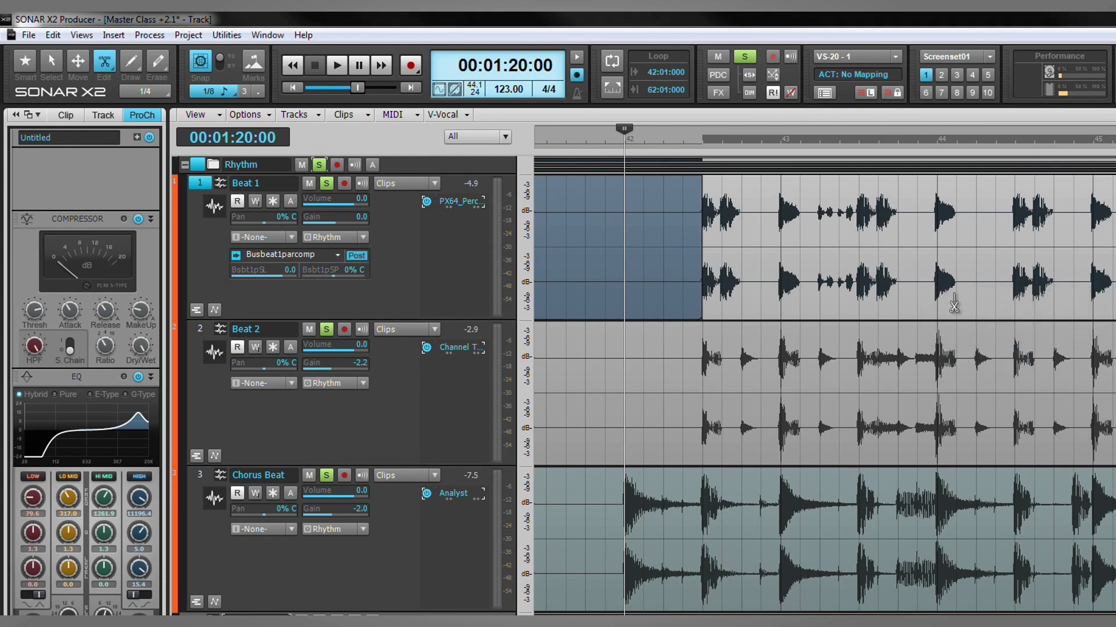
left_click(936, 247)
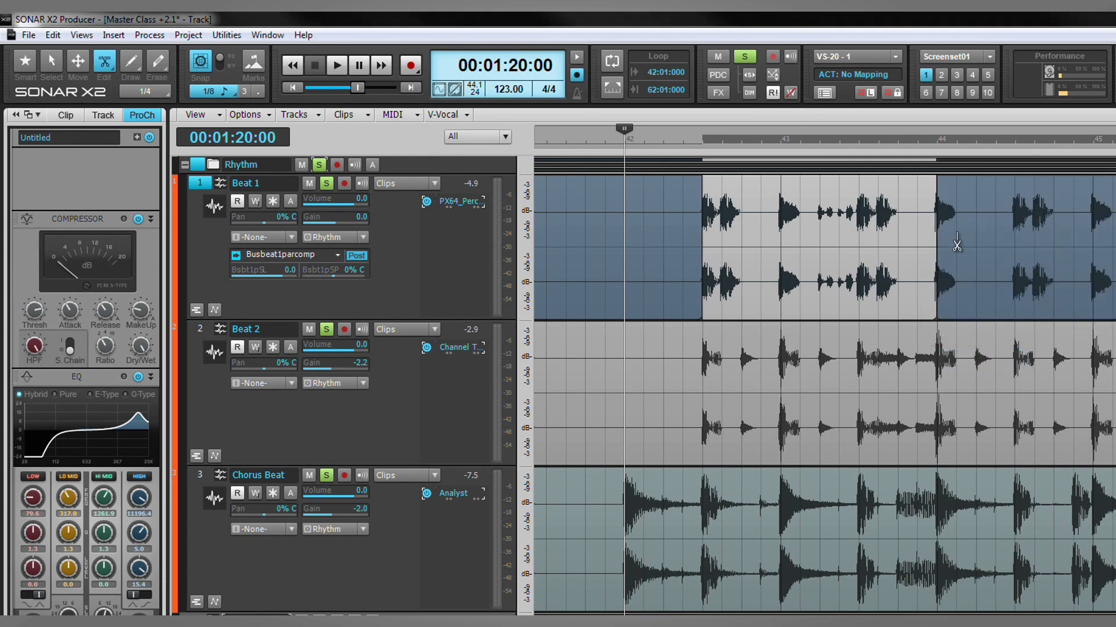
left_click(957, 244)
Copy the short bar-44 sliver into the bar-42 gap and extend its start slightly earlier.
key("t")
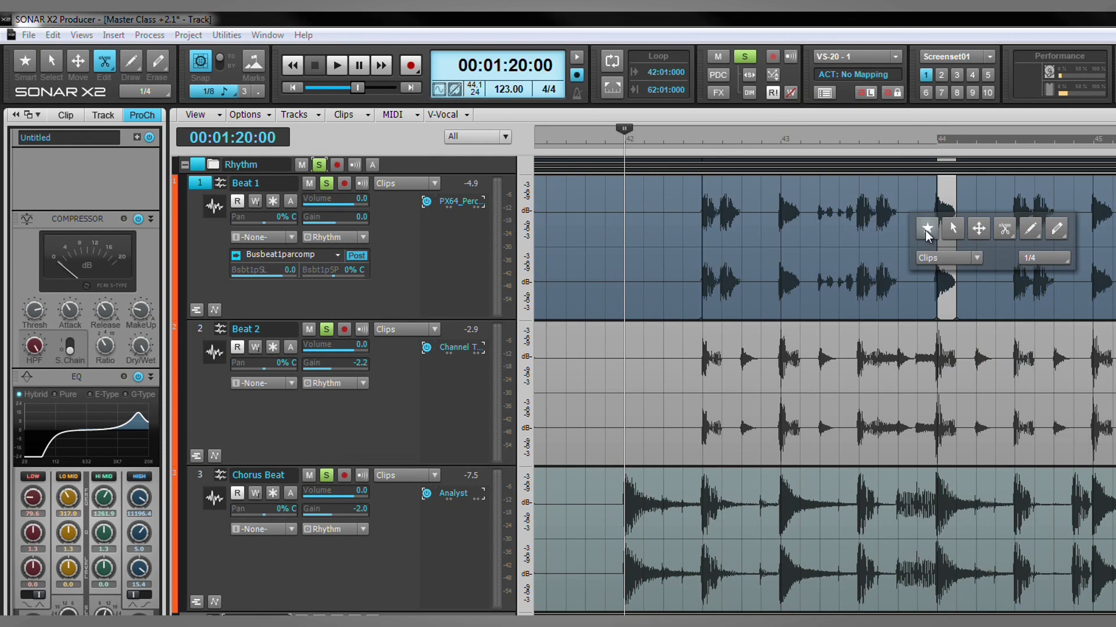
left_click(927, 229)
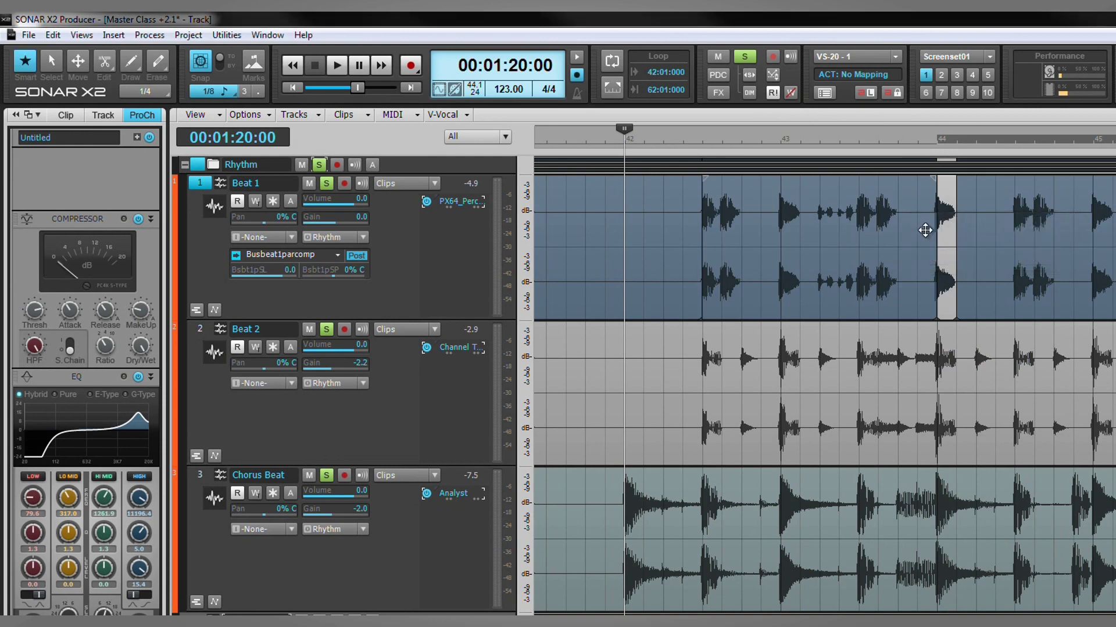
left_click(946, 197)
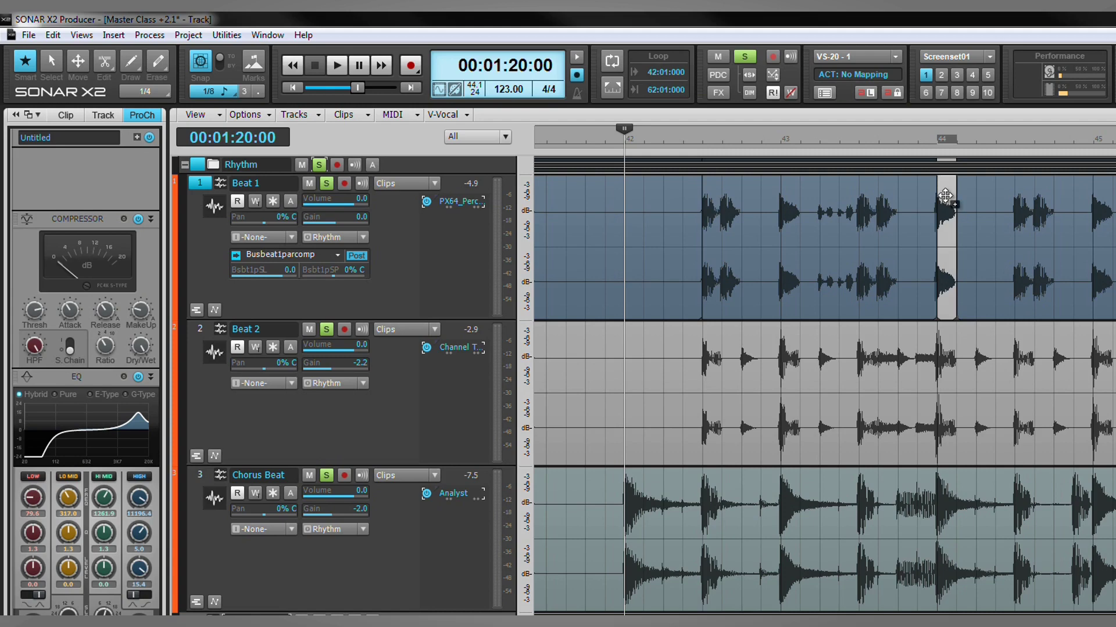
left_click_drag(945, 196, 631, 204)
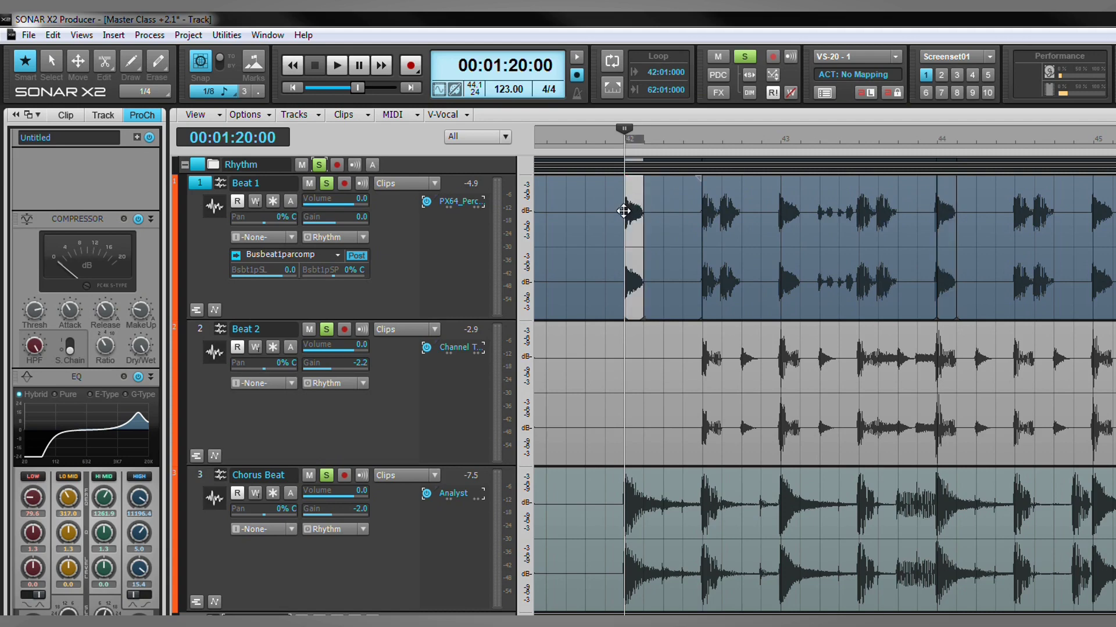
left_click_drag(617, 228, 609, 229)
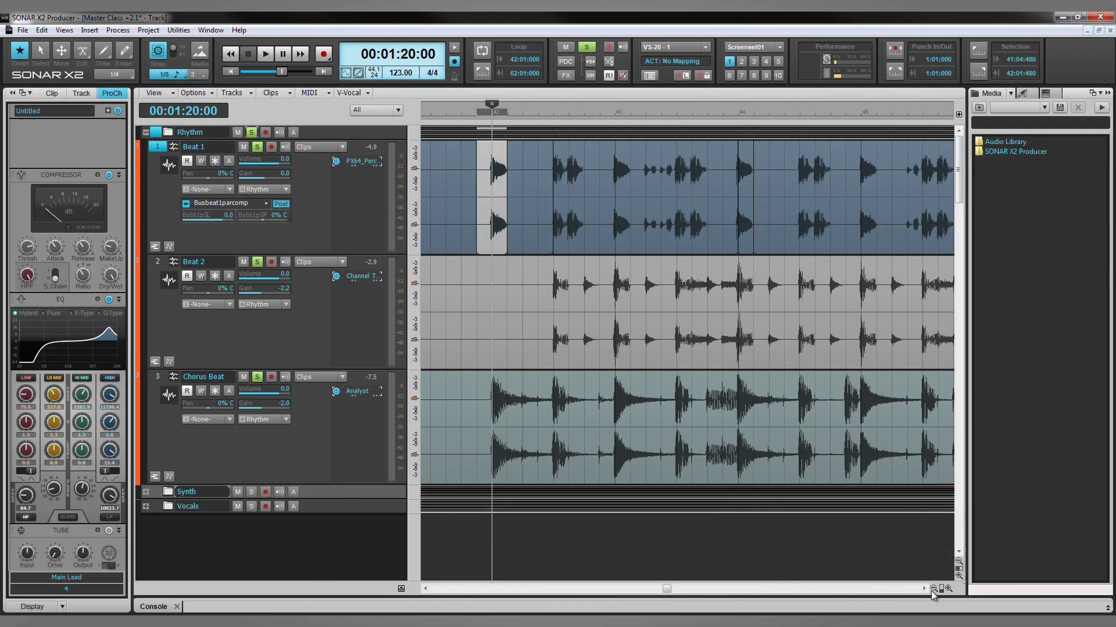
Zoom out and play back from 00:01:18:01 to hear the new fill.
left_click(934, 589)
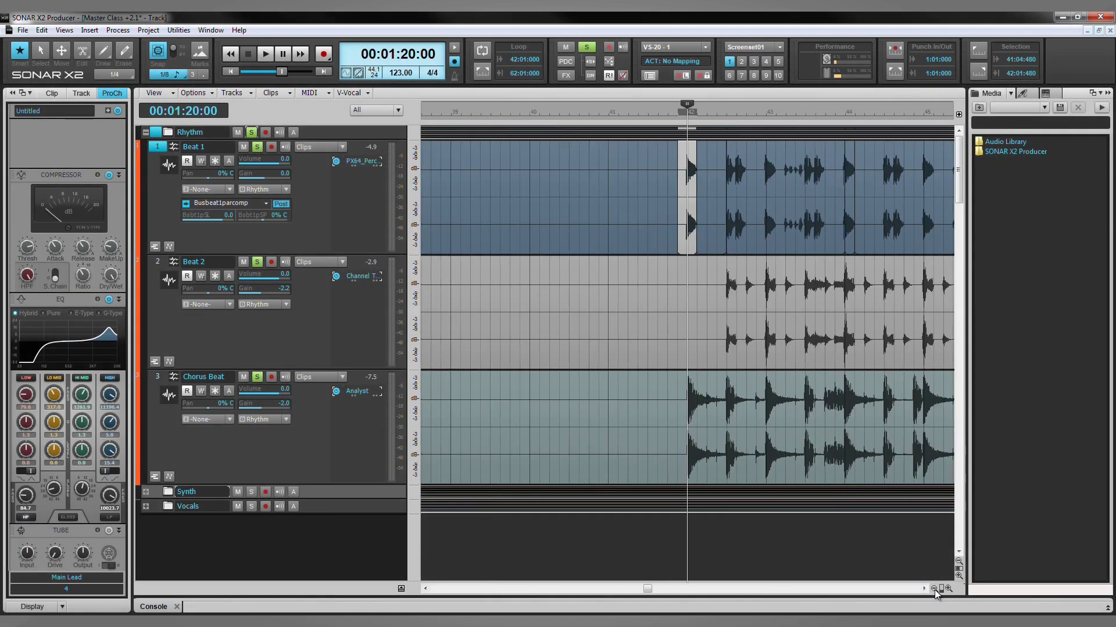
left_click(608, 113)
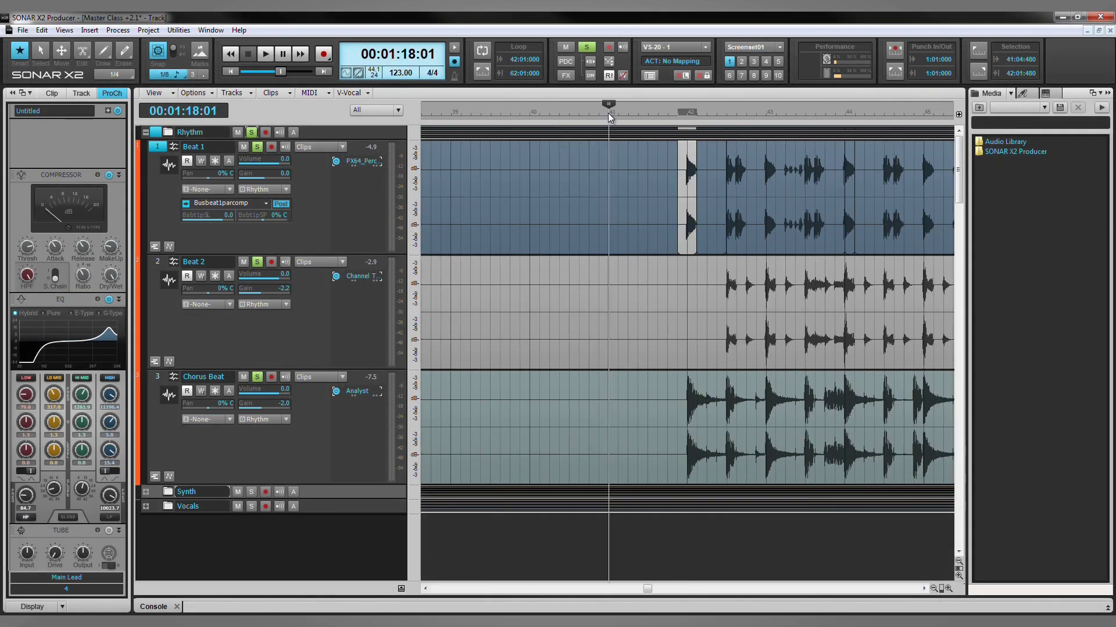
key("space")
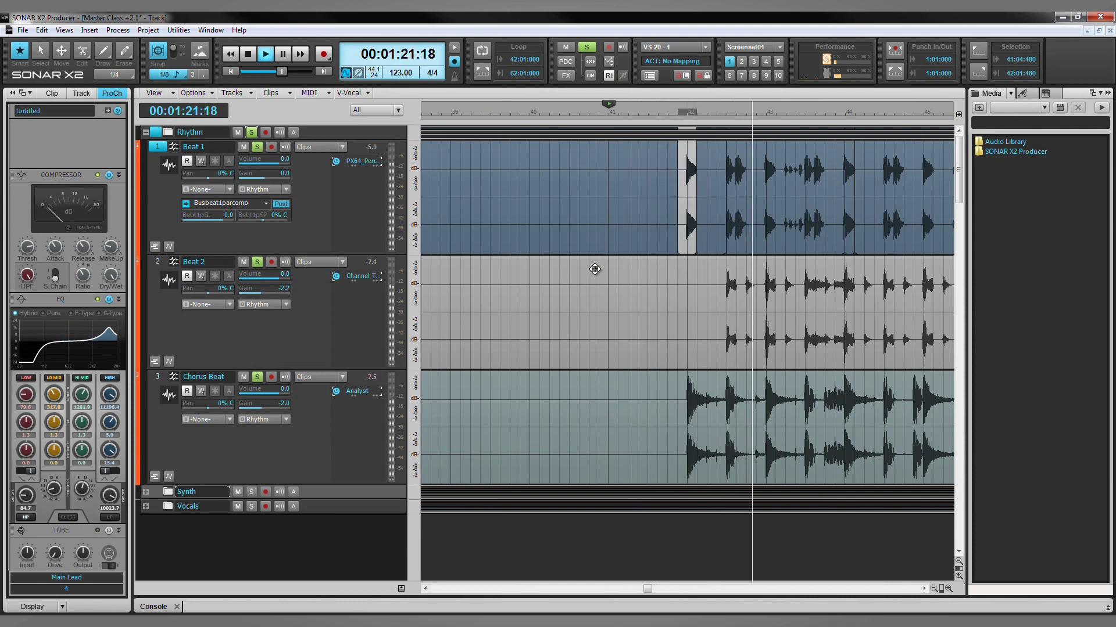
key("space")
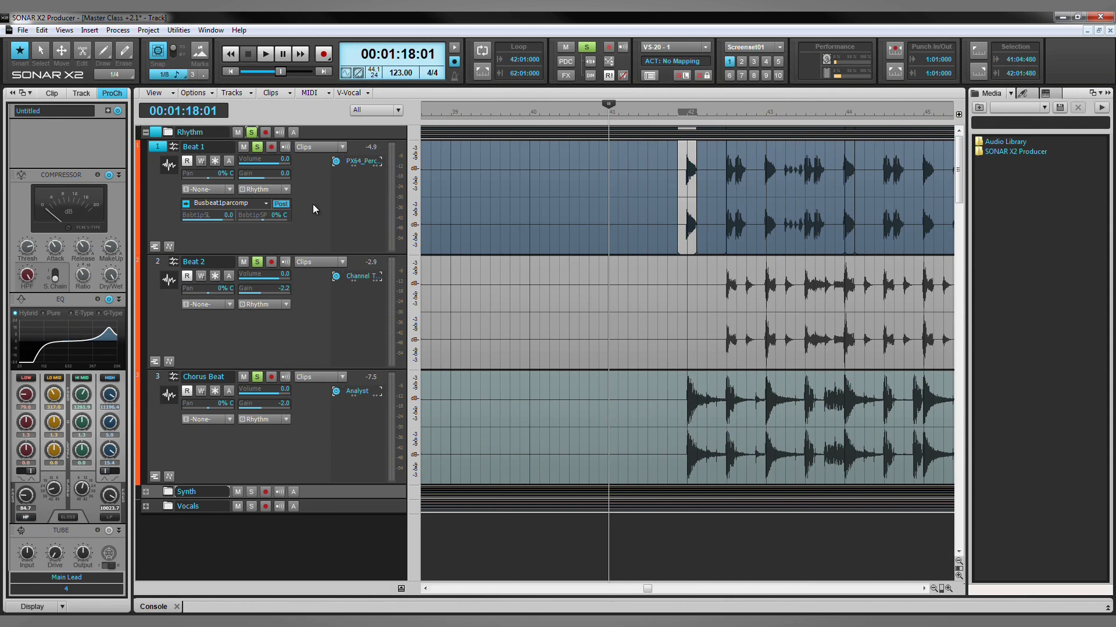
Shrink the Rhythm track heights, unsolo all tracks, and zoom out across the song.
left_click(933, 588)
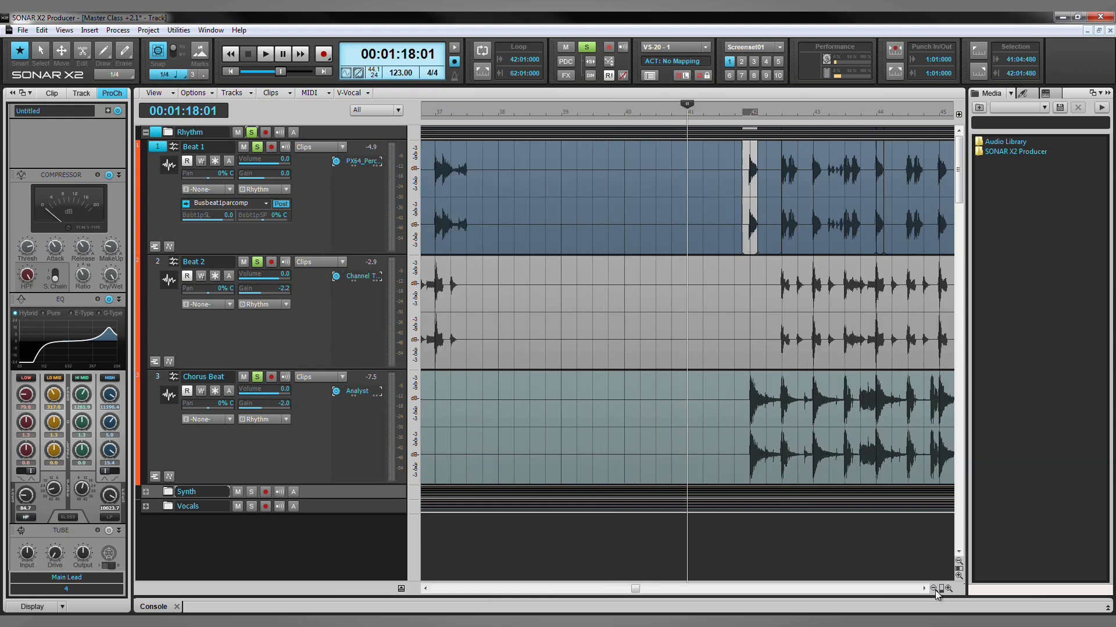
left_click(934, 589)
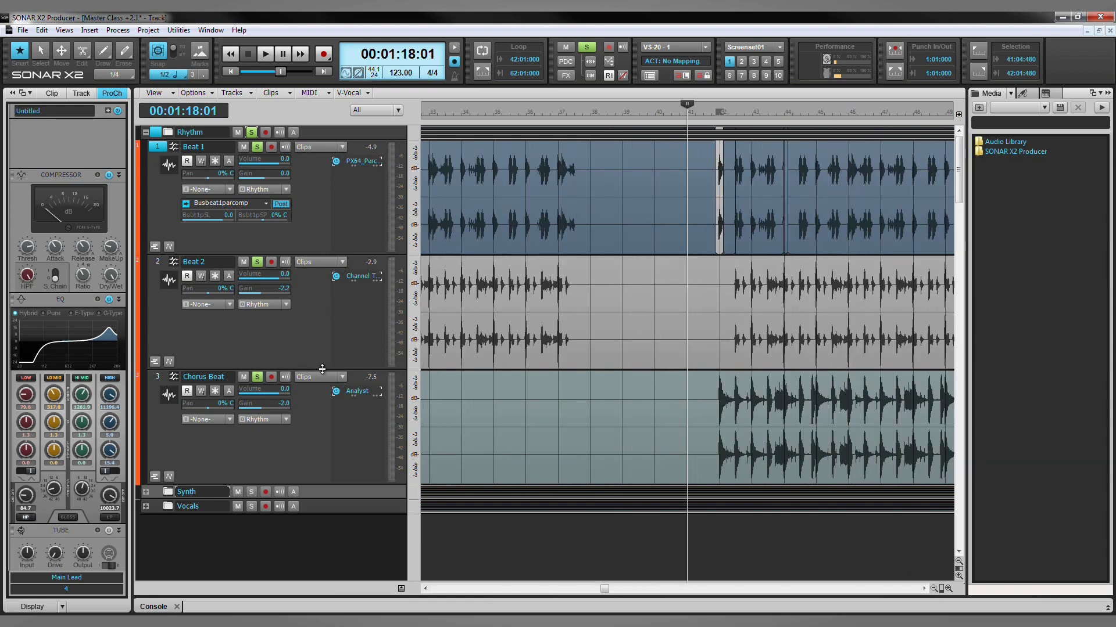
left_click_drag(322, 369, 336, 331)
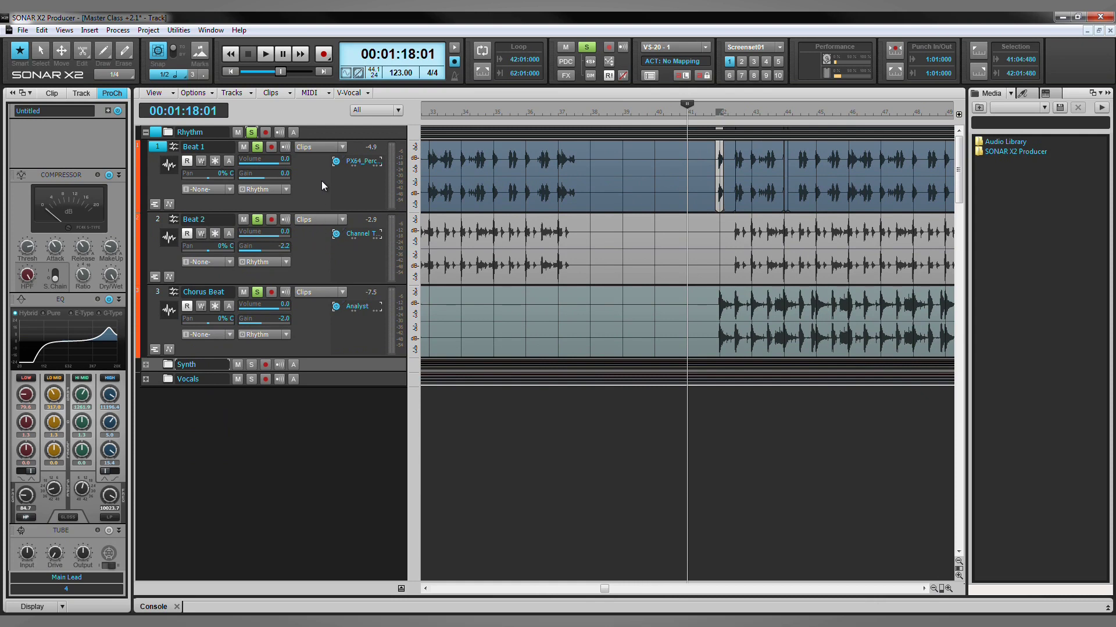
left_click(582, 47)
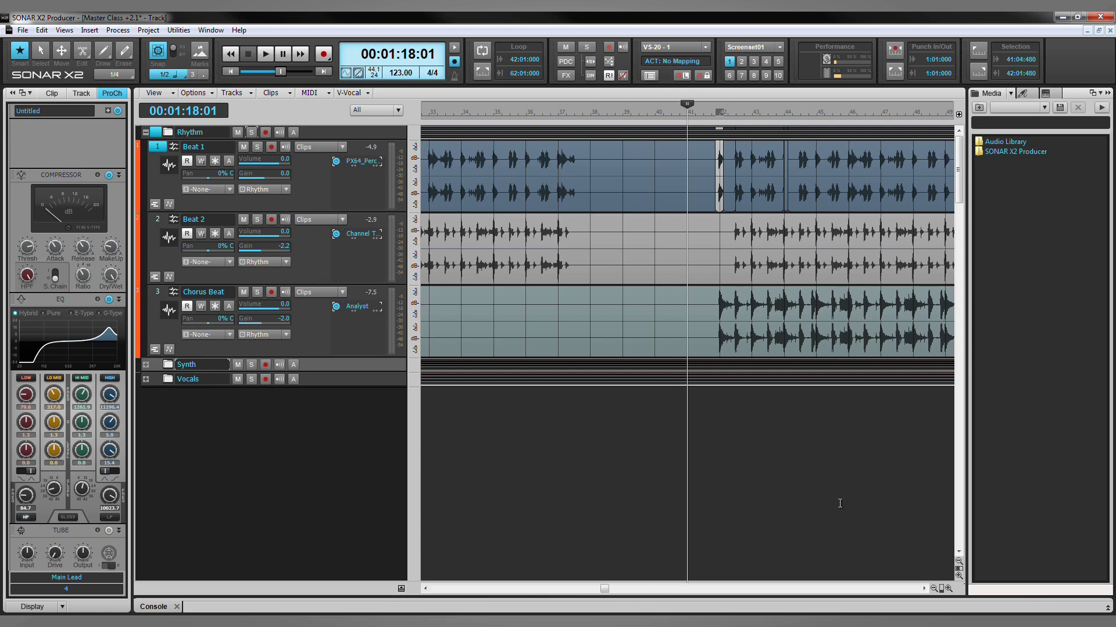
left_click(933, 588)
left_click(933, 588)
left_click(933, 589)
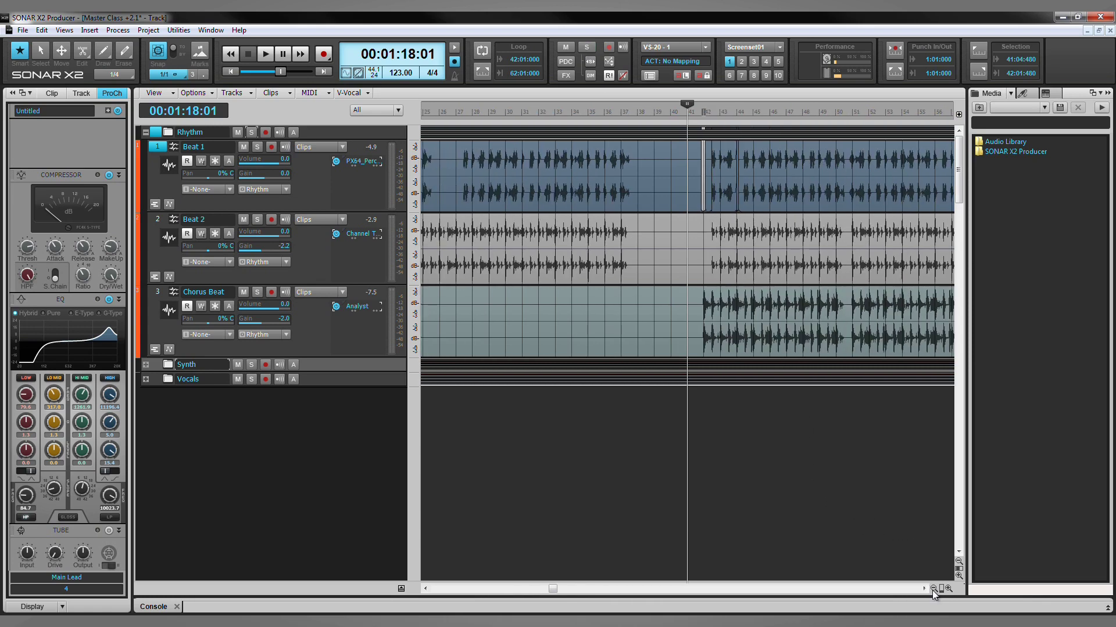
left_click(949, 589)
left_click(951, 588)
left_click(951, 588)
left_click(951, 588)
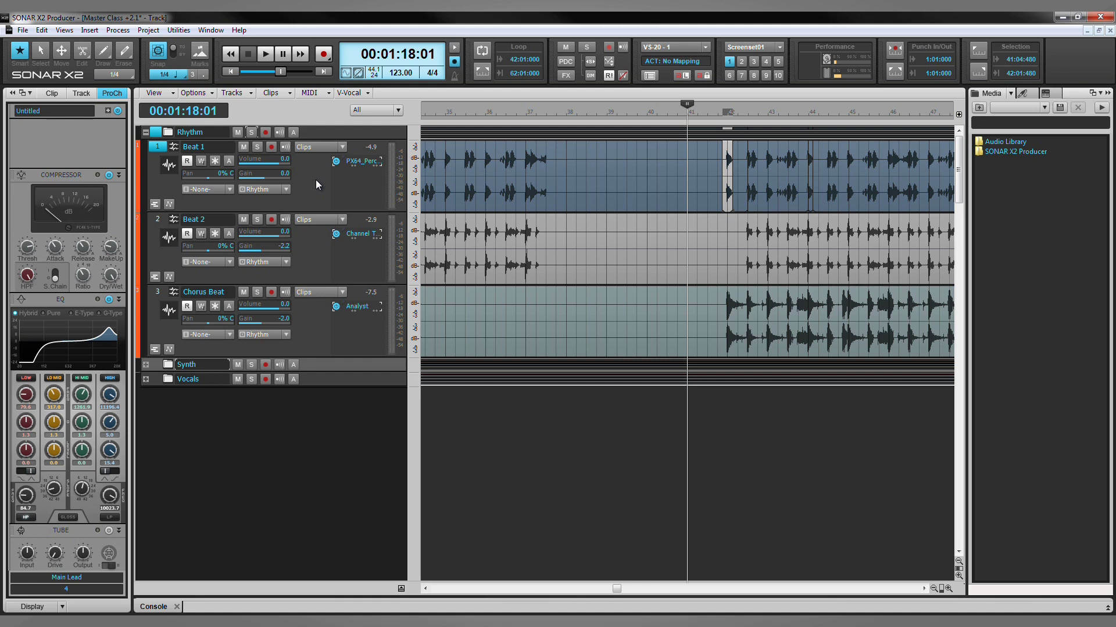
left_click(726, 111)
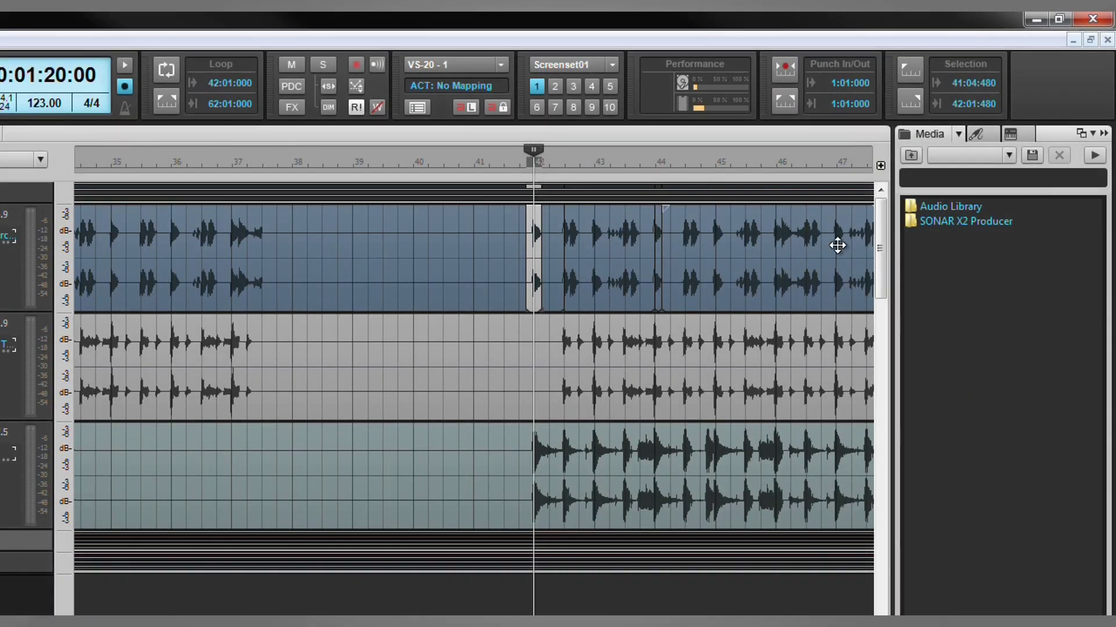
Insert a SessionDrummer x64 instrument from the Synth Rack and move its track to the top.
left_click(1012, 135)
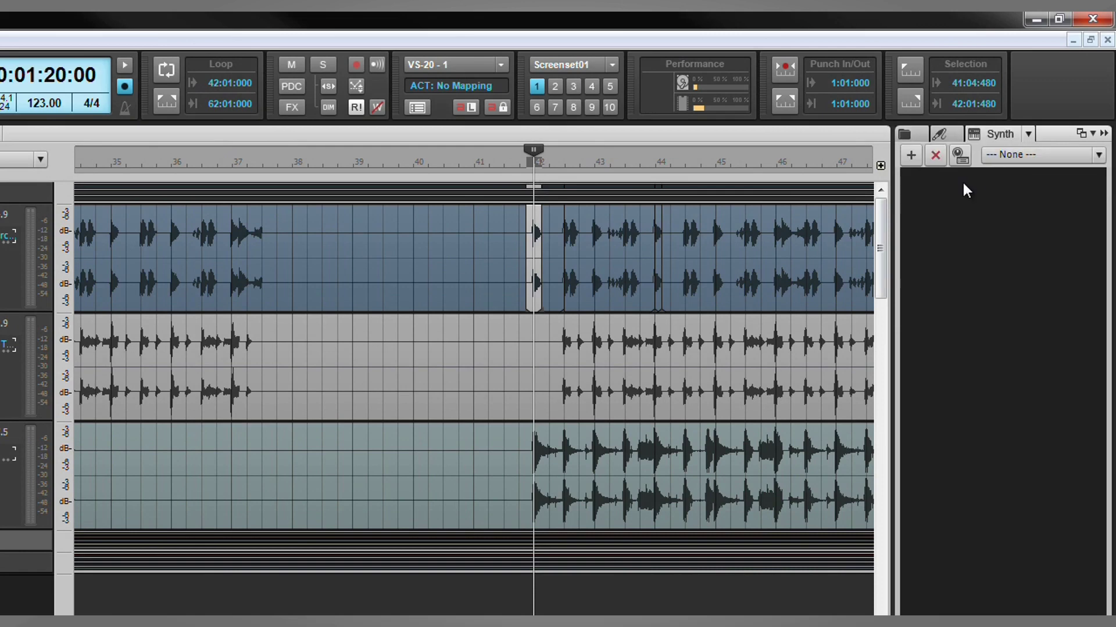
left_click(909, 156)
mouse_move(930, 181)
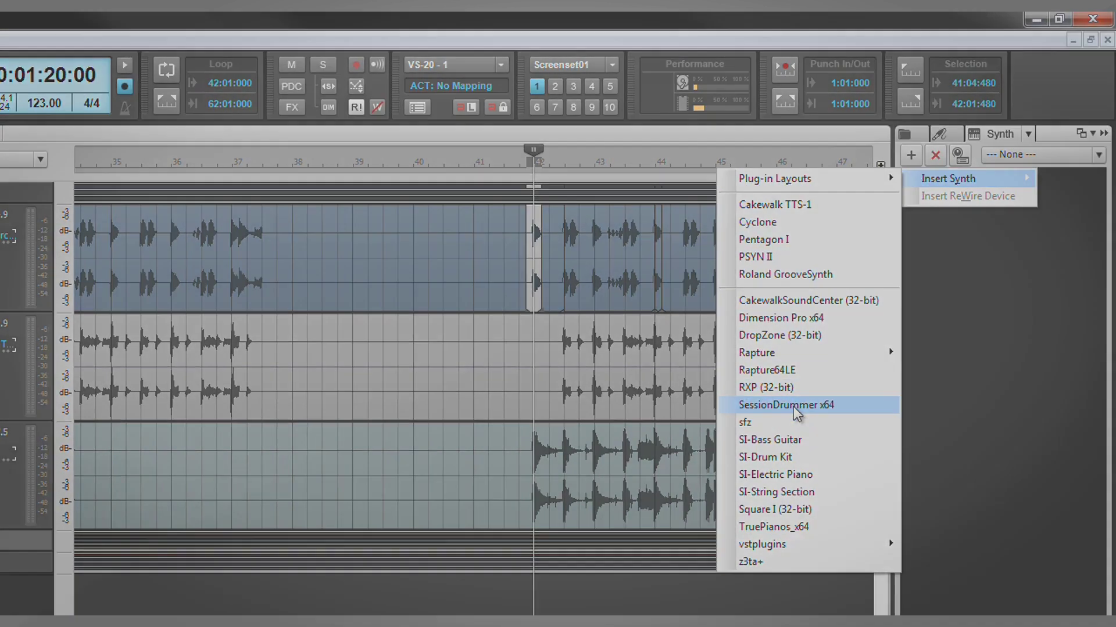
left_click(790, 405)
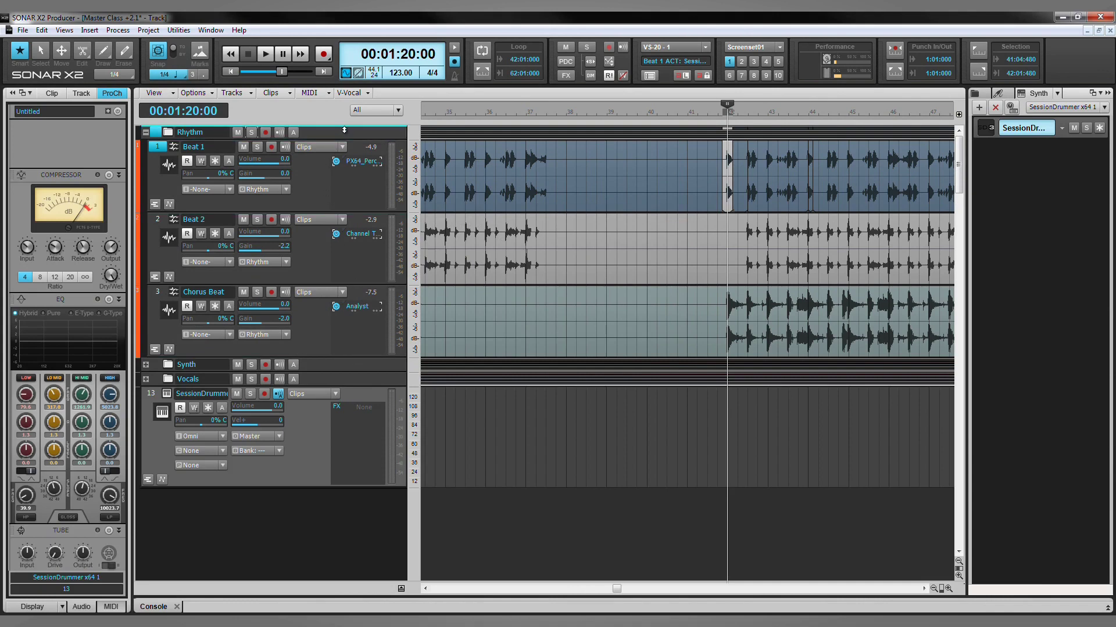
left_click_drag(344, 129, 344, 130)
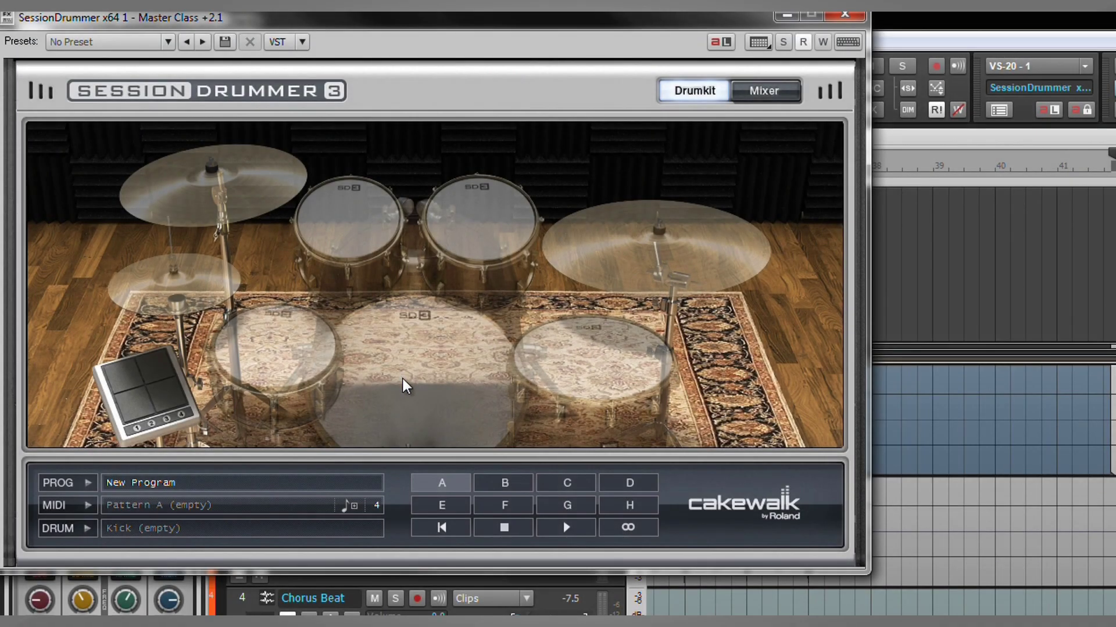
Load rhythmmachines-tr808-kick_dark.sfz from 1 - Bass Drums onto the kick and audition it.
right_click(441, 371)
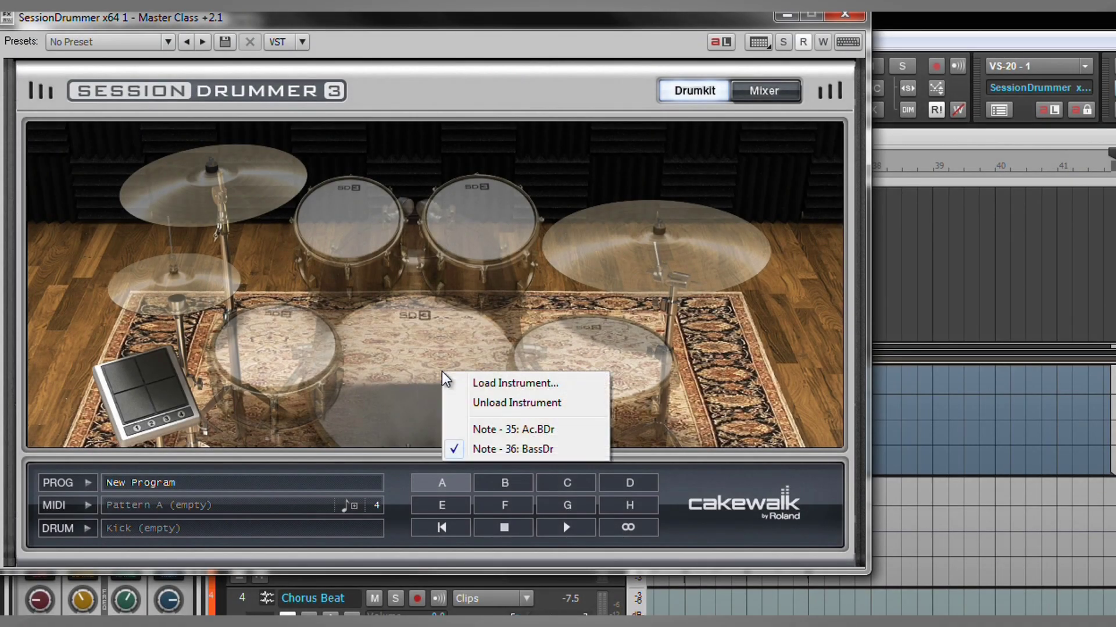
left_click(503, 382)
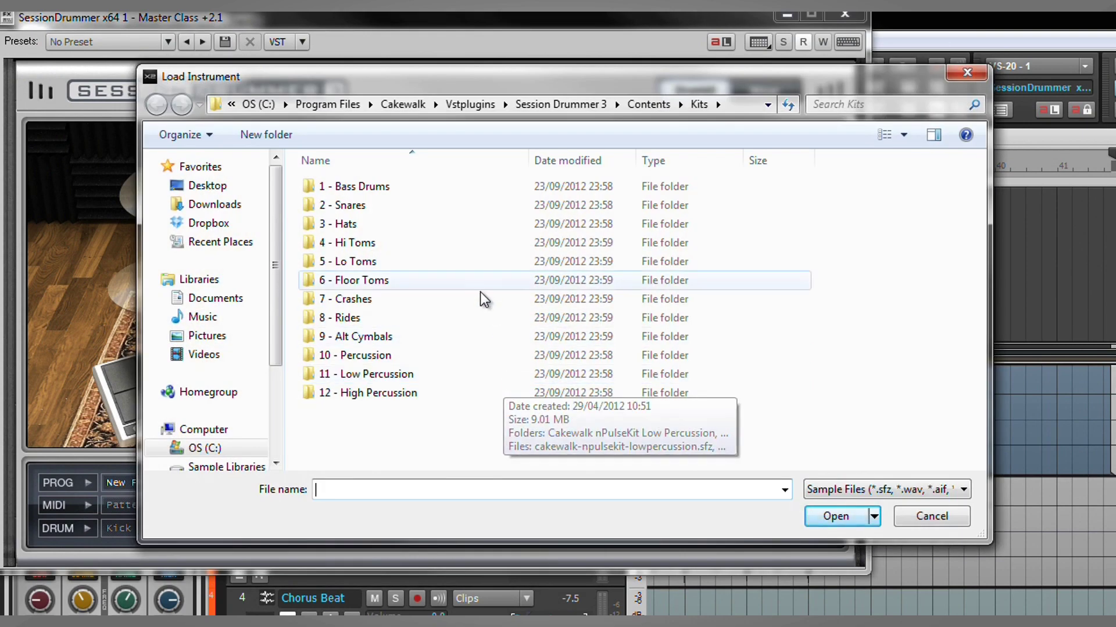
double_click(462, 192)
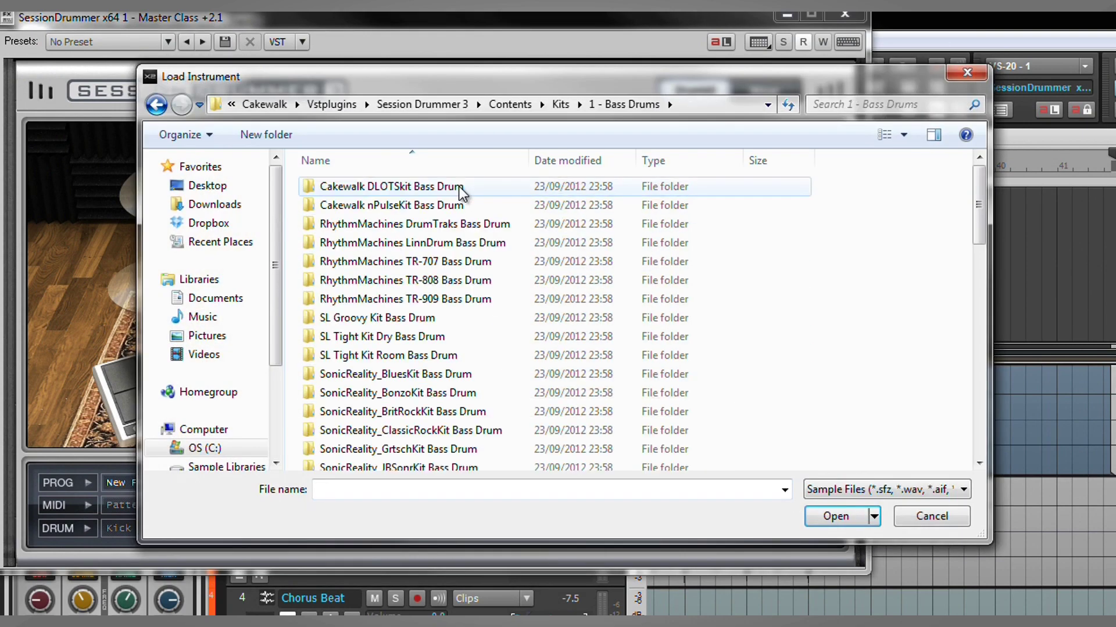
left_click_drag(978, 192, 969, 299)
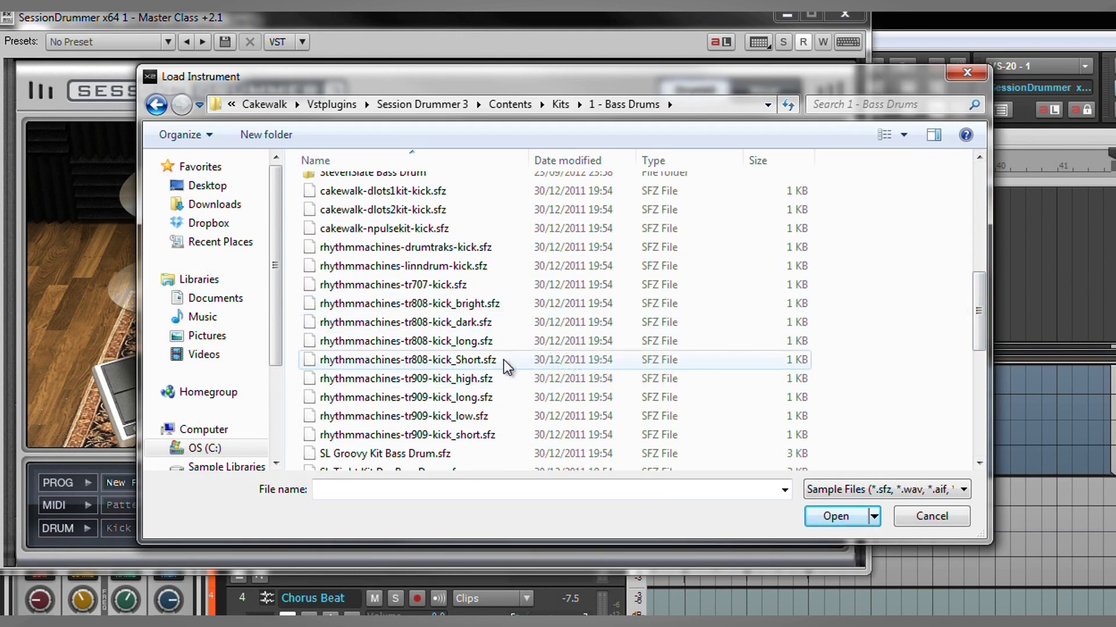
left_click(502, 325)
double_click(502, 324)
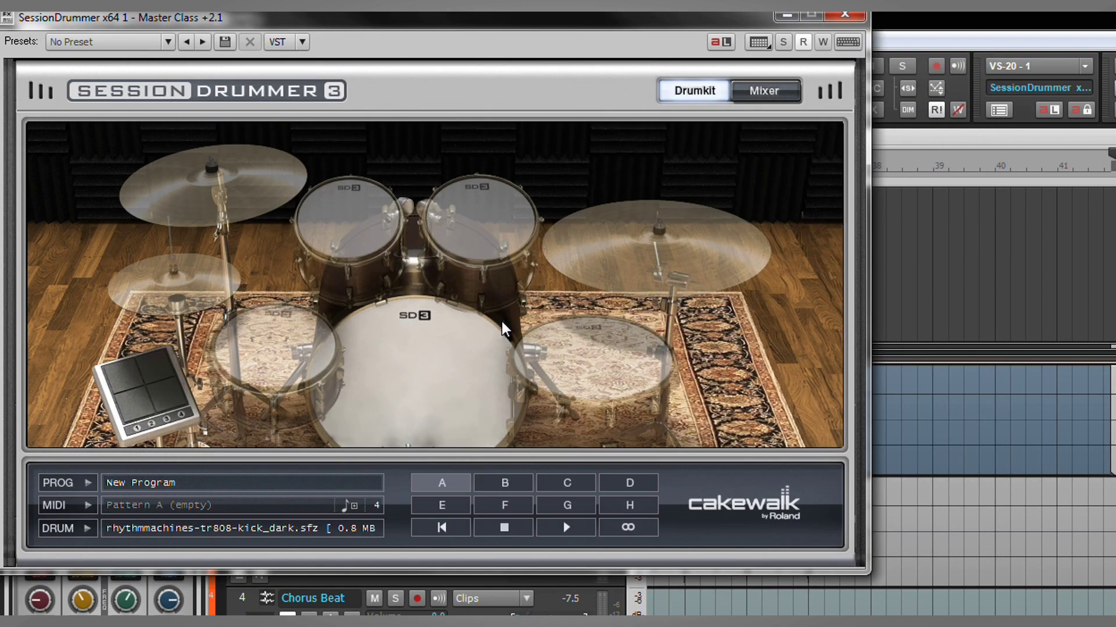
left_click(453, 360)
left_click(453, 360)
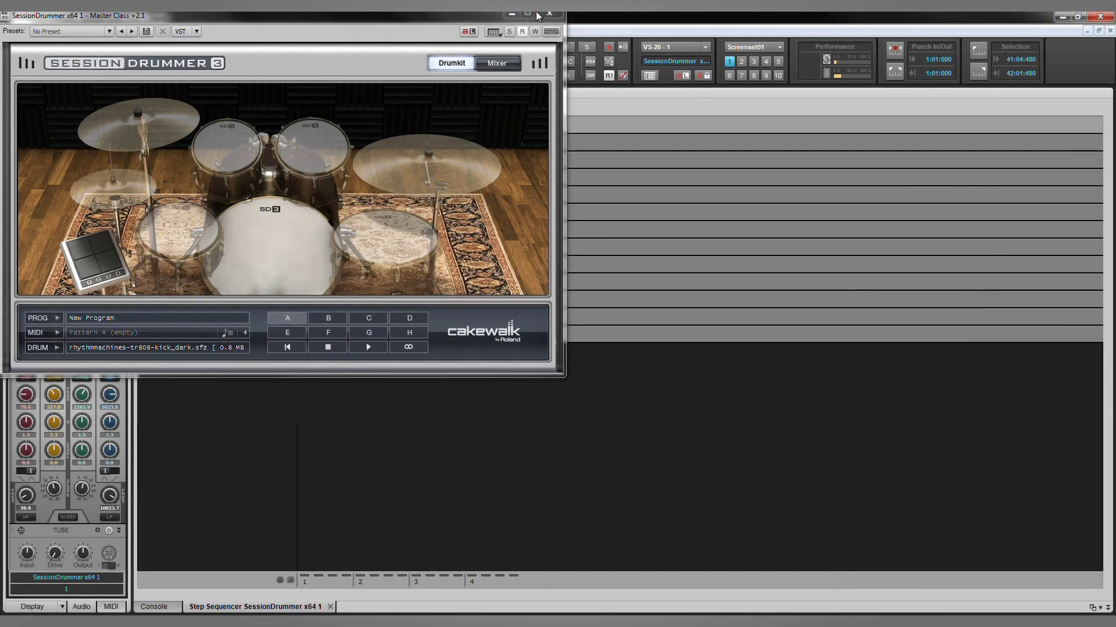
Open the Step Sequencer, select the BassDr row, and select the new bar-42 pattern clip.
left_click(758, 42)
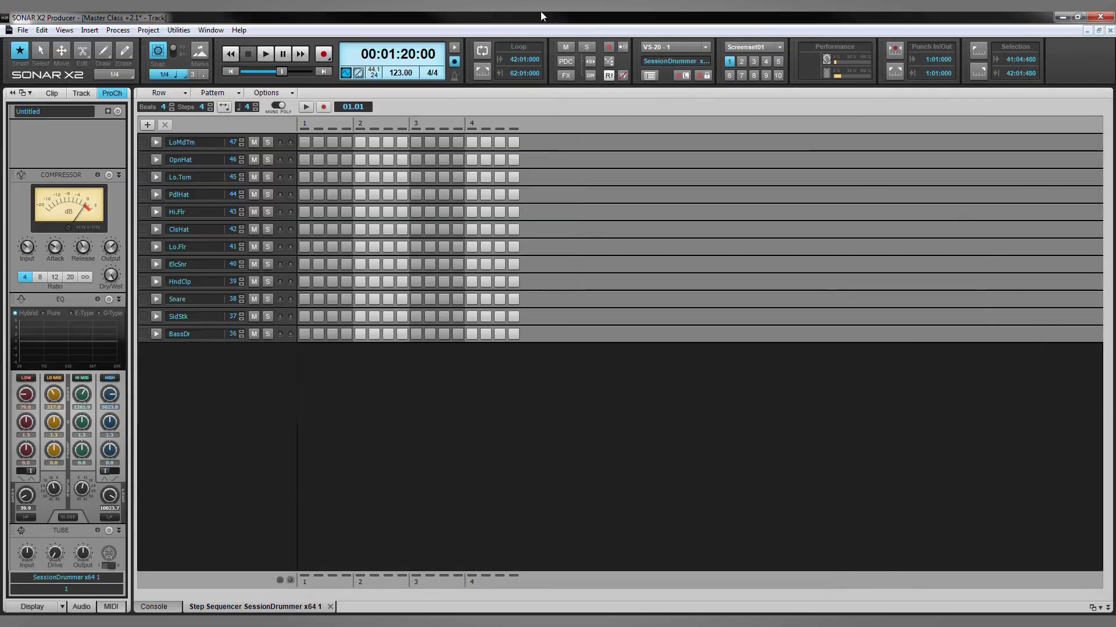
left_click(305, 335)
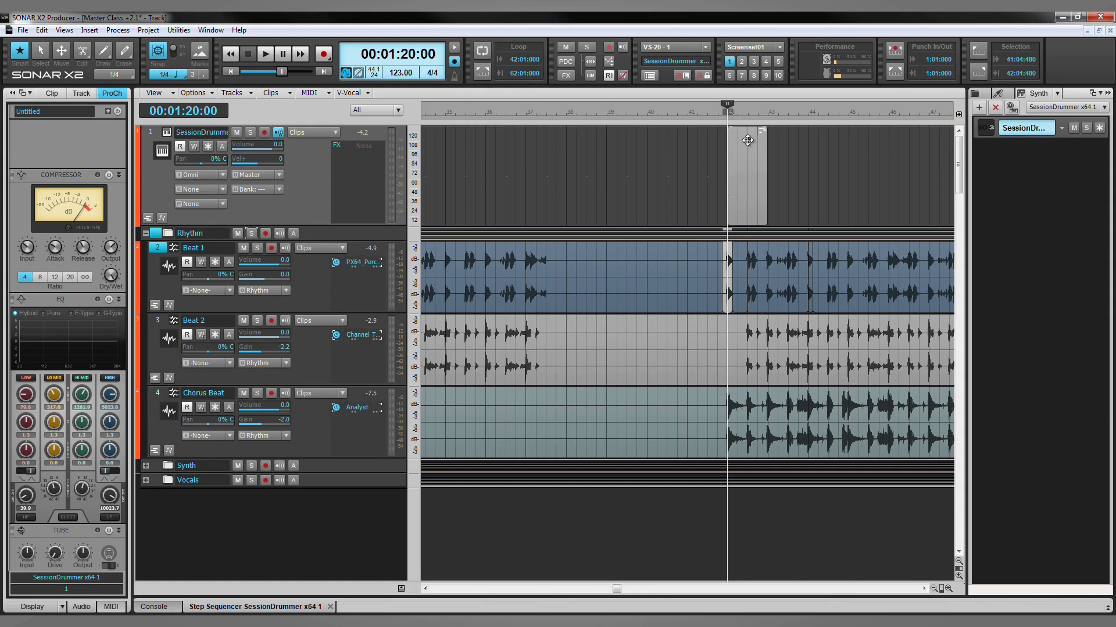
left_click(743, 140)
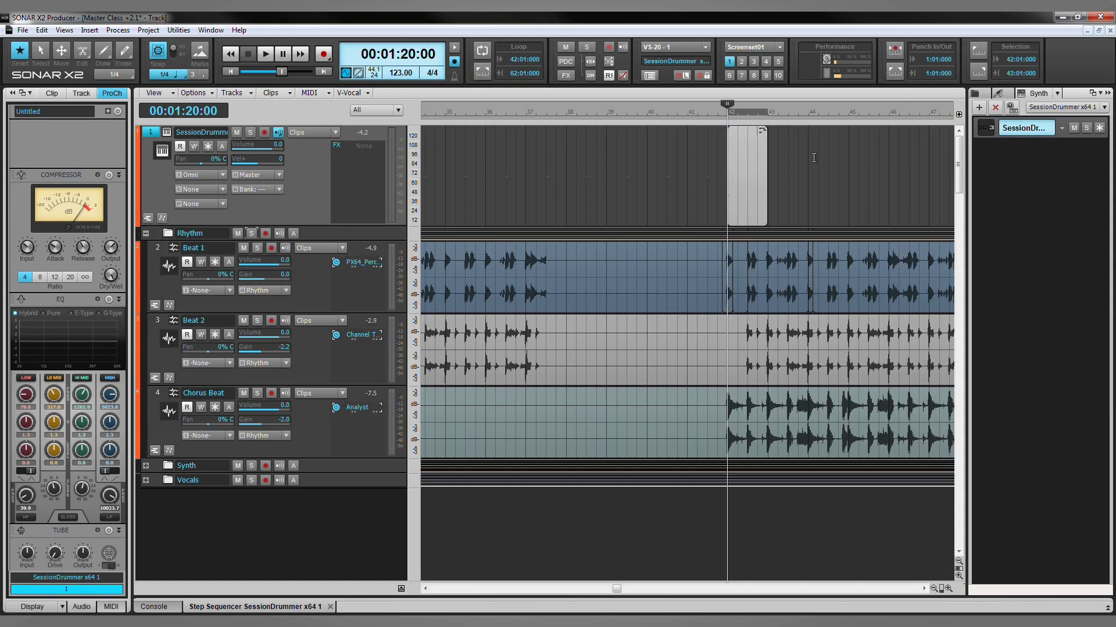
Insert another SessionDrummer x64 from the Synth Rack, confirm, and move it to track 2.
left_click(979, 107)
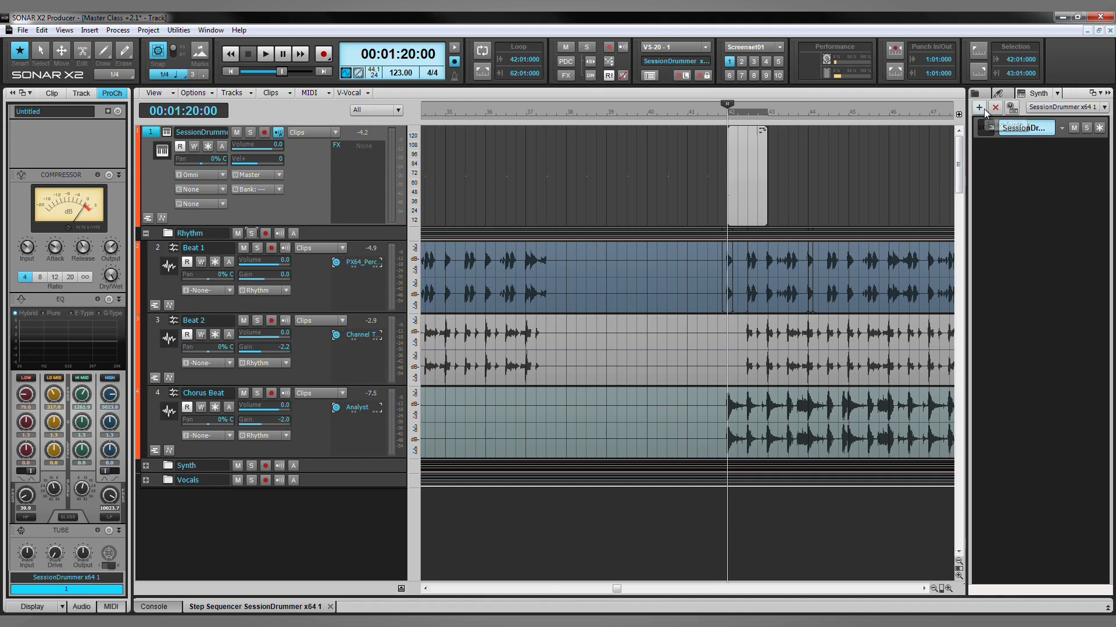
mouse_move(994, 123)
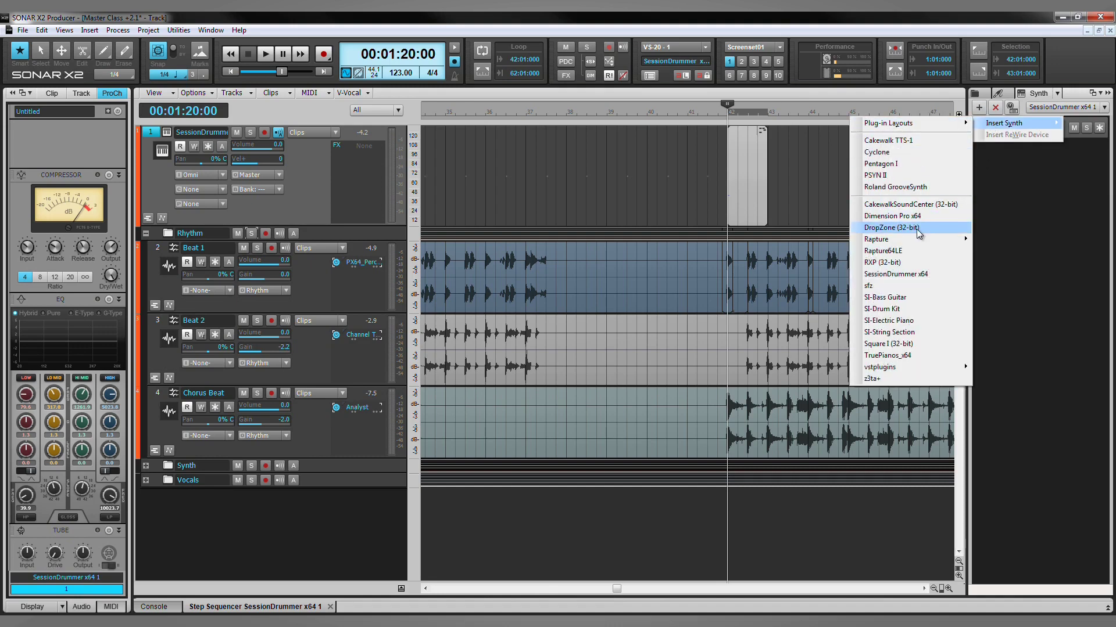
left_click(911, 274)
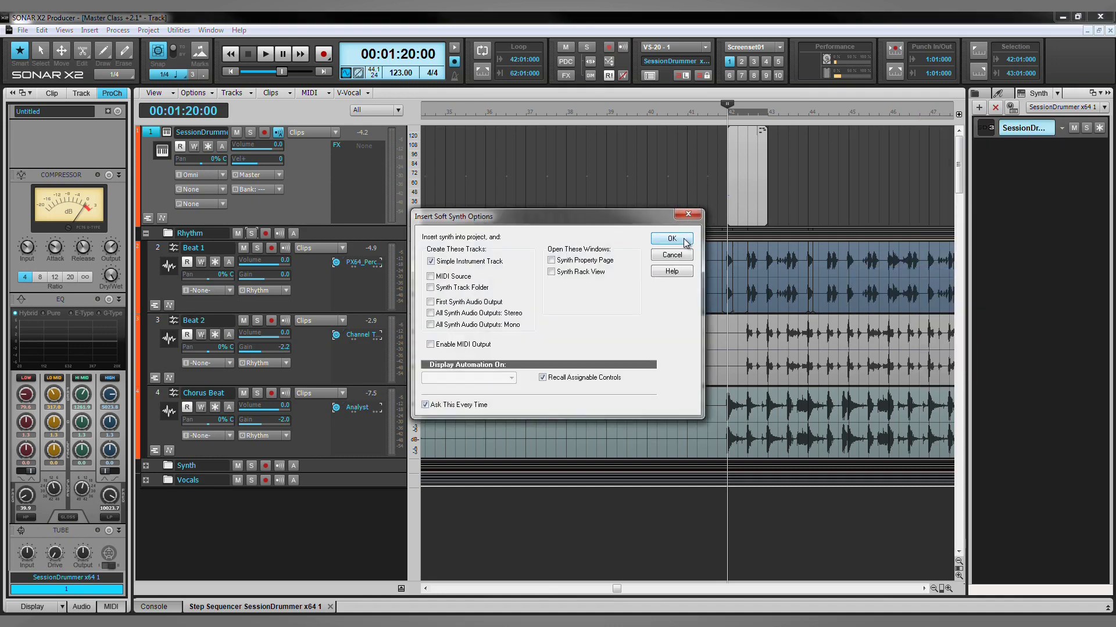
left_click(672, 242)
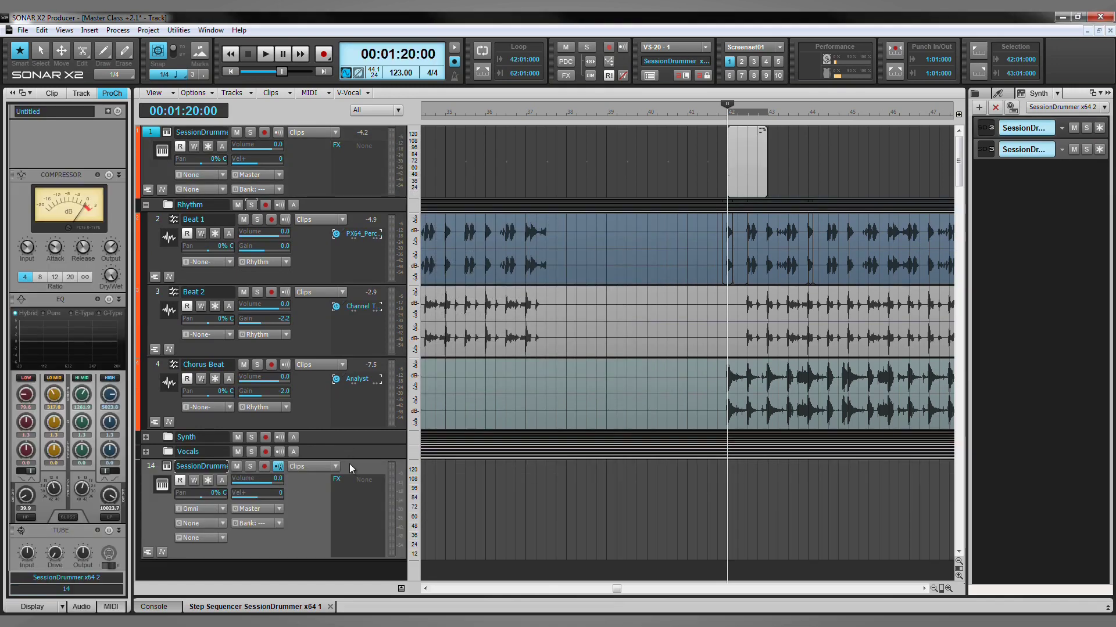
left_click_drag(341, 466, 335, 200)
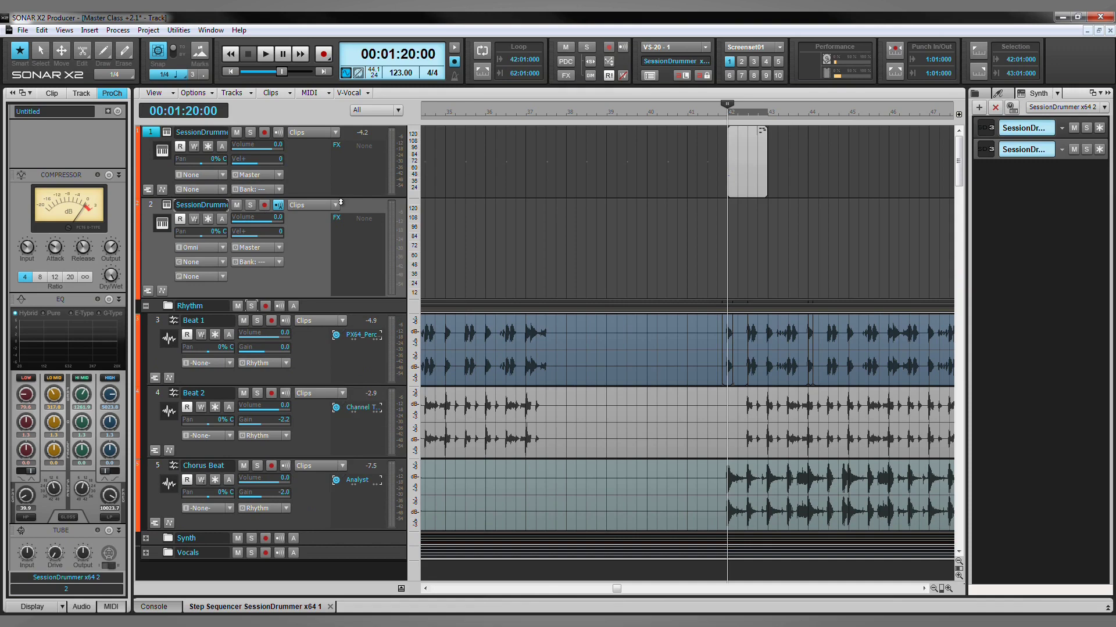
In Session Drummer x64 2, load rhythmmachines-tr909-kick_long.sfz as the kick and audition it.
left_click(165, 207)
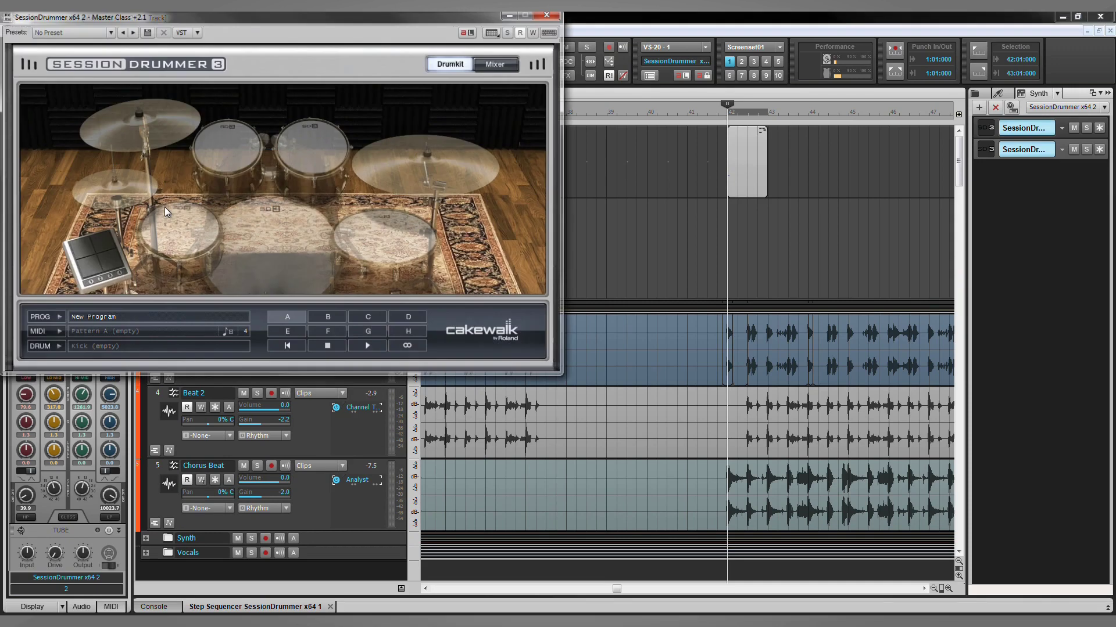
right_click(284, 244)
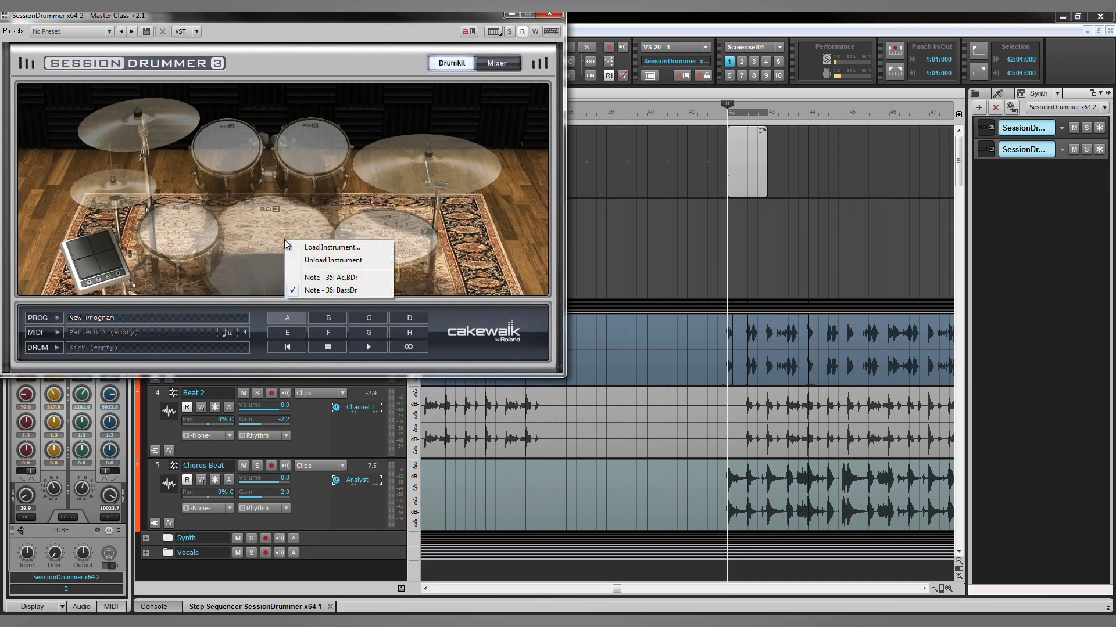
left_click(325, 248)
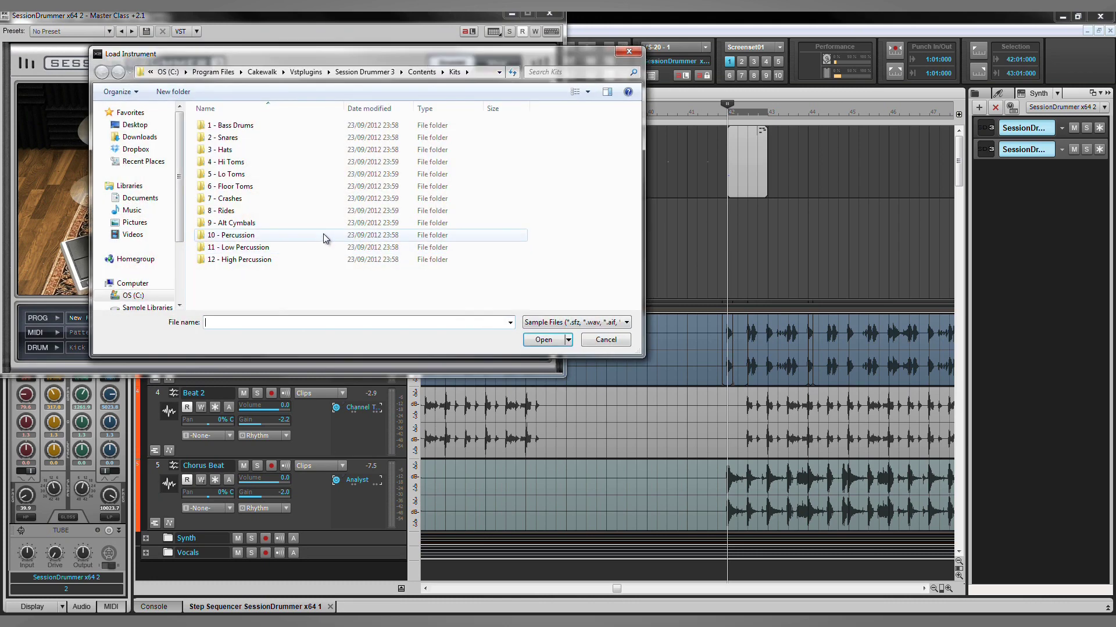
double_click(340, 130)
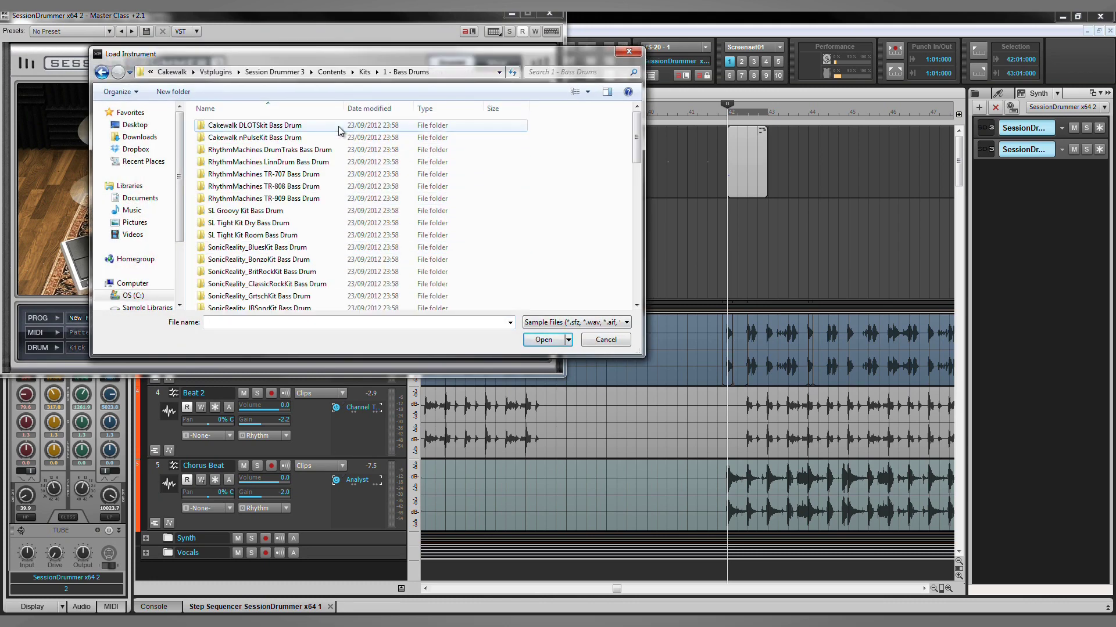
left_click_drag(636, 141, 637, 221)
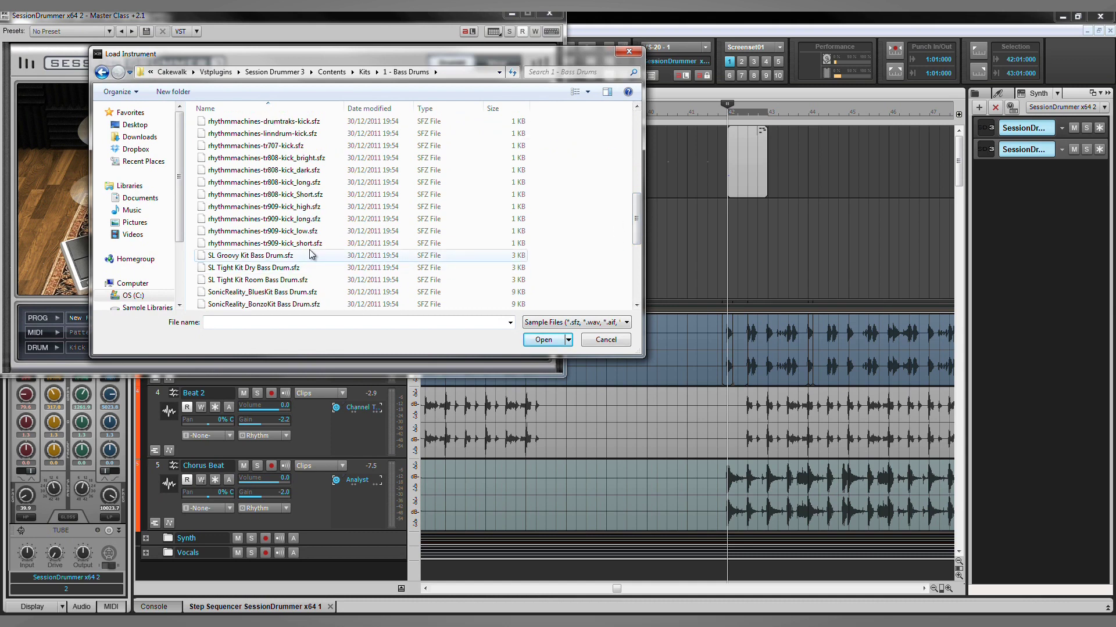
double_click(309, 220)
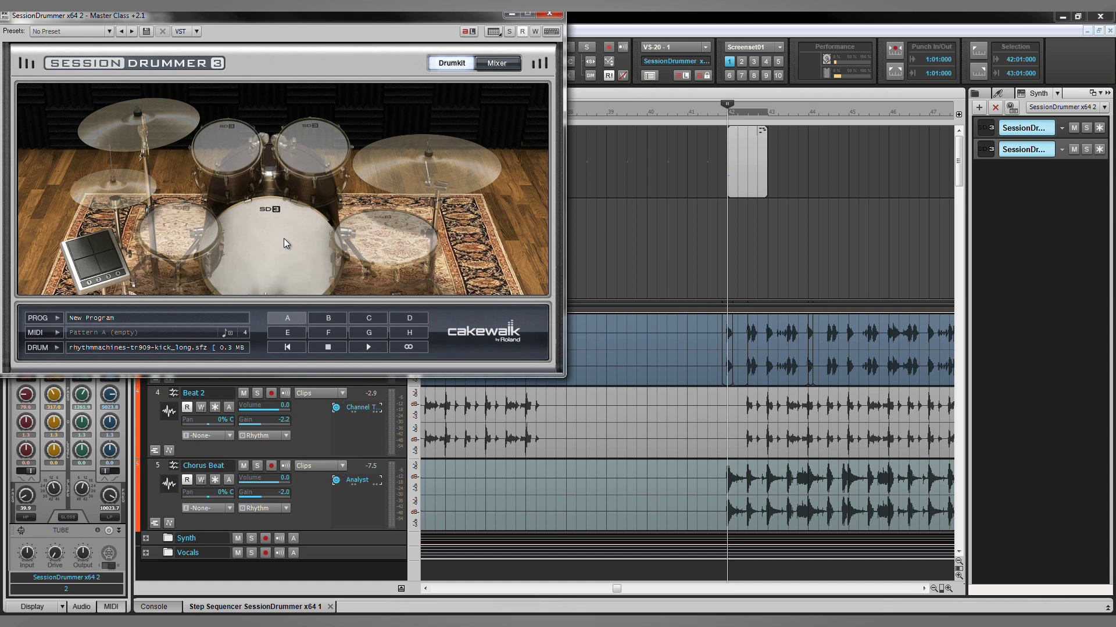
left_click(283, 243)
Open a step sequencer for the second Session Drummer and mark the first BassDr step.
left_click(494, 32)
left_click(545, 13)
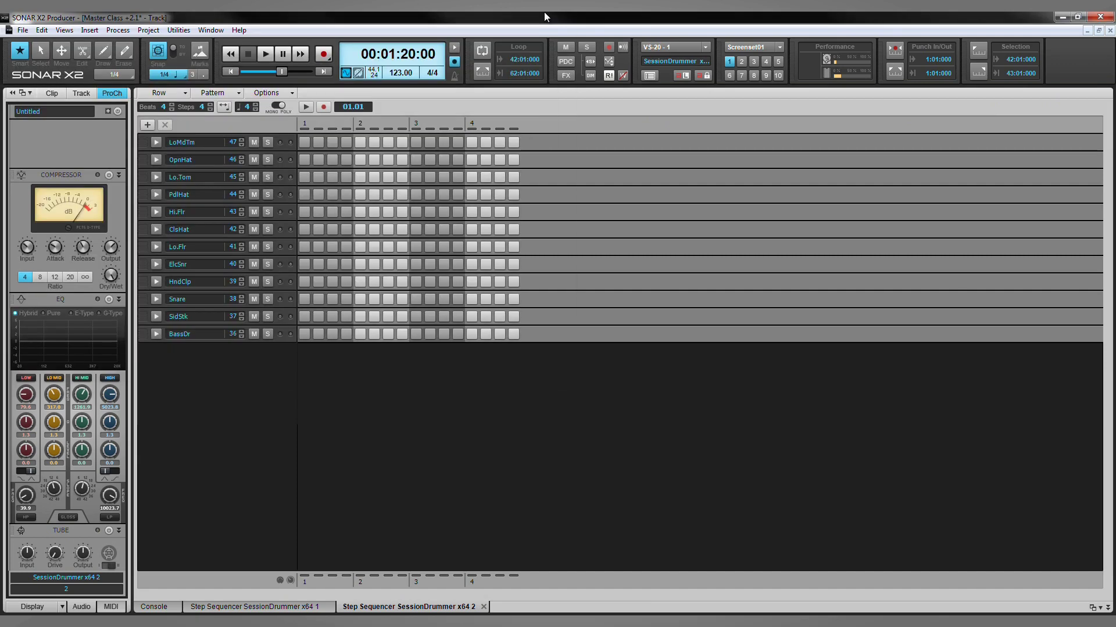
left_click(308, 334)
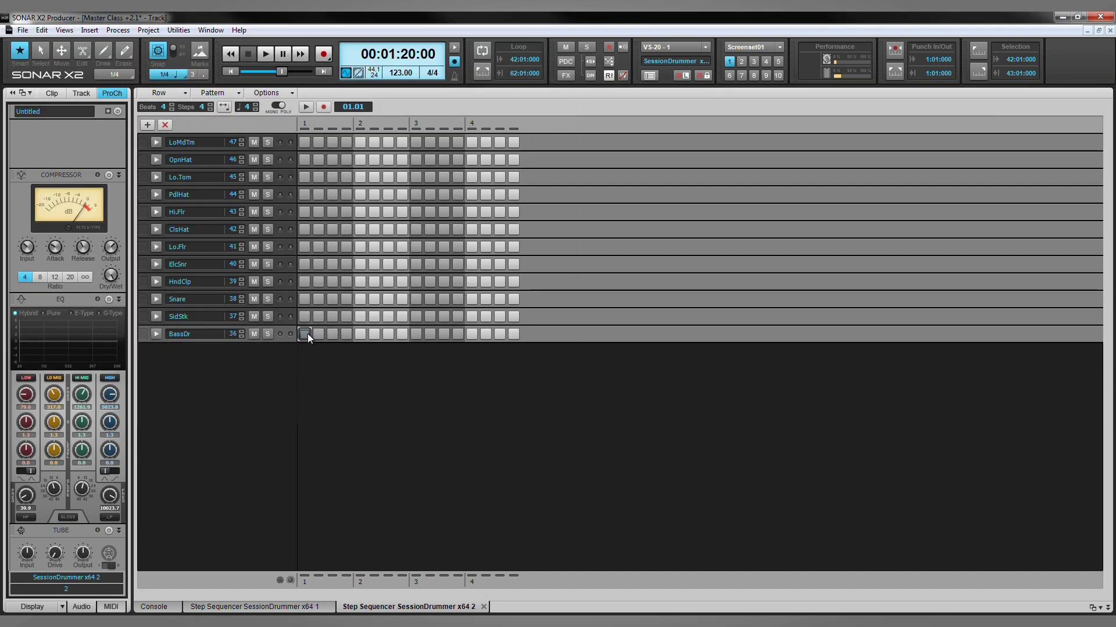
Return to Track view with the second drum track made current.
key("d")
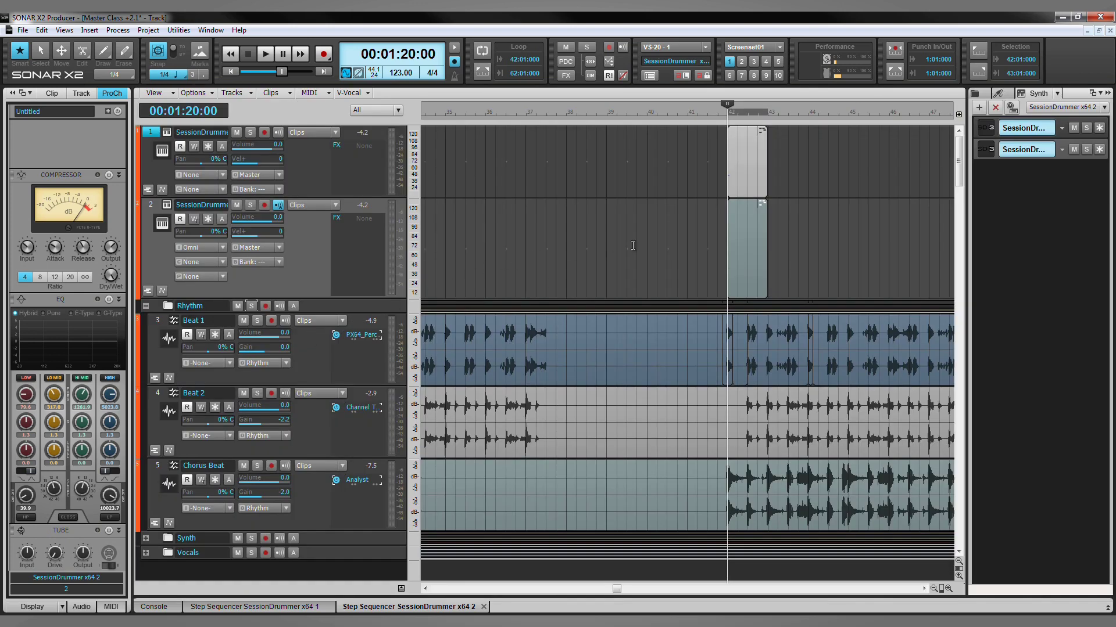
left_click(741, 213)
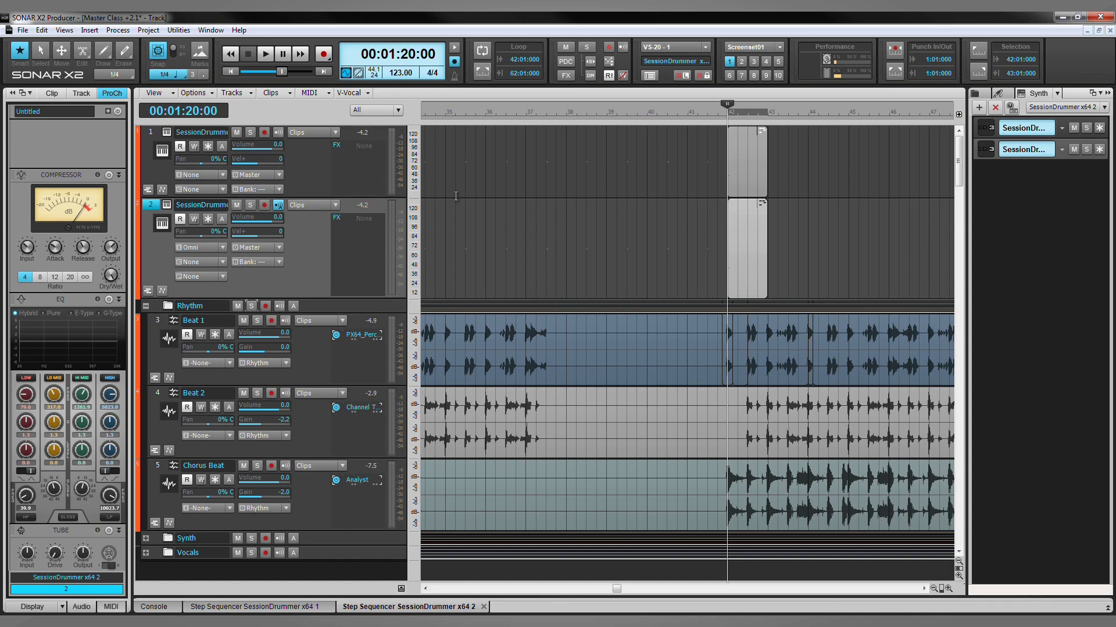
left_click(166, 131)
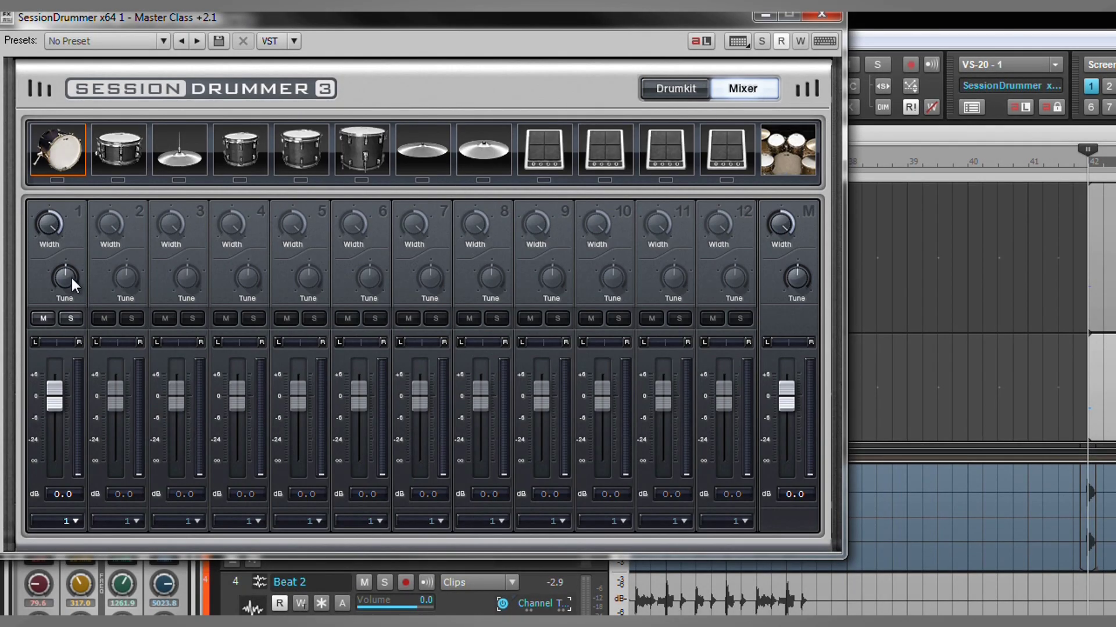
Tune channel 1's kick to -5 st in the first Session Drummer, lower the second's kick, closing both.
left_click_drag(63, 284, 65, 292)
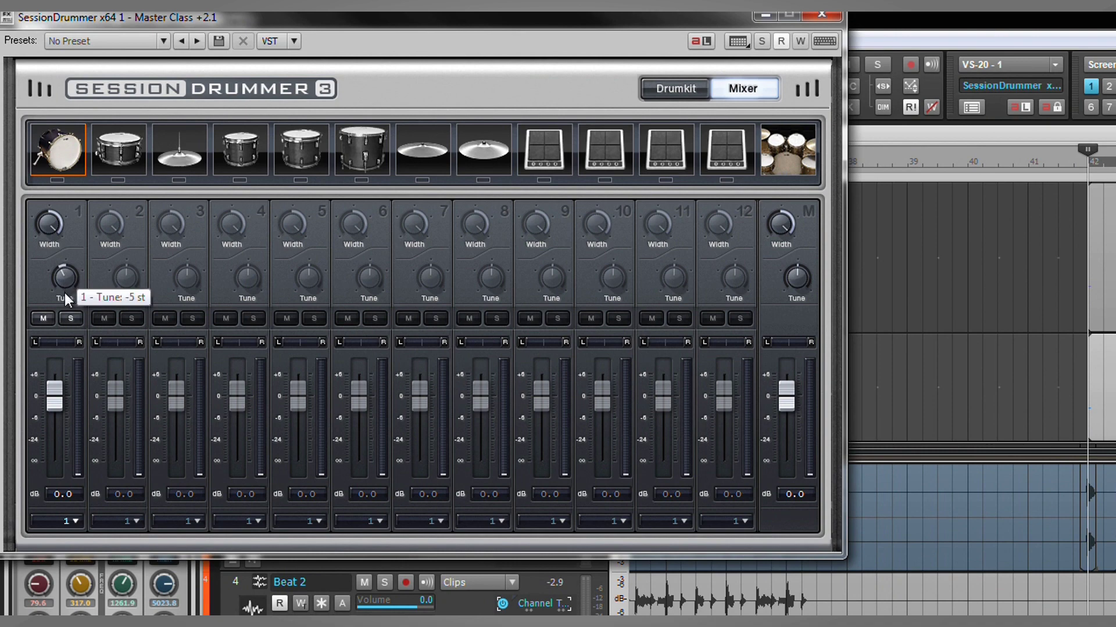
left_click(825, 14)
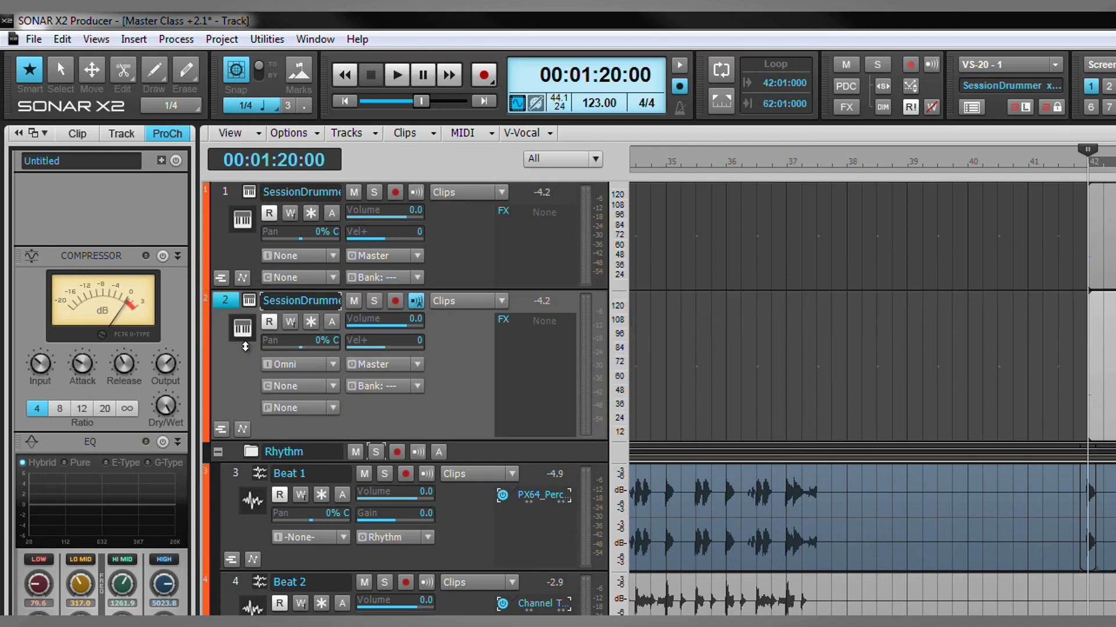
left_click(249, 343)
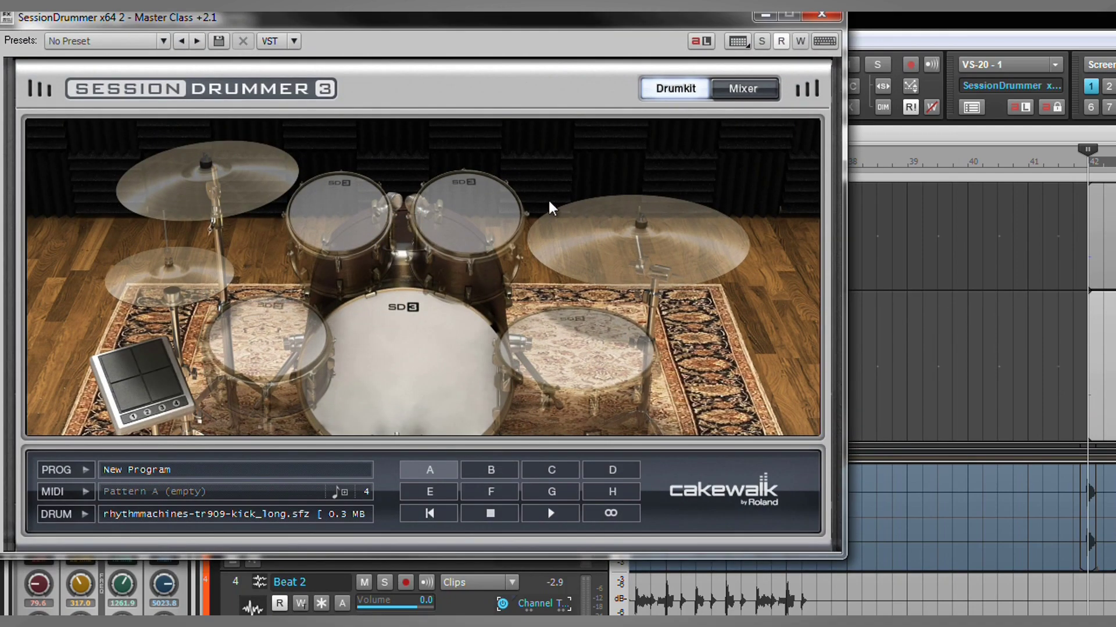
left_click(741, 90)
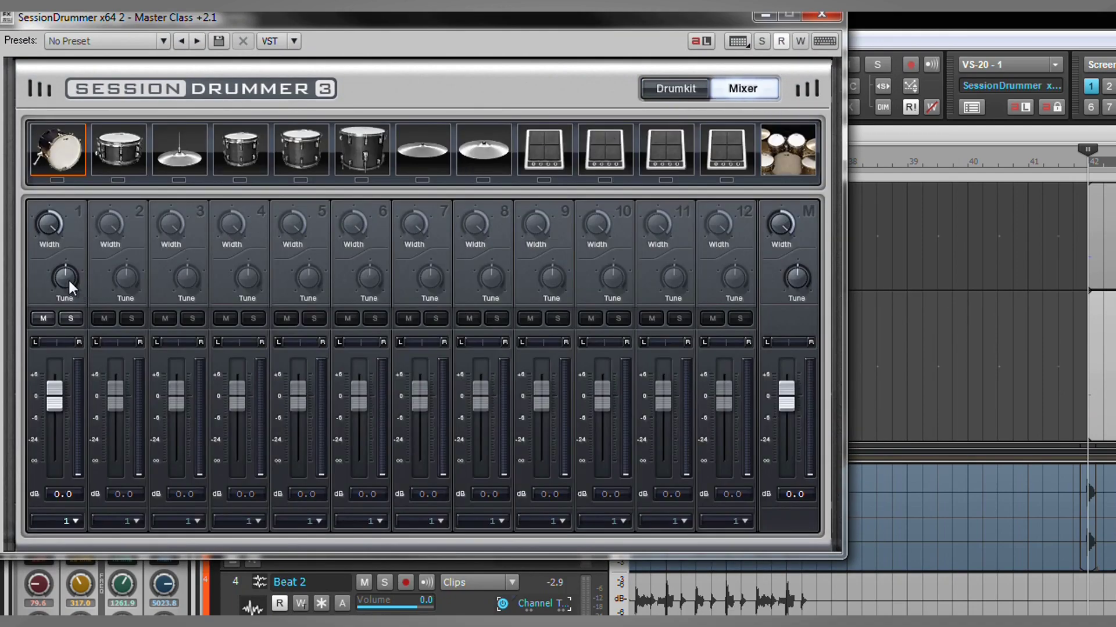
left_click_drag(68, 278, 73, 297)
left_click(827, 18)
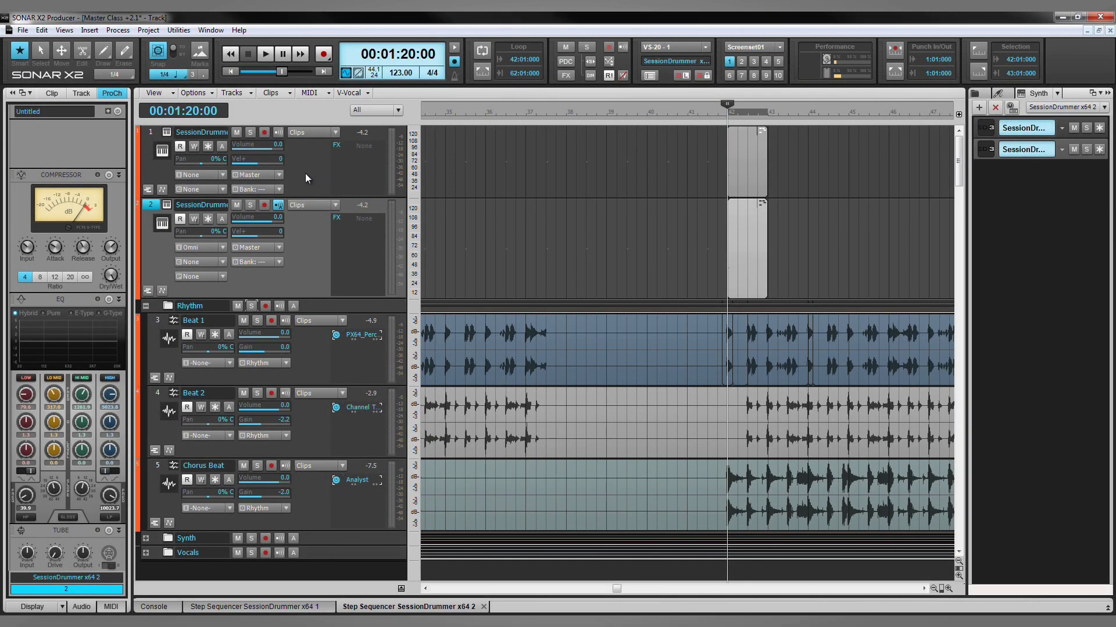
Enable track 1's ProChannel EQ with HIGH at 2170.6 Hz, LOW at 61.0 Hz and +10.0 dB.
left_click(301, 157)
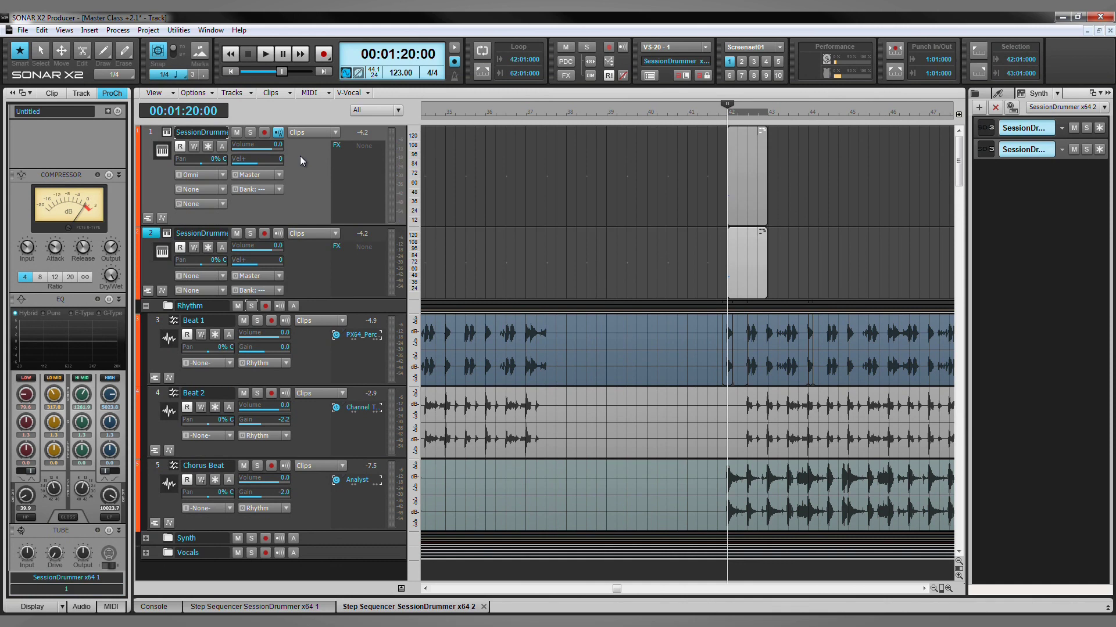
left_click(108, 300)
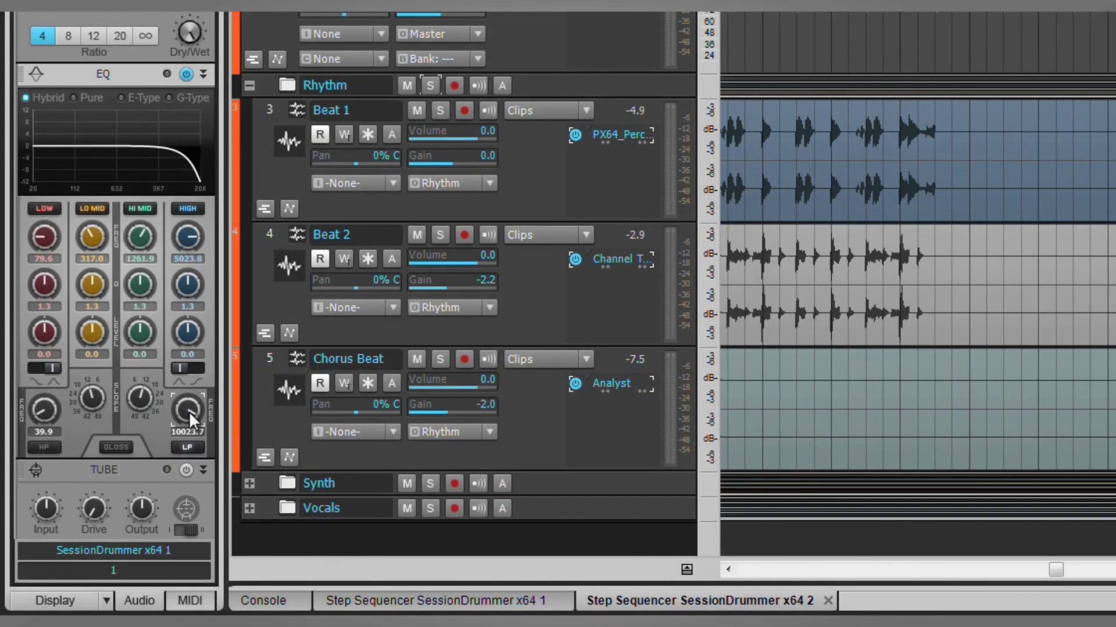
scroll(190, 411, "down", 8)
scroll(189, 411, "down", 10)
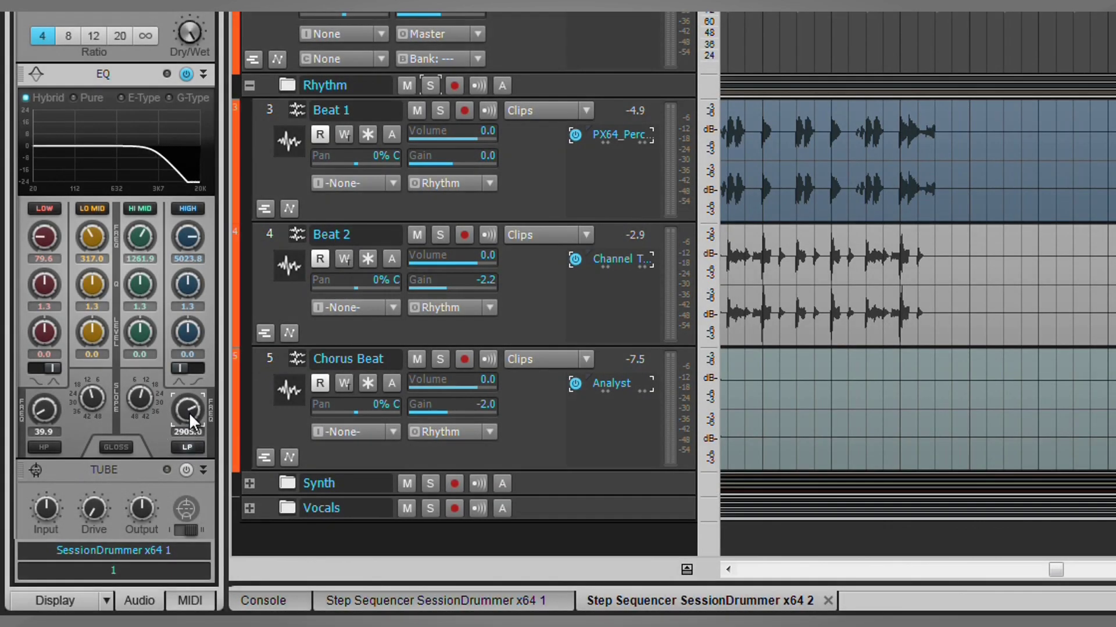
scroll(189, 413, "down", 4)
scroll(43, 244, "down", 3)
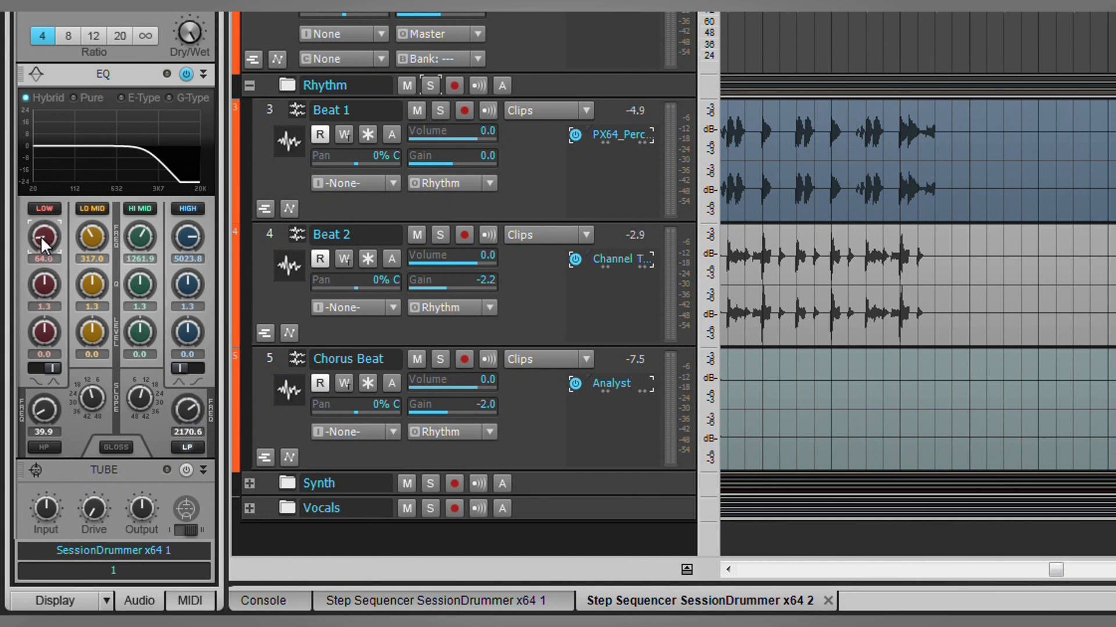
scroll(43, 244, "down", 3)
scroll(45, 336, "up", 6)
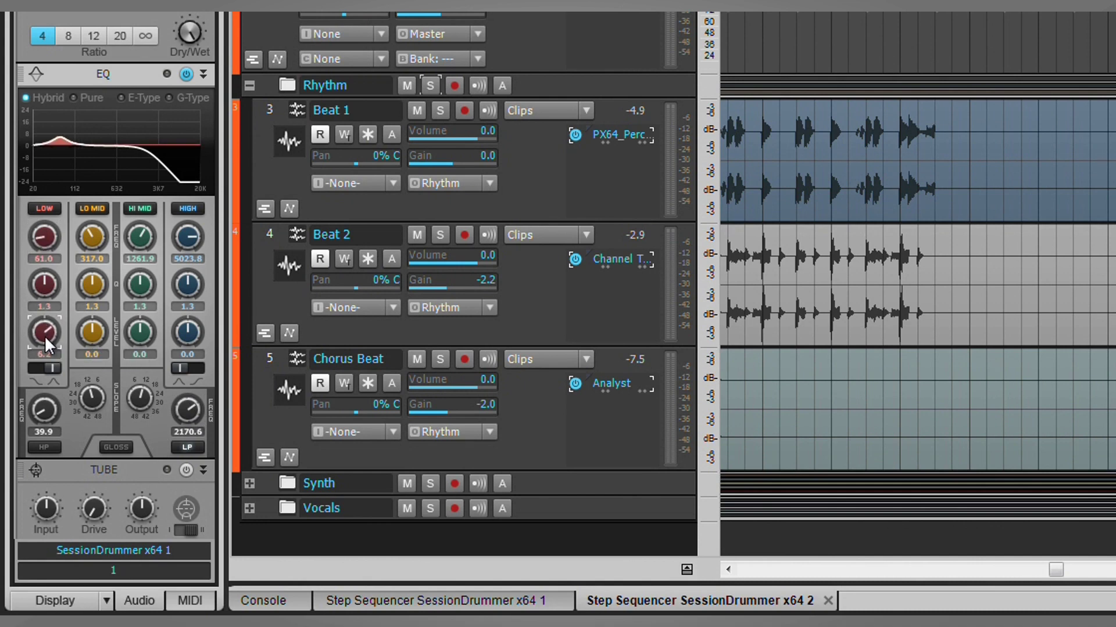
scroll(44, 336, "up", 3)
scroll(44, 336, "up", 1)
scroll(44, 334, "up", 2)
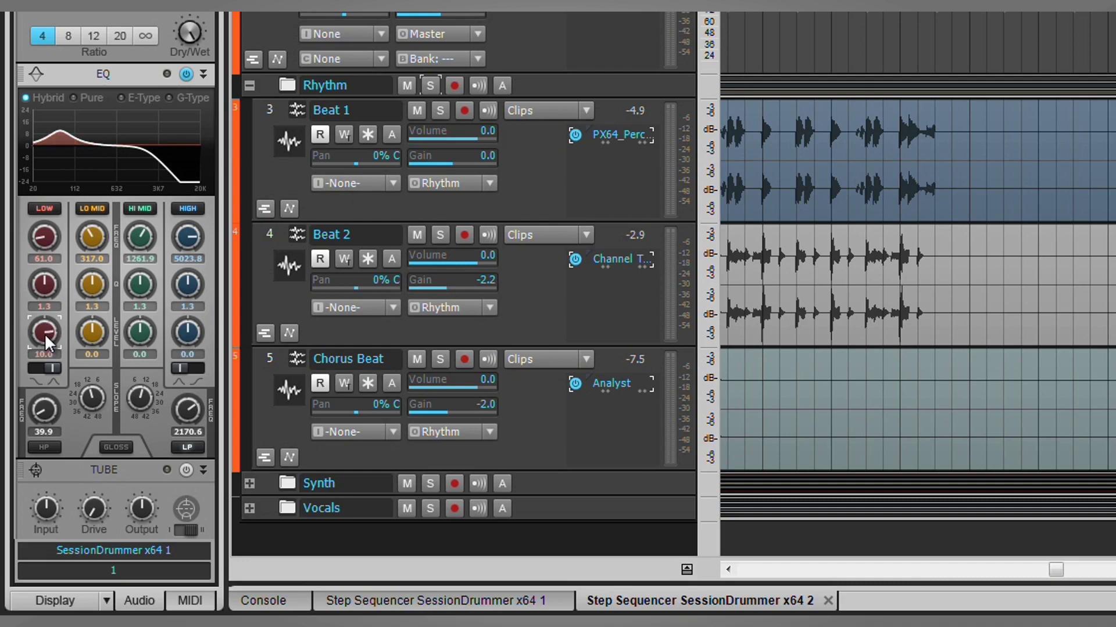
left_click(502, 25)
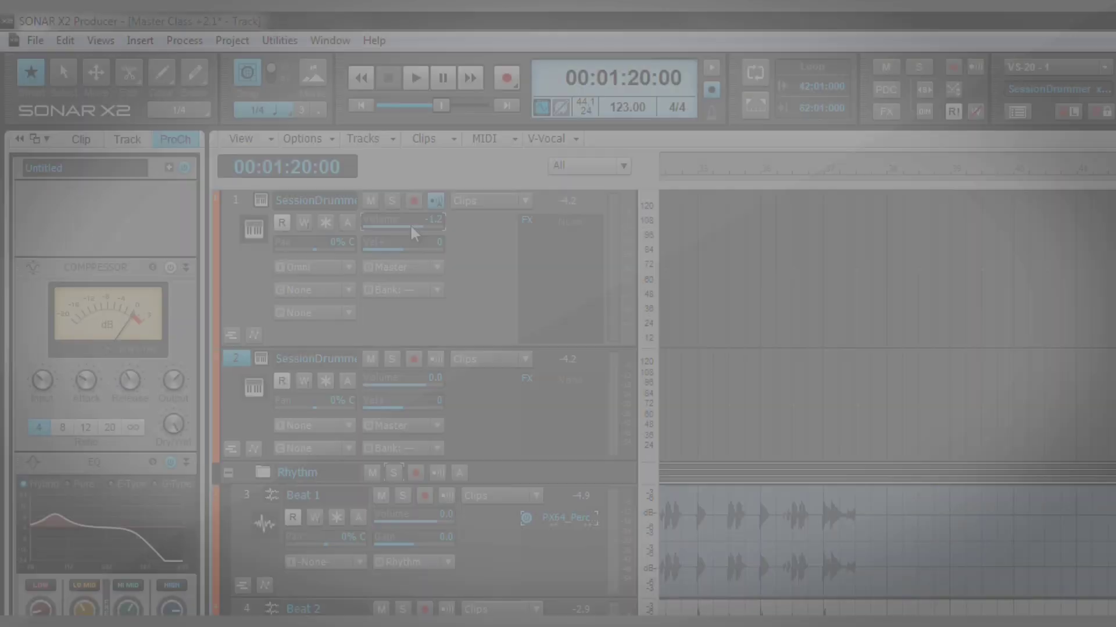
Set the drum track volumes to -4.3 dB and -4.4 dB, then move track 2 above track 1.
left_click_drag(263, 148, 261, 150)
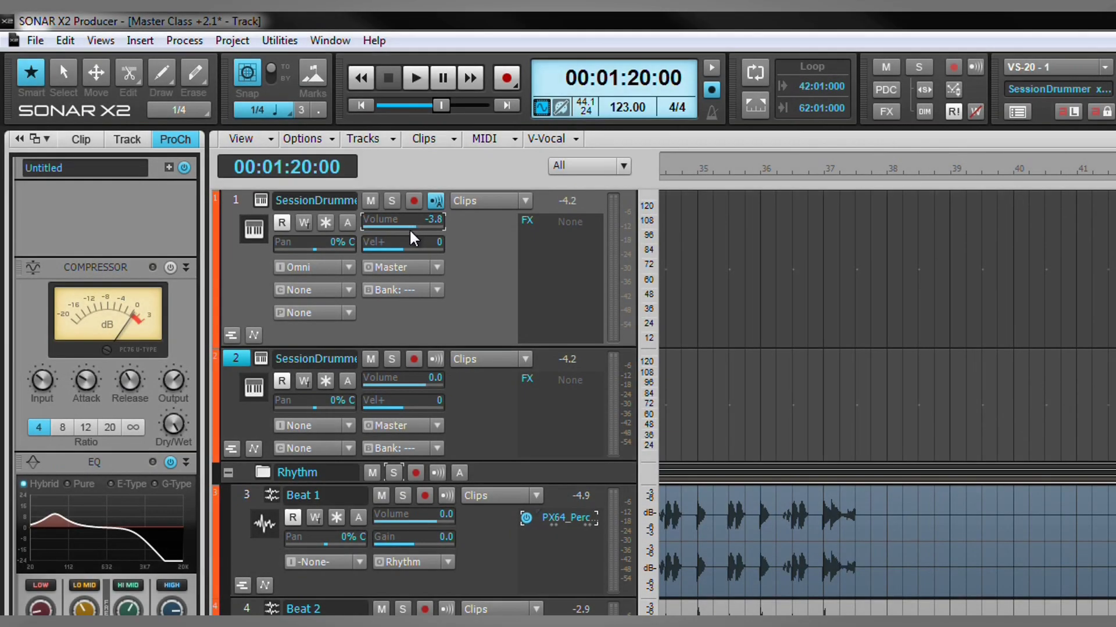
left_click(489, 408)
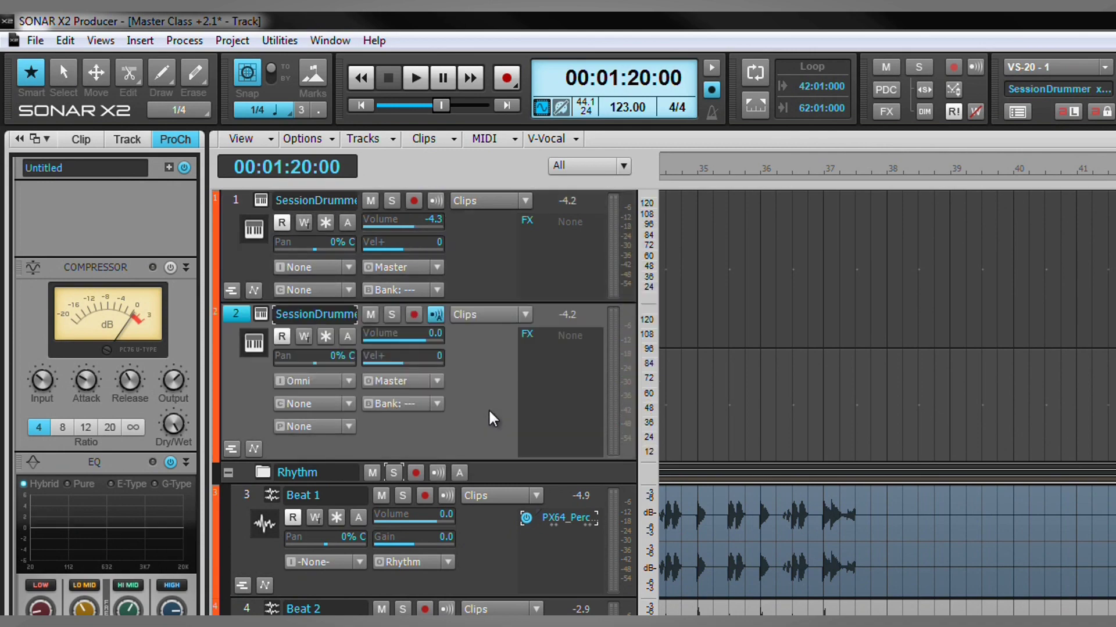
left_click_drag(400, 339, 399, 337)
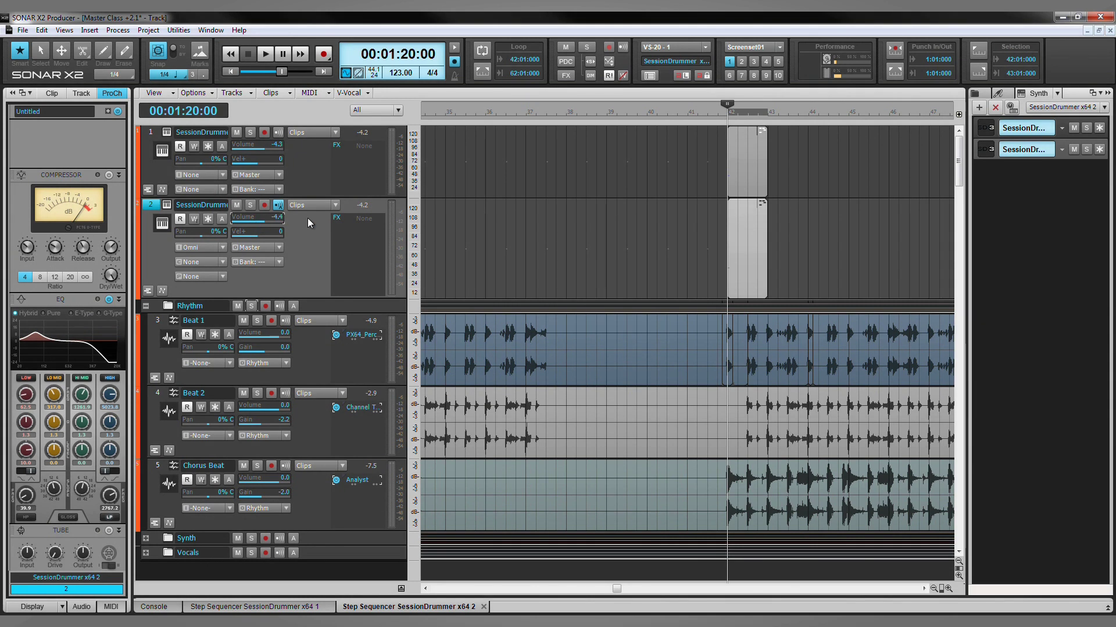
left_click_drag(150, 205, 161, 134)
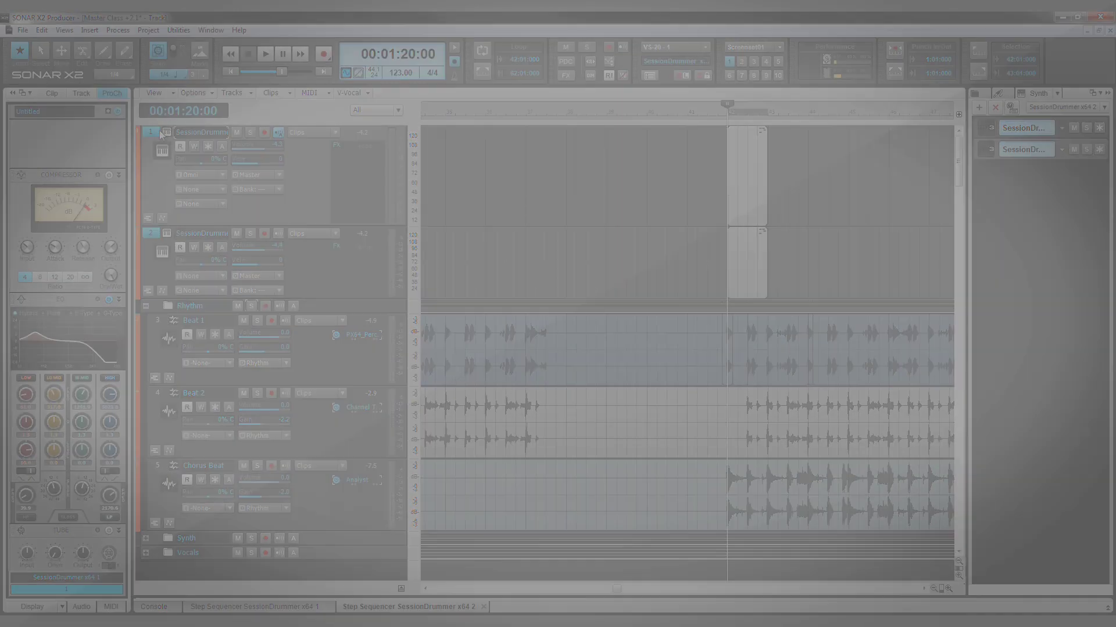
Put both drum tracks into a new folder named 'Drop'.
right_click(157, 131)
mouse_move(219, 214)
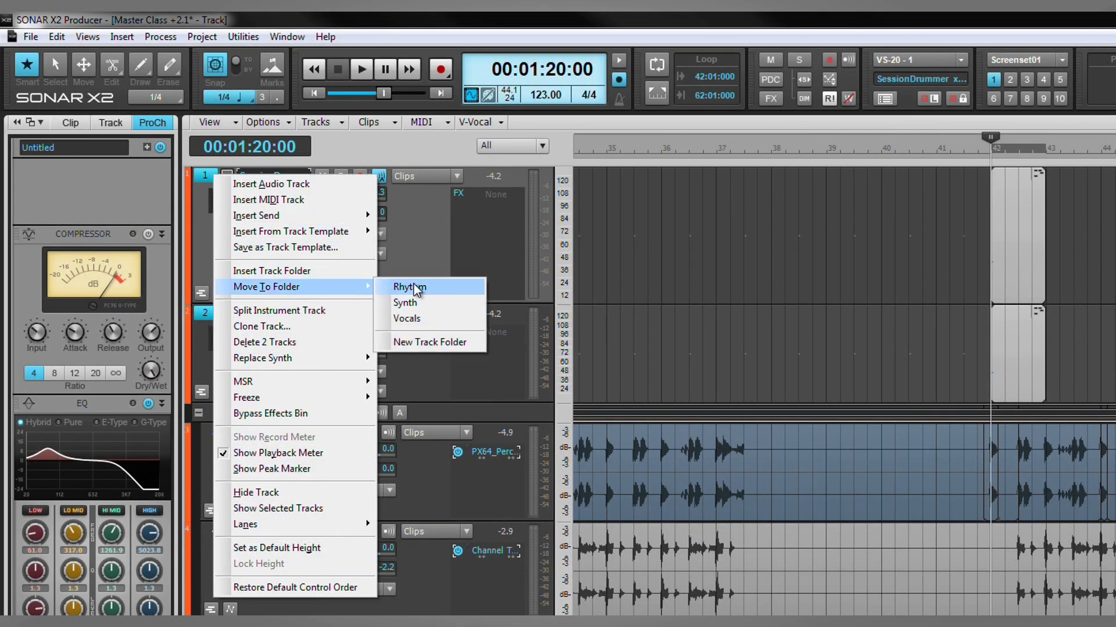
left_click(430, 342)
double_click(288, 175)
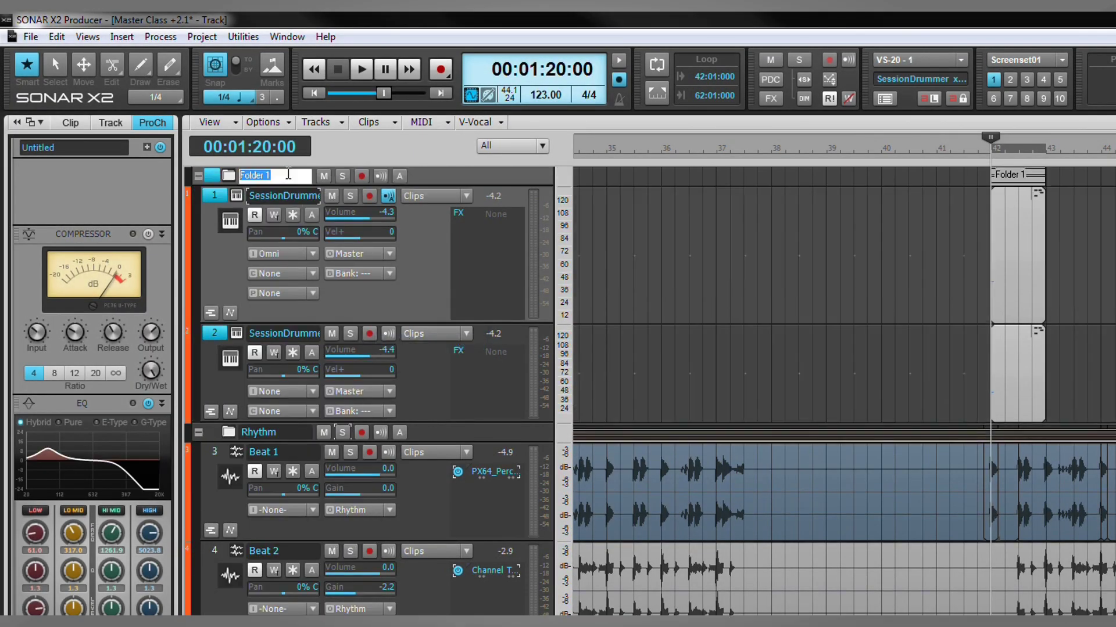
type("Drop")
key("Return")
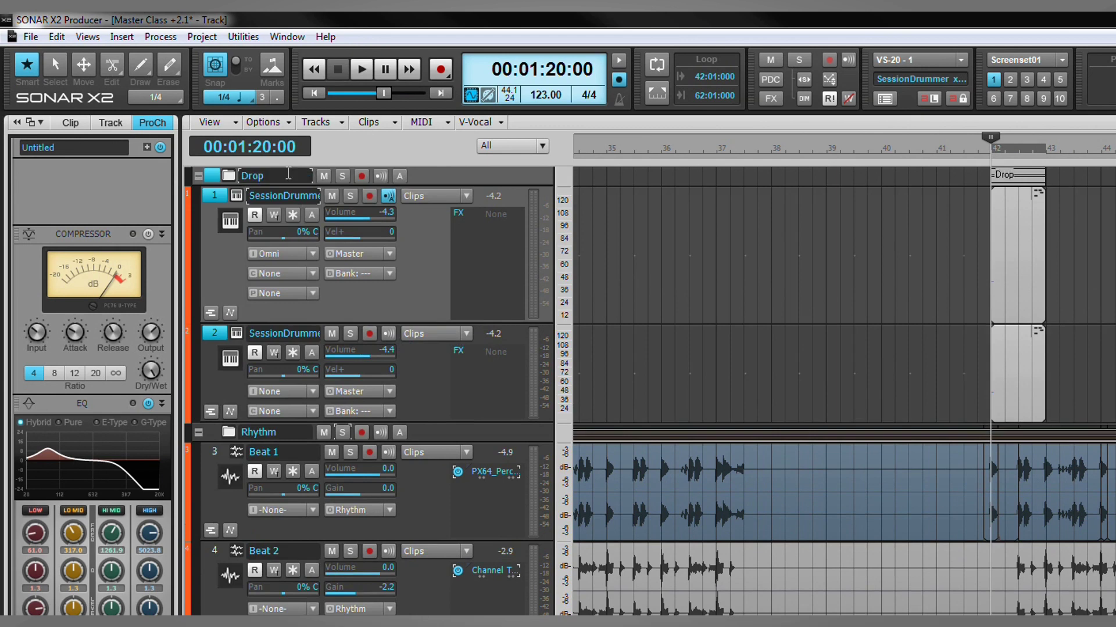
Audition the soloed Drop folder, then unsolo it and play from measure 41, stopping at 1:18:01.
left_click(344, 175)
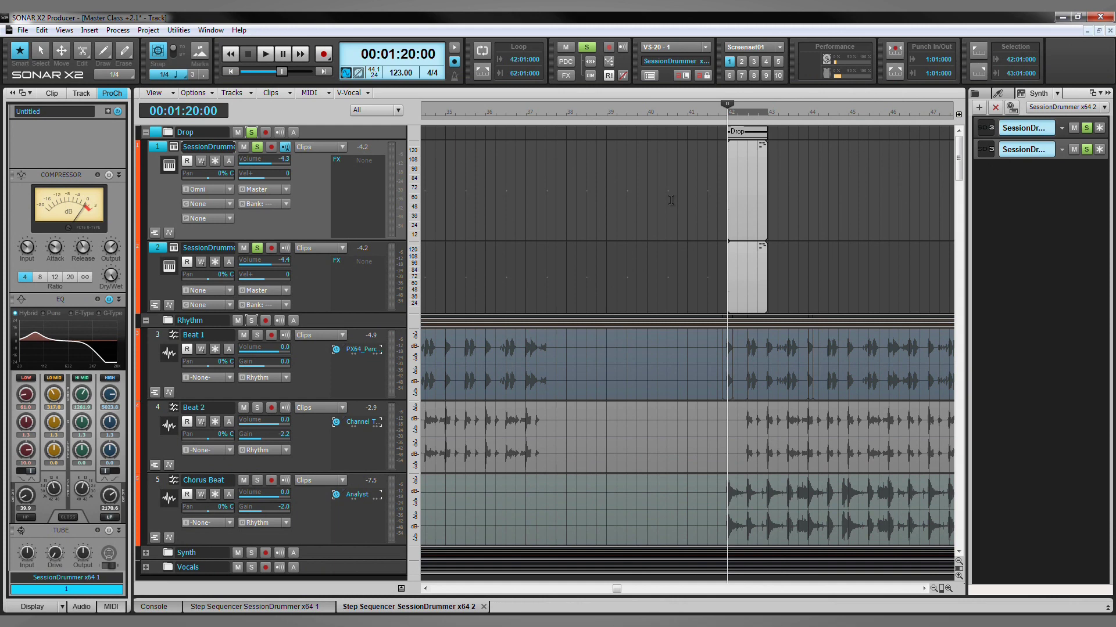
key("space")
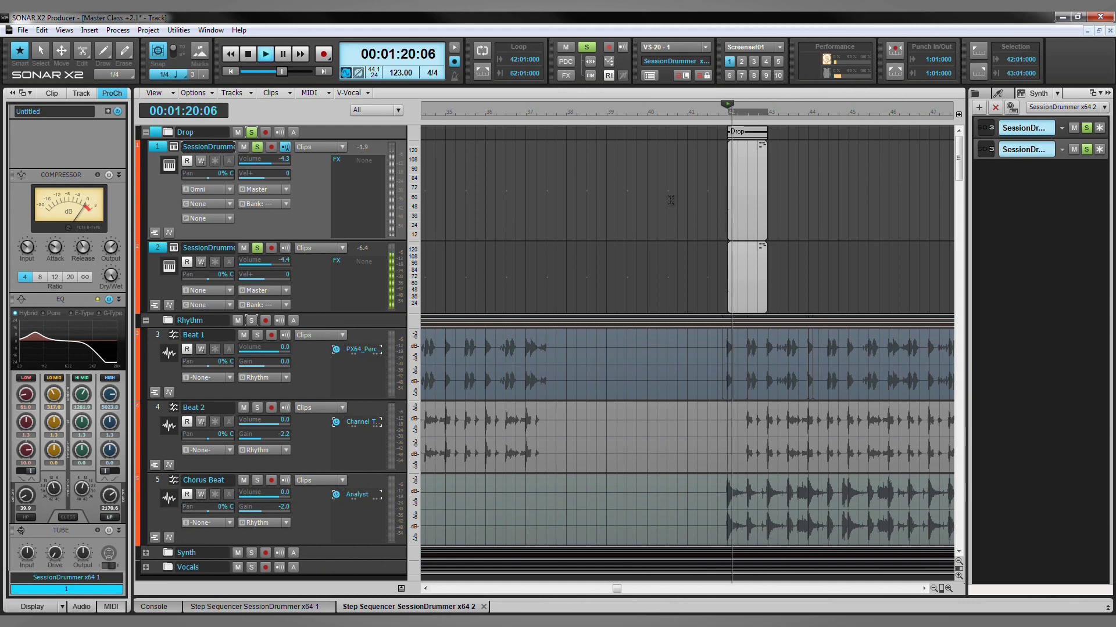
key("space")
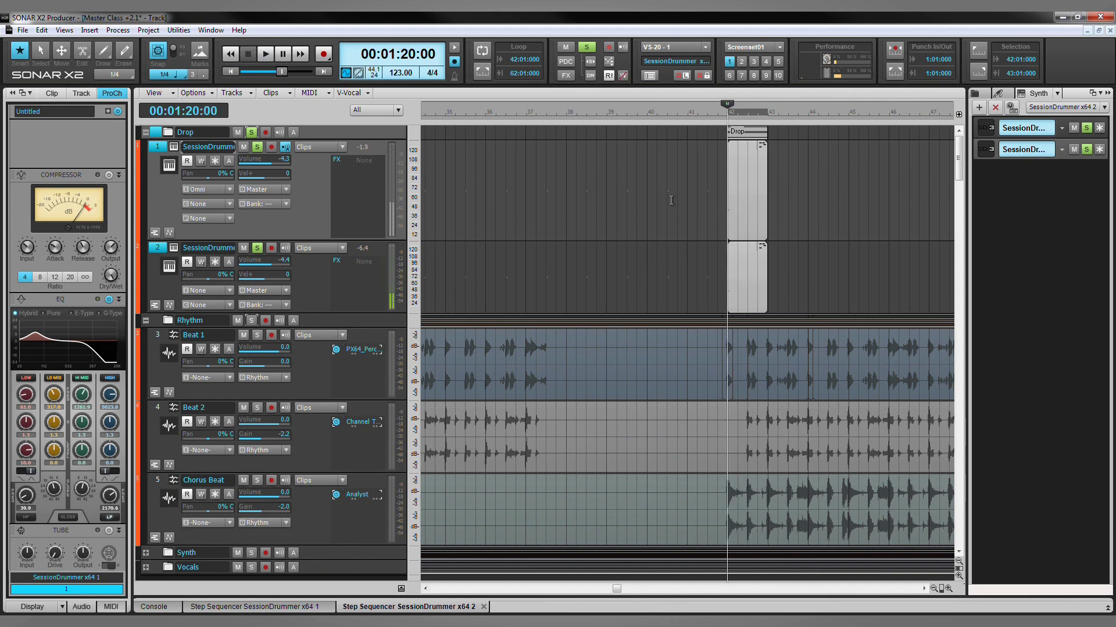
left_click(251, 133)
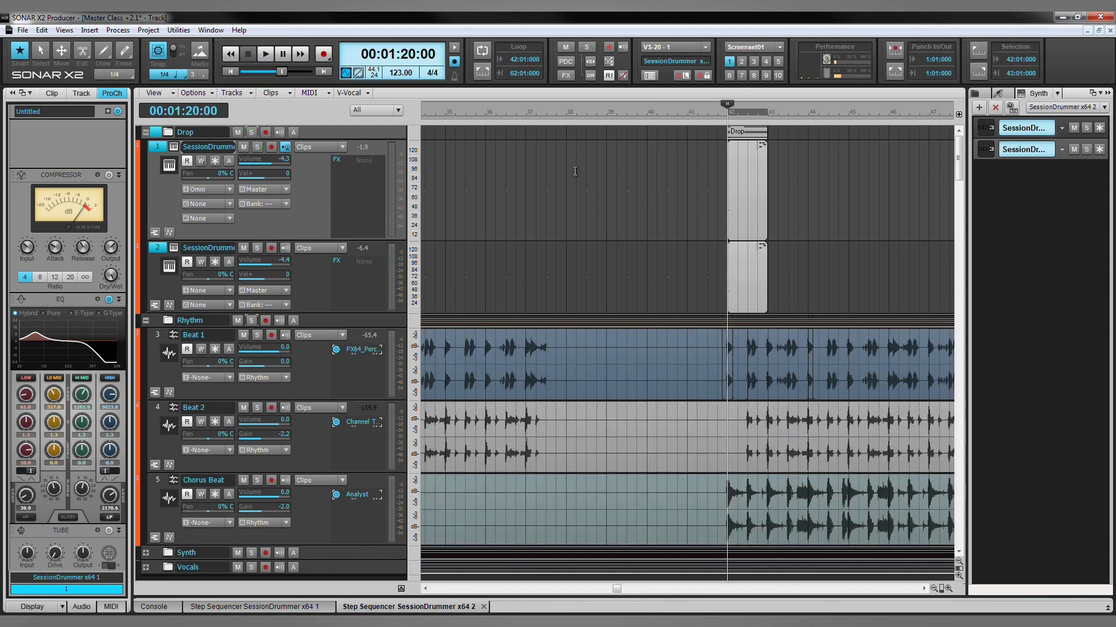
left_click(676, 175)
key("space")
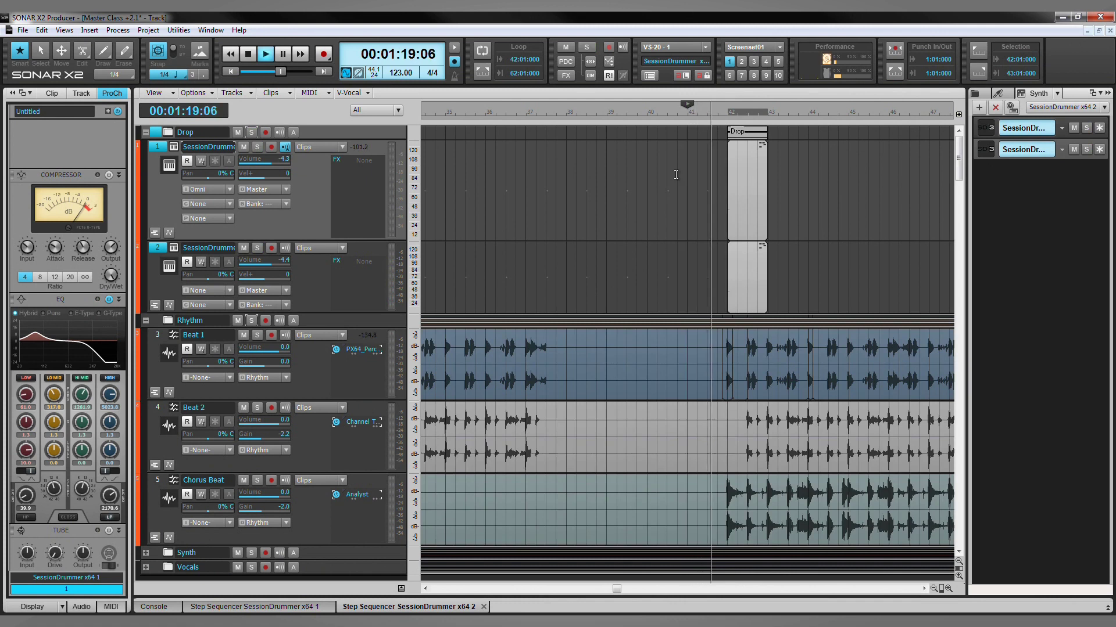
key("space")
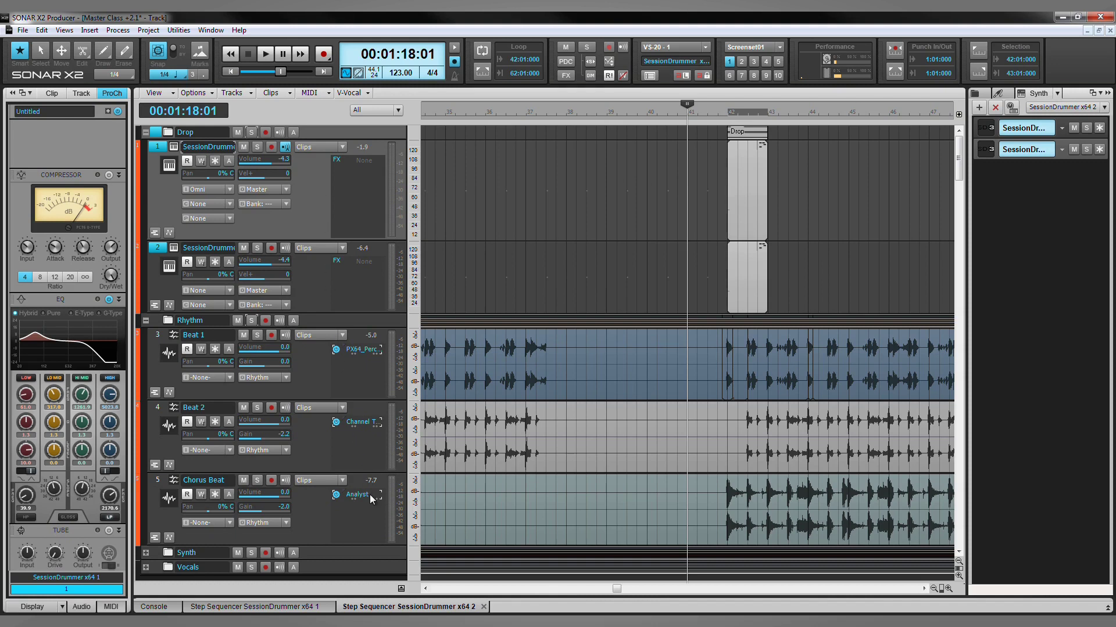
Power on Synth bus D's compressor with about -32 dB threshold and fast attack and release.
left_click(401, 588)
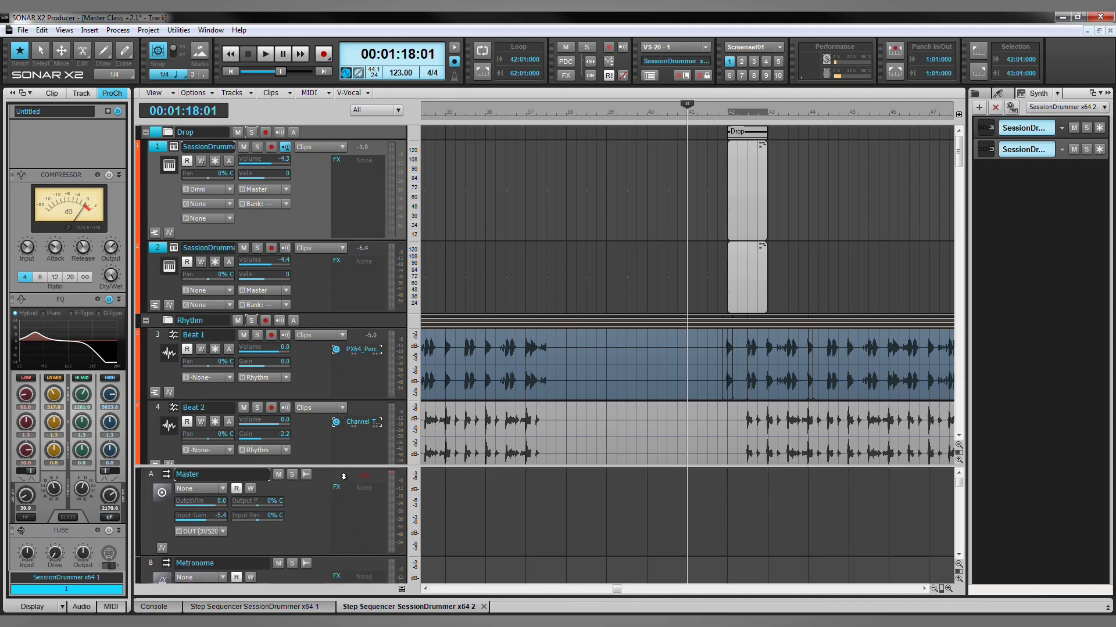
scroll(344, 476, "down", 3)
left_click(303, 493)
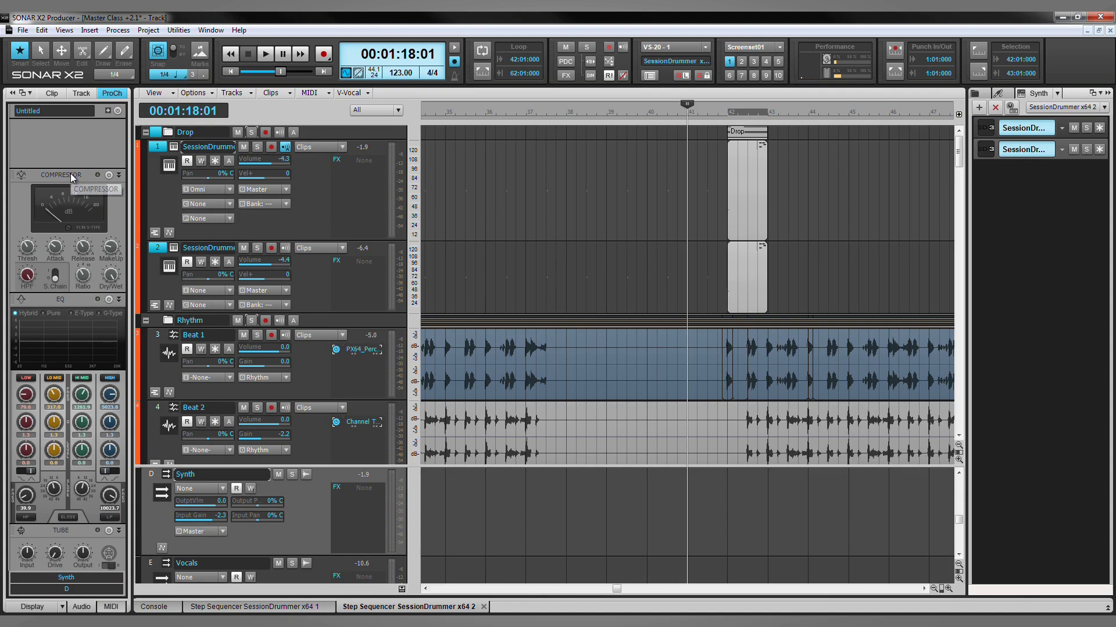
left_click(109, 175)
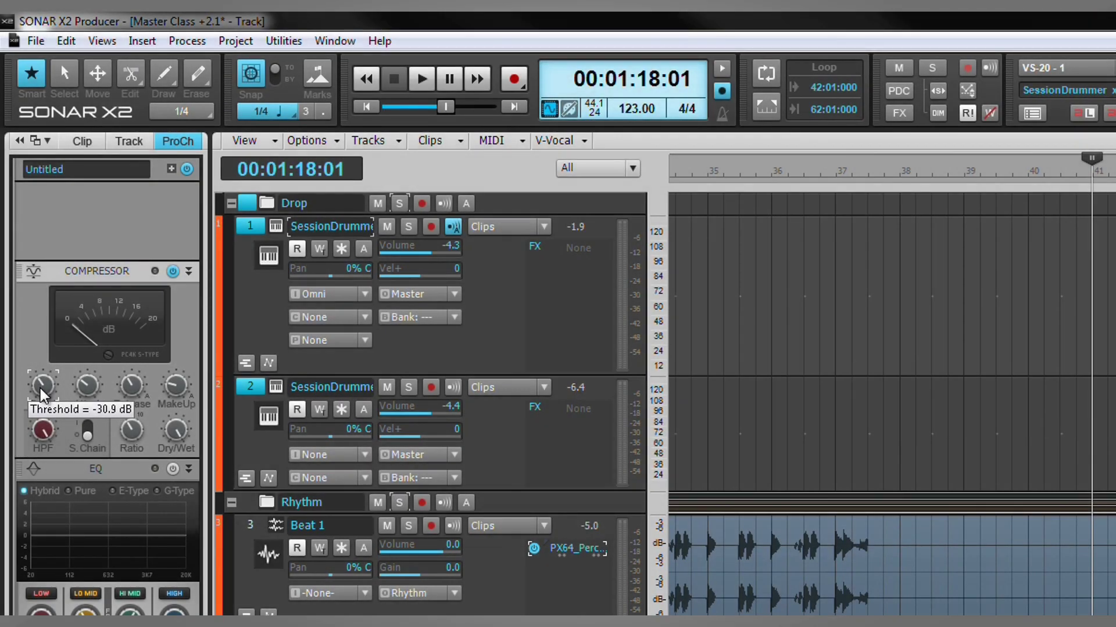
scroll(41, 393, "down", 2)
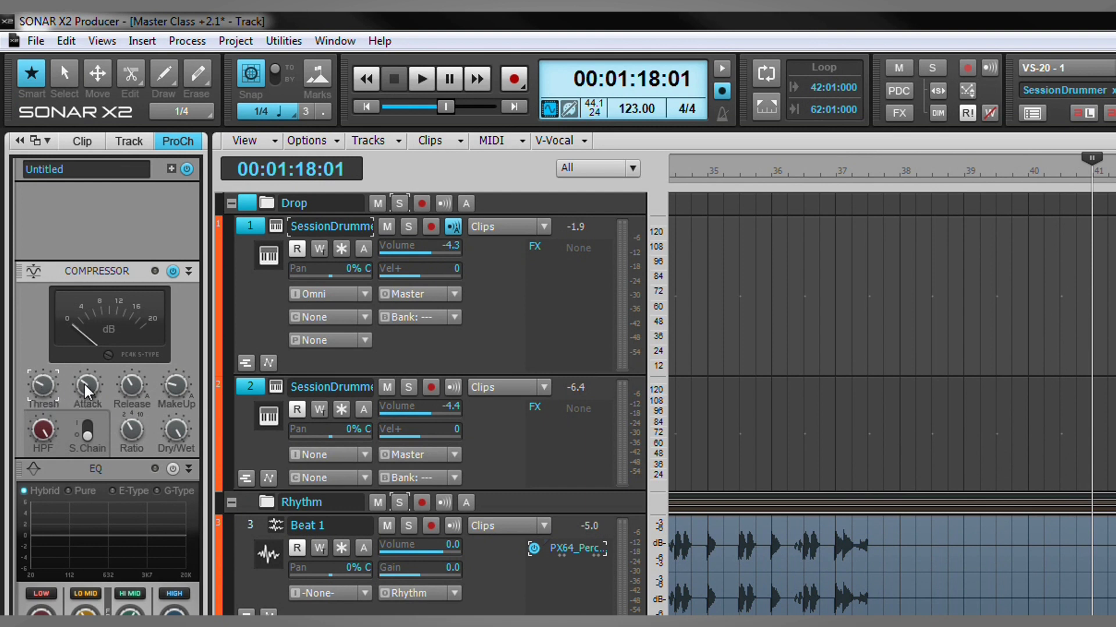
mouse_move(86, 392)
scroll(86, 392, "up", 4)
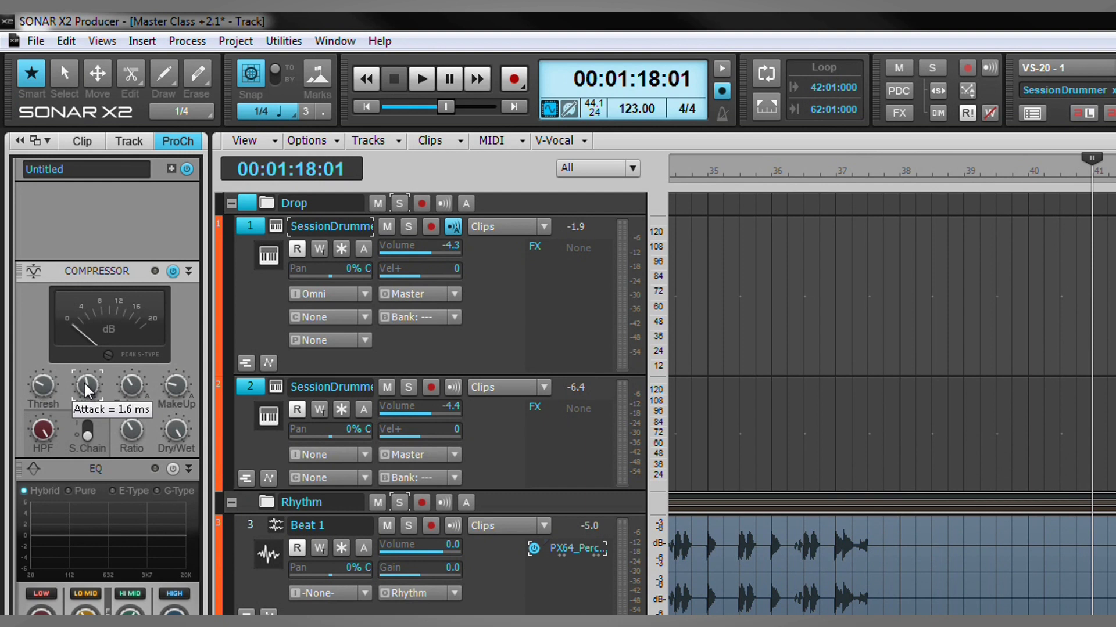
mouse_move(140, 395)
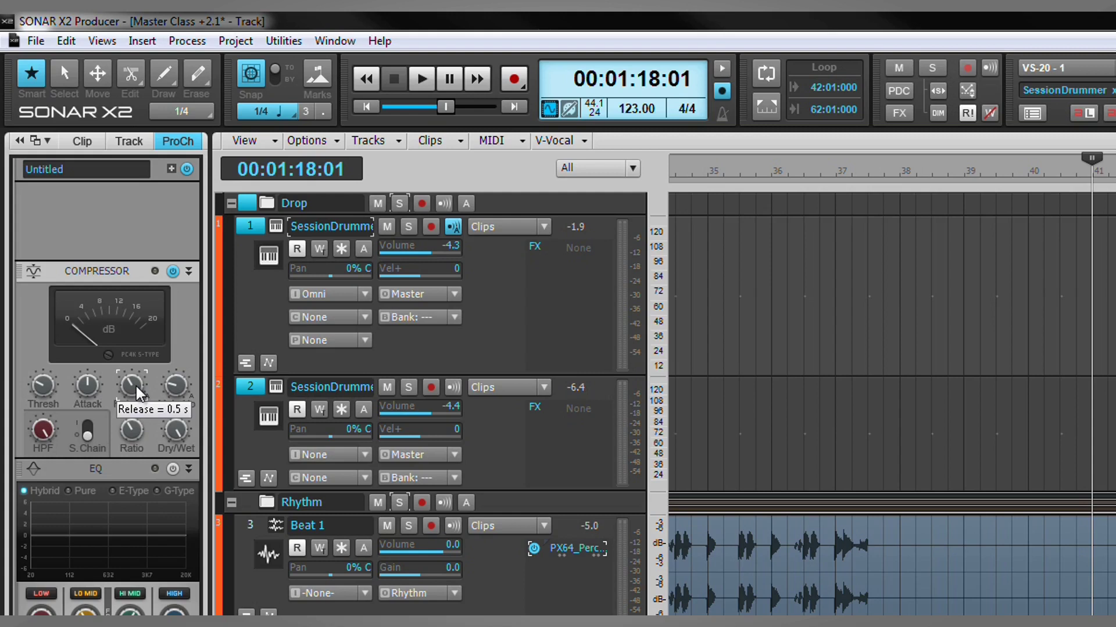
scroll(138, 395, "down", 4)
scroll(138, 395, "down", 4)
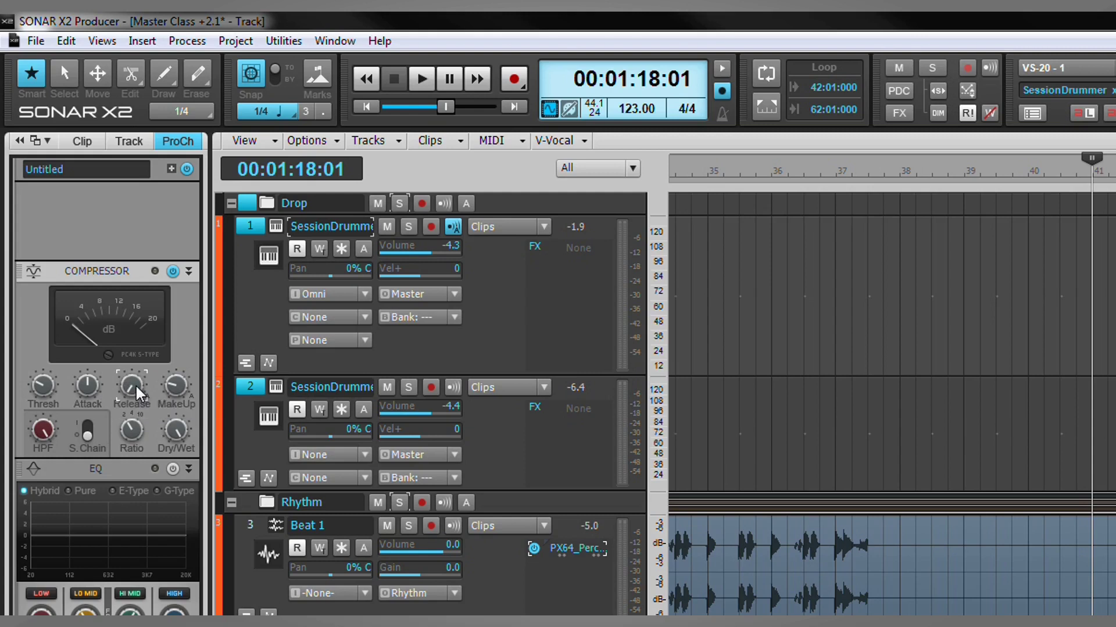
Enable the compressor's sidechain and lower its sidechain high-pass to about 63.3 Hz.
left_click(87, 432)
mouse_move(42, 437)
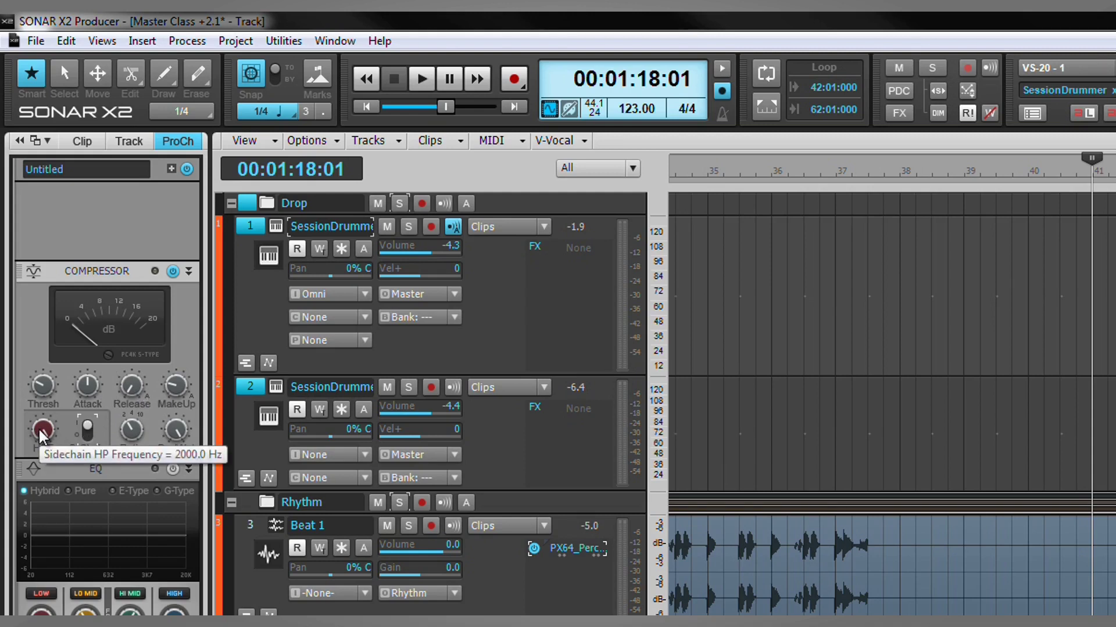
scroll(42, 433, "down", 10)
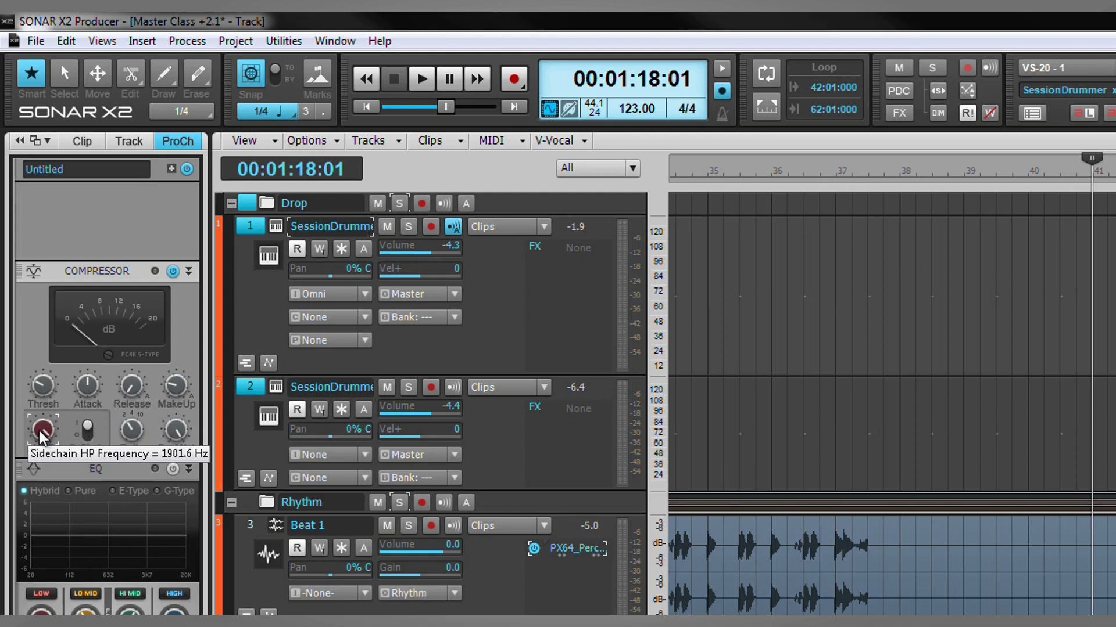
scroll(42, 432, "down", 8)
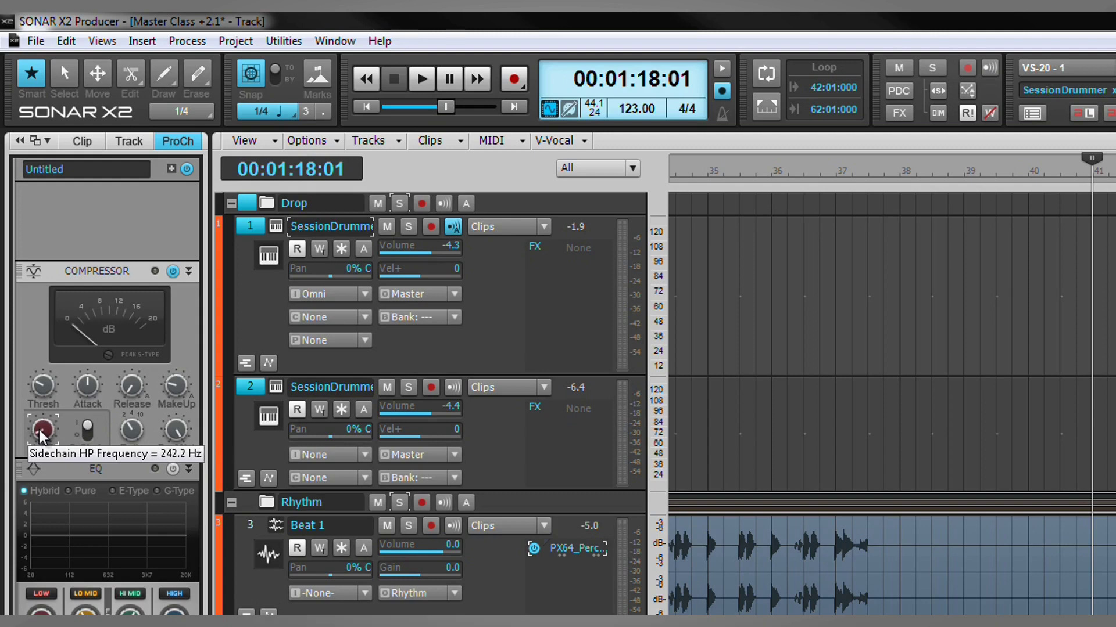
scroll(42, 433, "down", 3)
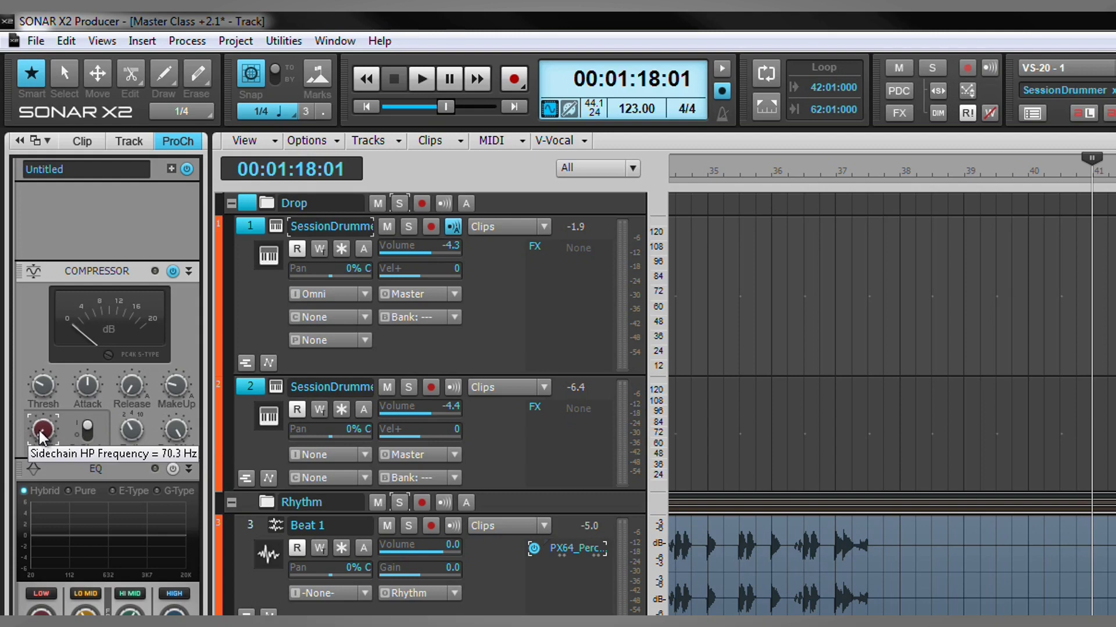
scroll(42, 433, "up", 3)
scroll(41, 433, "down", 1)
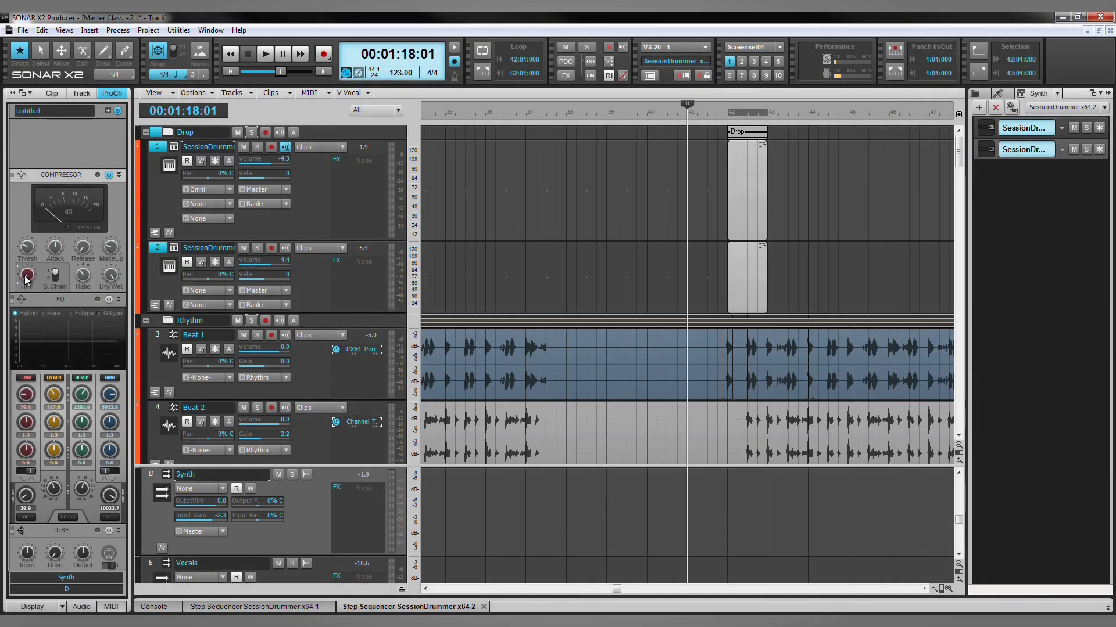
Add sends from both SessionDrummer tracks to Bus Compressor (Input 2)-Synth.
left_click(307, 177)
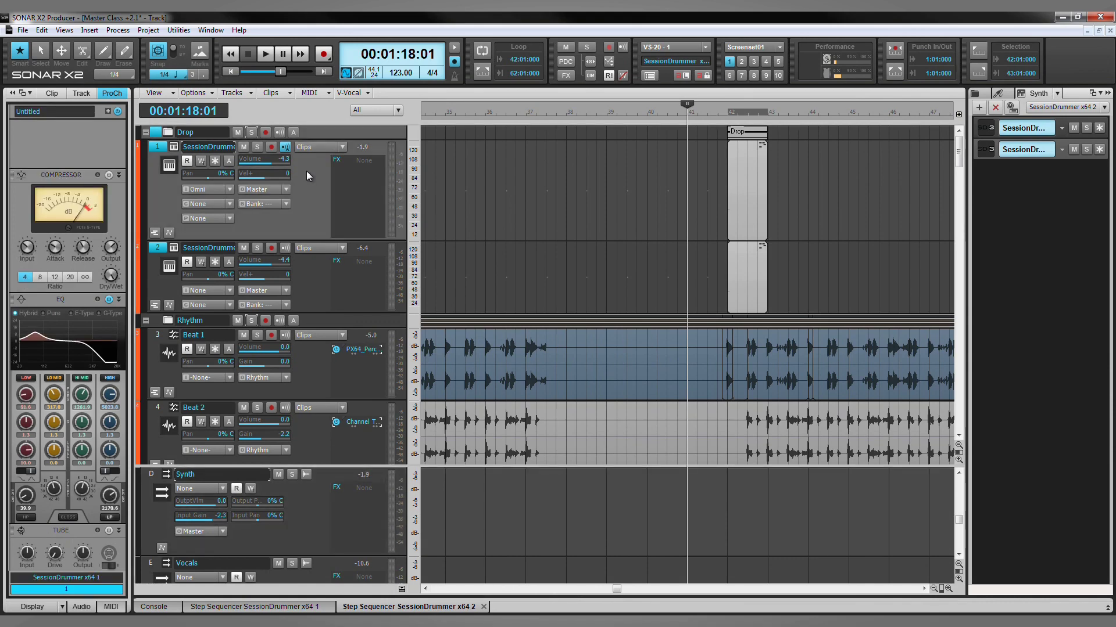
right_click(306, 171)
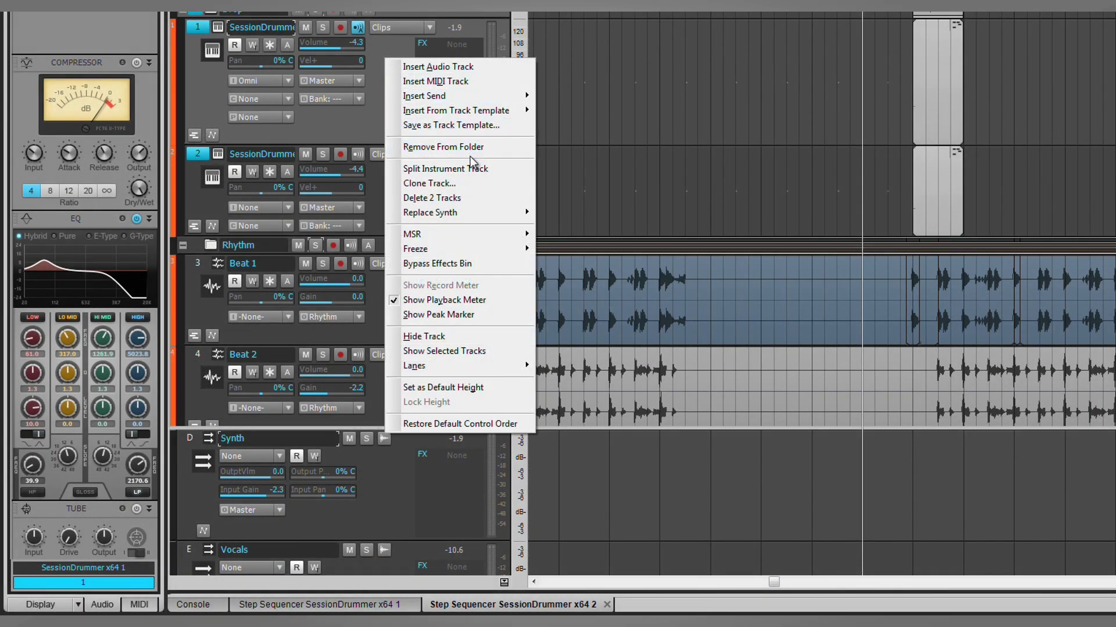
mouse_move(473, 97)
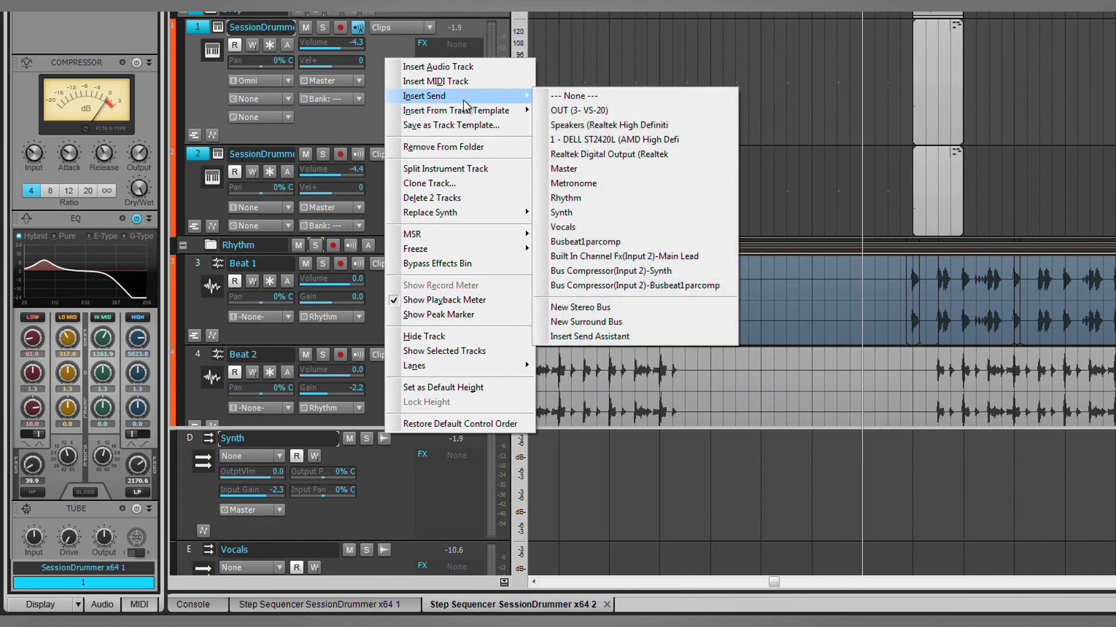
left_click(622, 271)
right_click(377, 190)
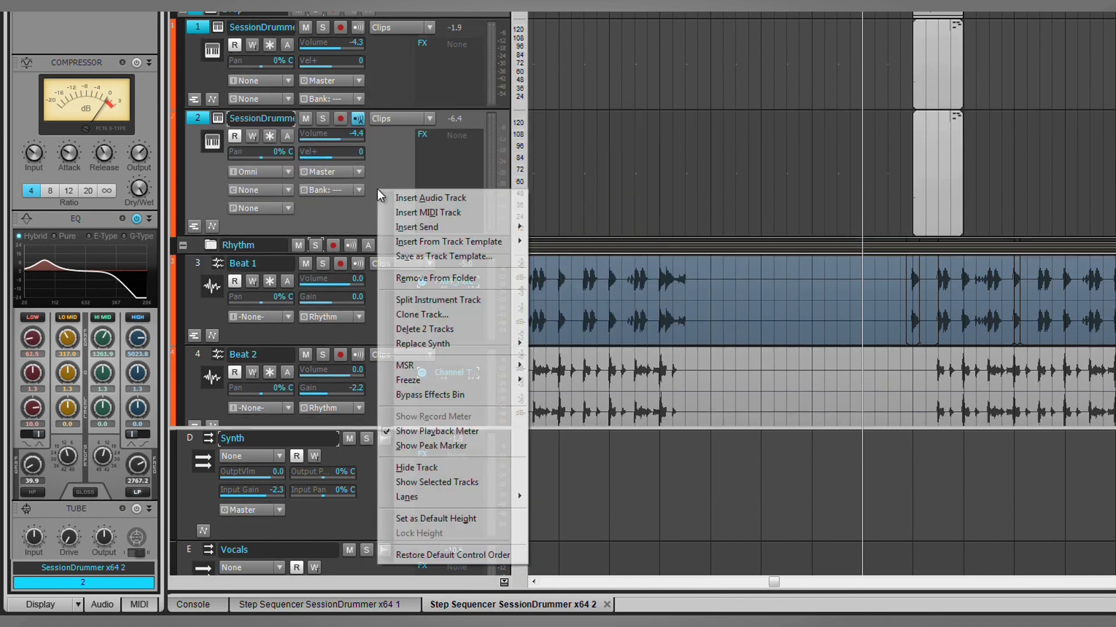
mouse_move(448, 228)
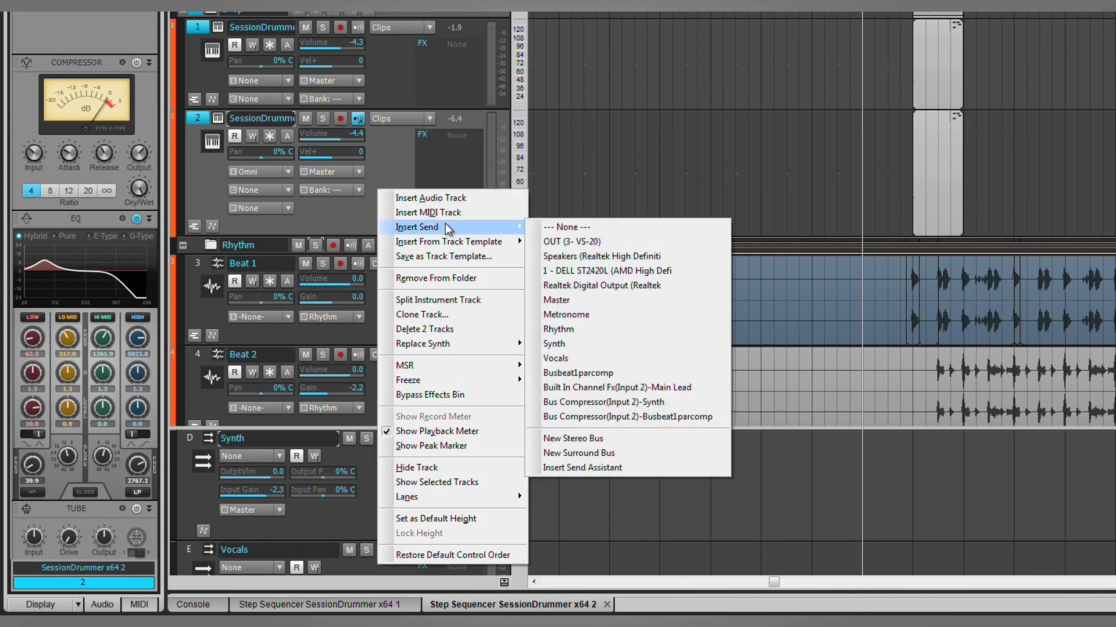
left_click(630, 402)
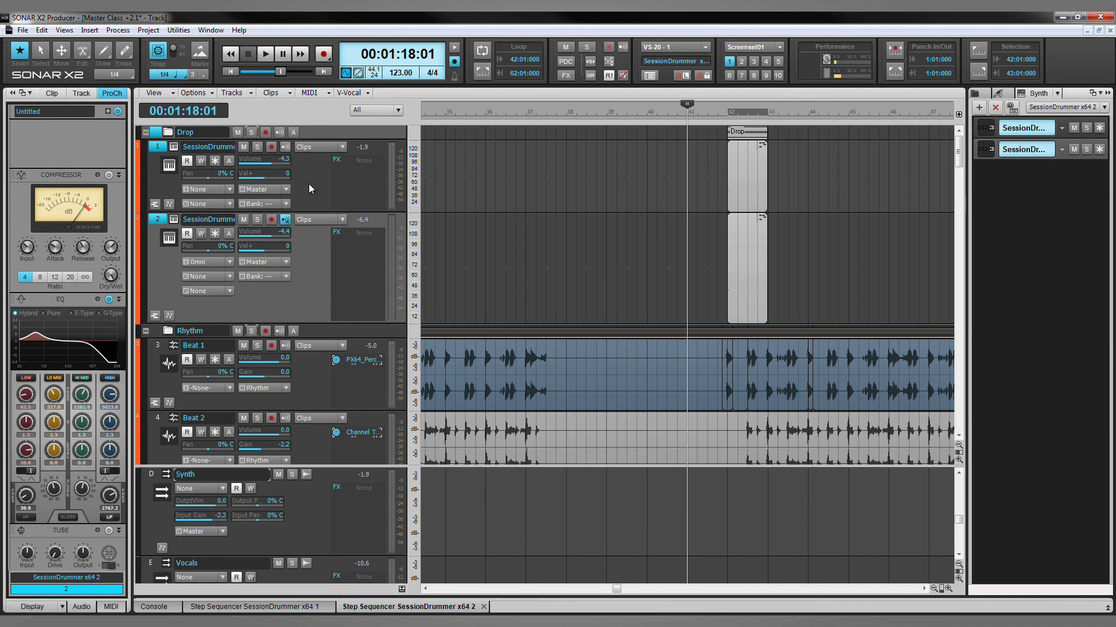
Insert a Concrete Limiter on SessionDrummer x64 1 and move it ahead of the Compressor.
left_click(308, 183)
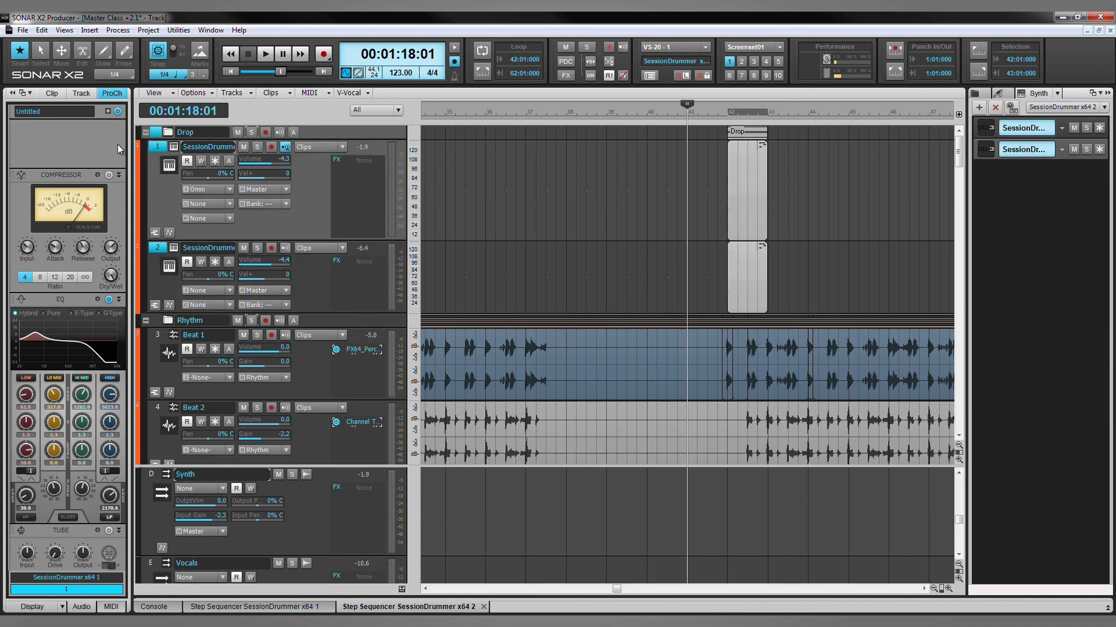
right_click(81, 141)
mouse_move(107, 149)
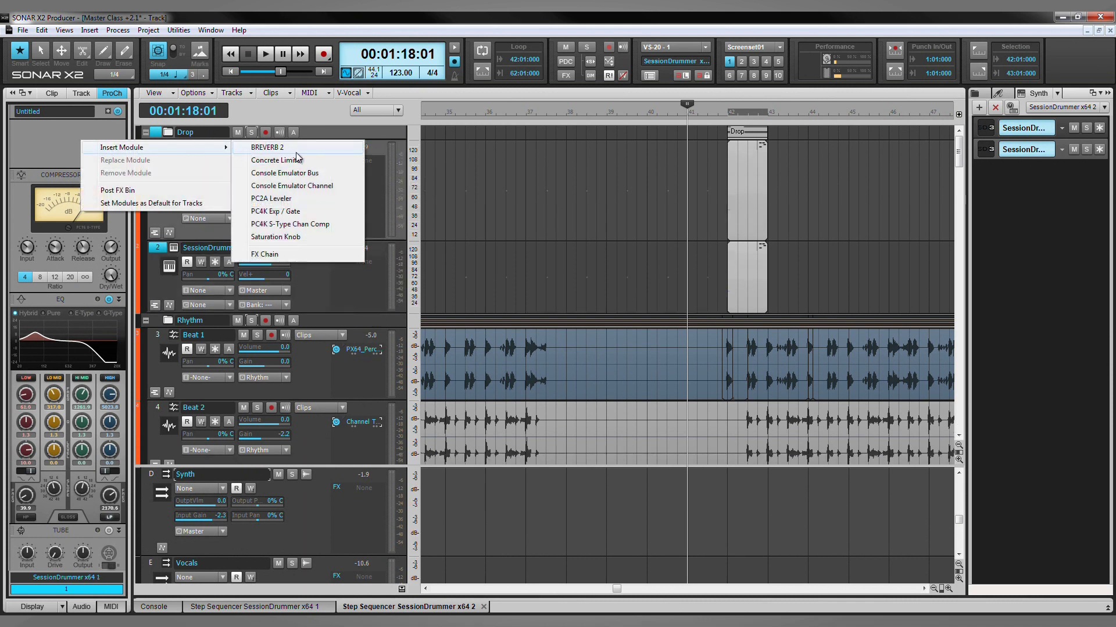
left_click(315, 161)
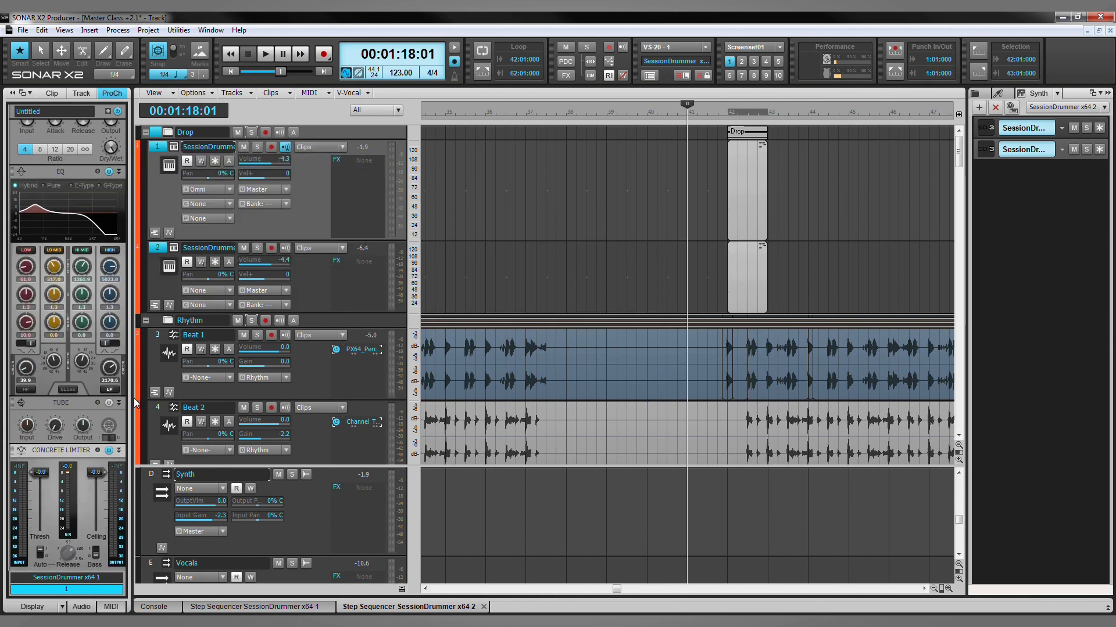
left_click_drag(61, 451, 78, 112)
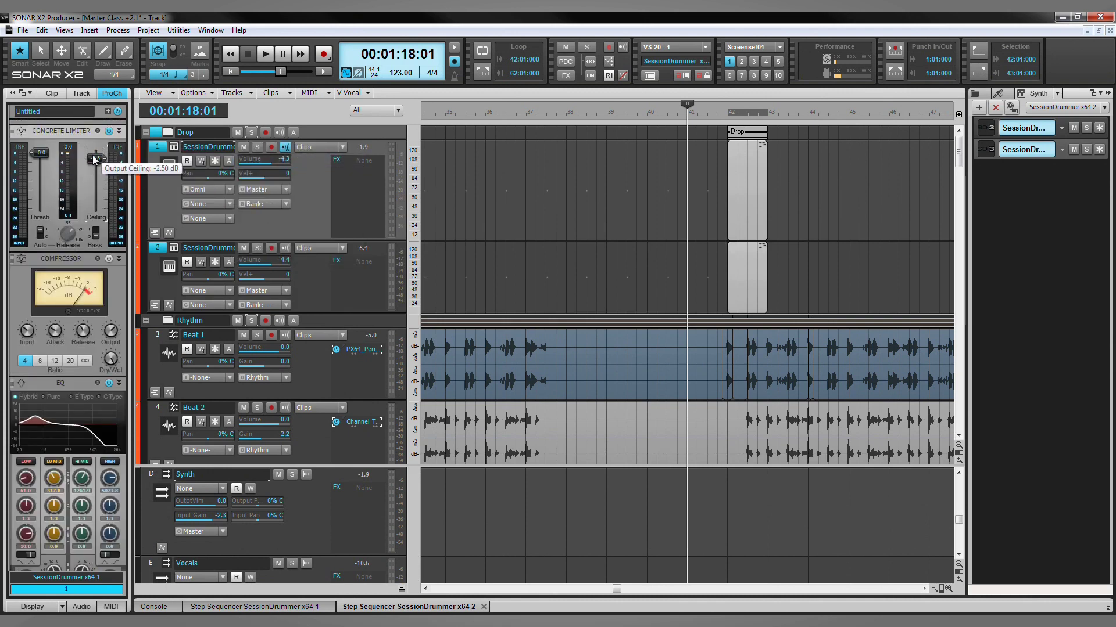
Set the limiter threshold to -14.1 dB, lower its ceiling and turn on Bass boost.
scroll(40, 153, "down", 9)
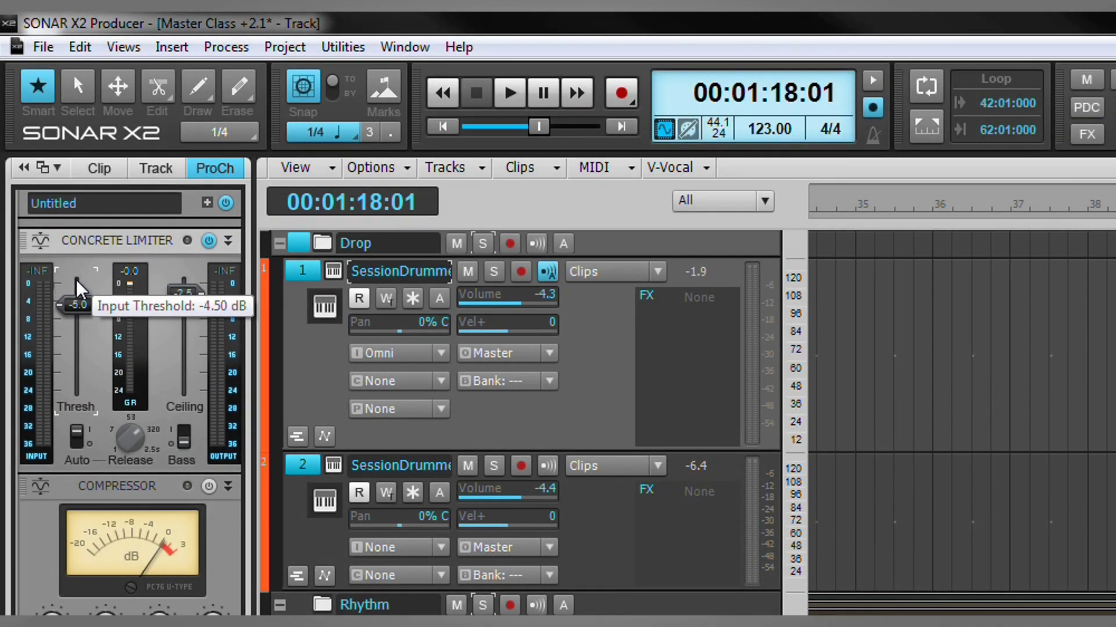
mouse_move(80, 288)
left_mouse_down()
mouse_move(80, 331)
mouse_move(77, 274)
left_mouse_up()
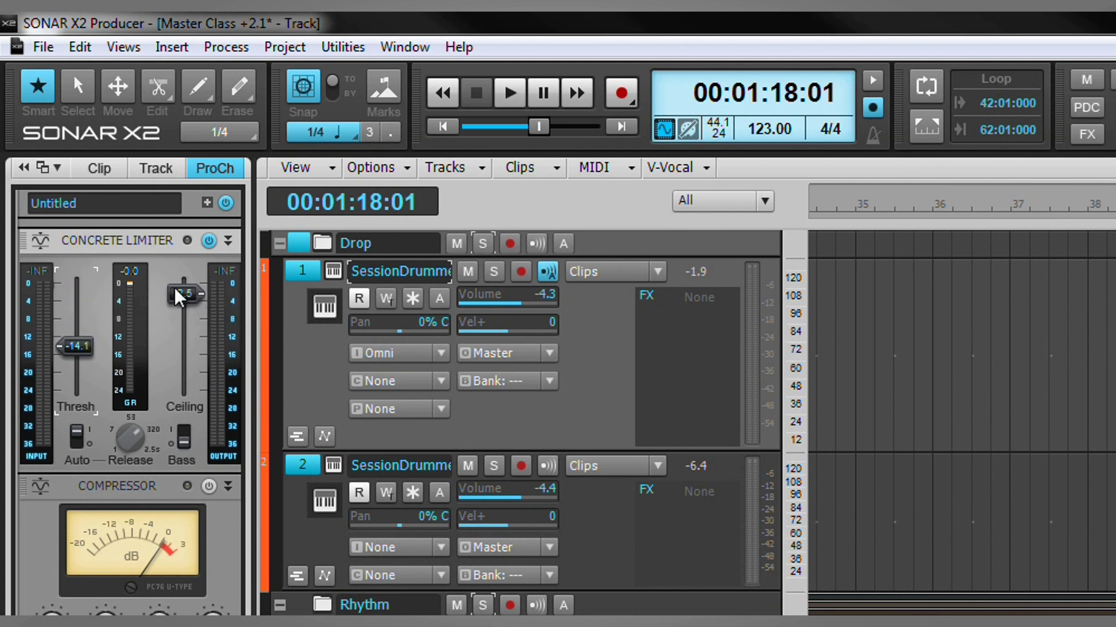
left_click_drag(181, 294, 187, 320)
left_click(183, 436)
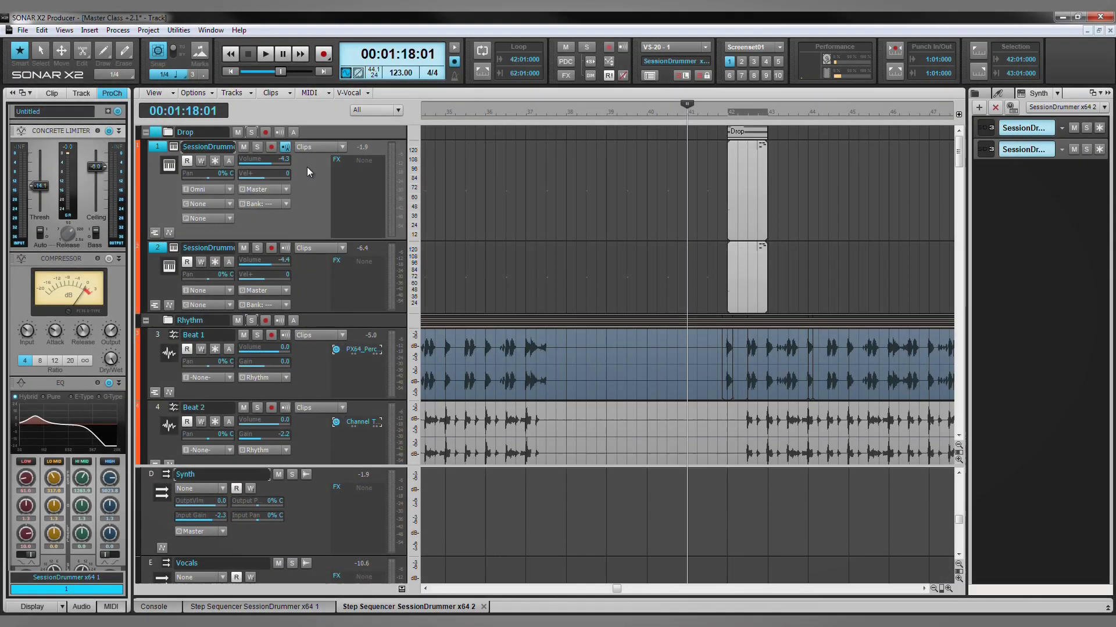
key("space")
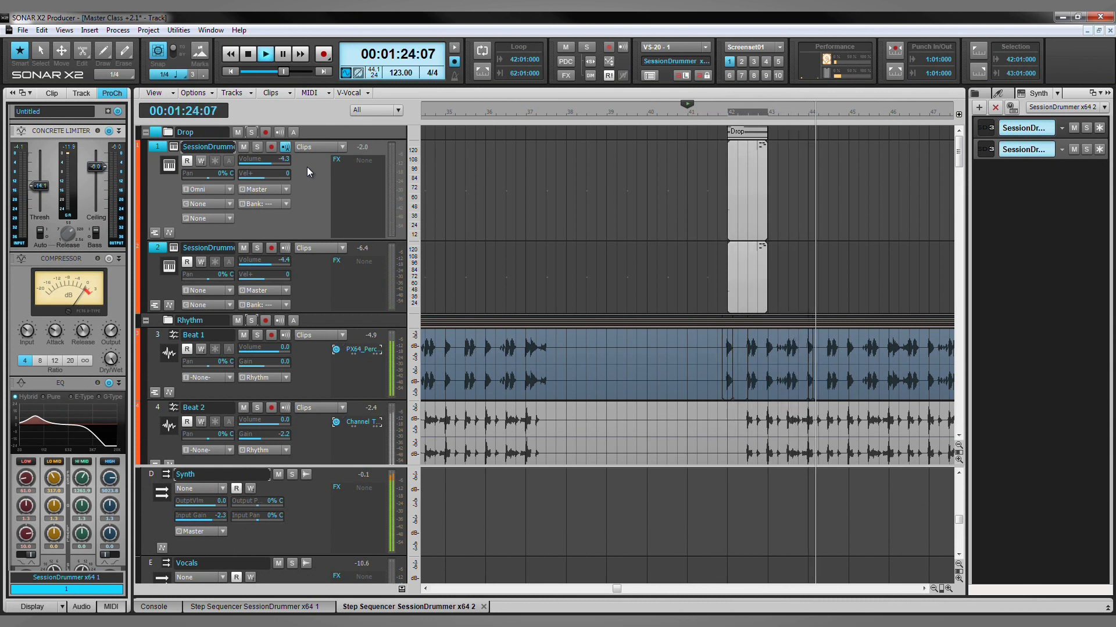
key("space")
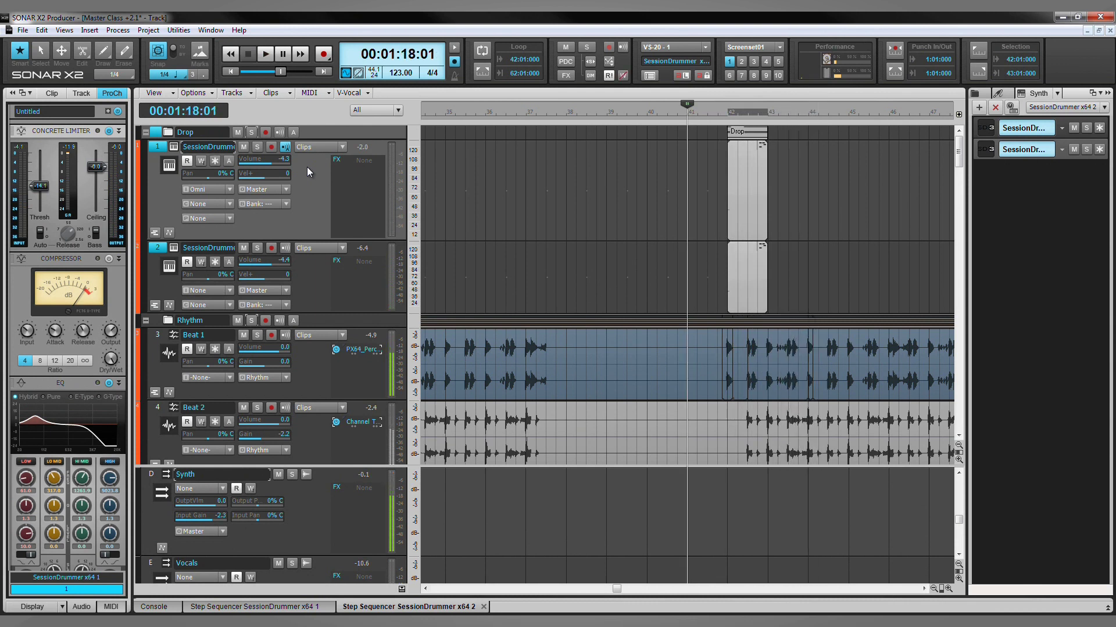
key("space")
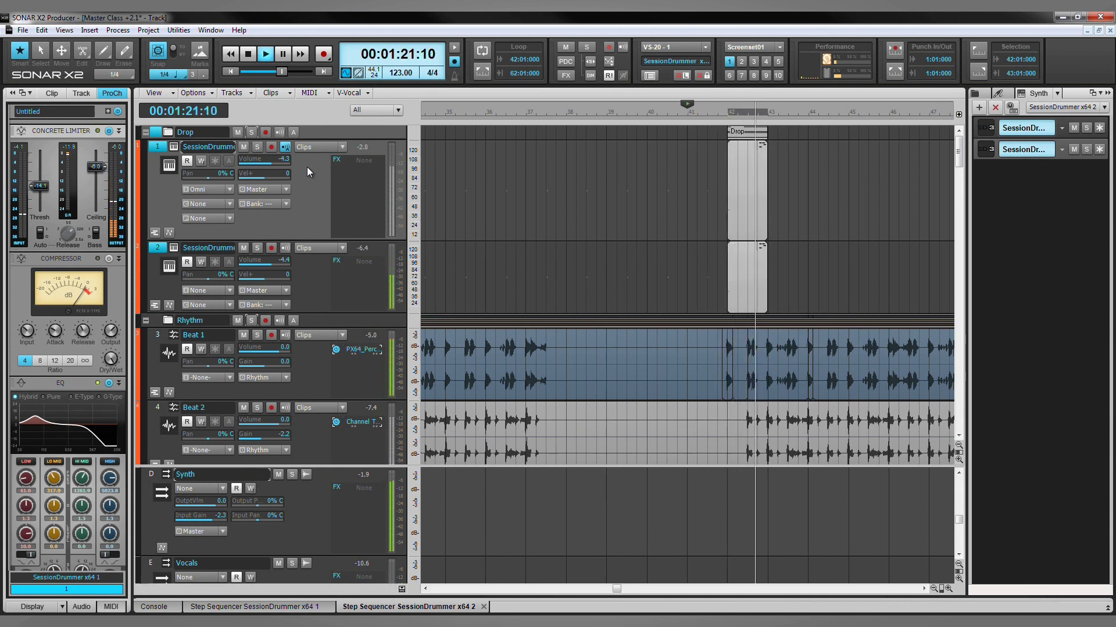
key("space")
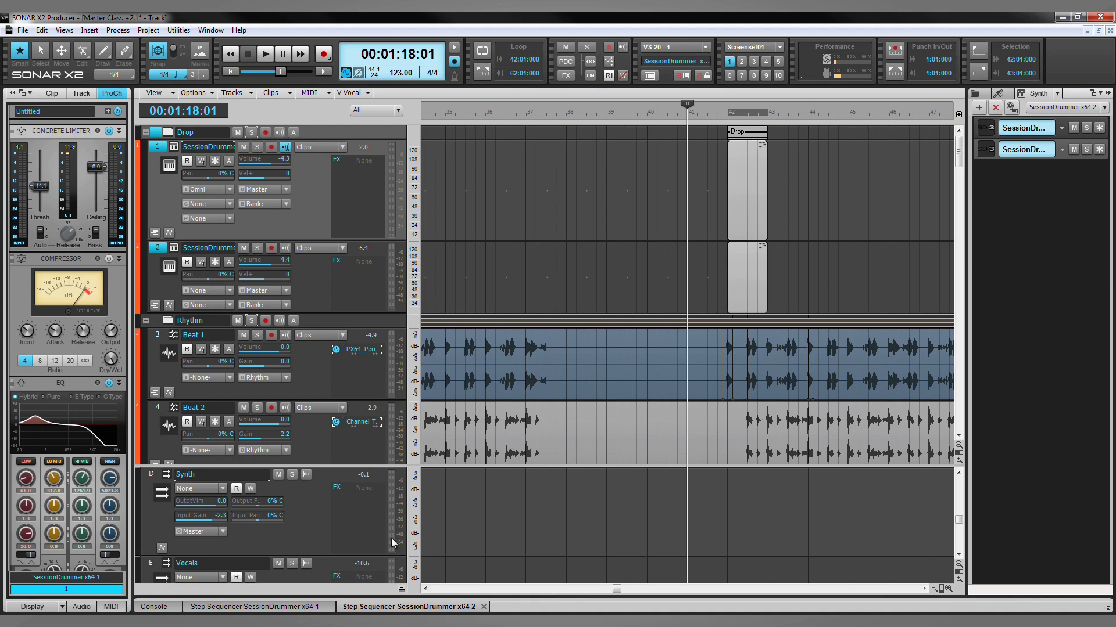
Collapse the Drop and Rhythm folders and expand the Synth folder.
left_click(400, 589)
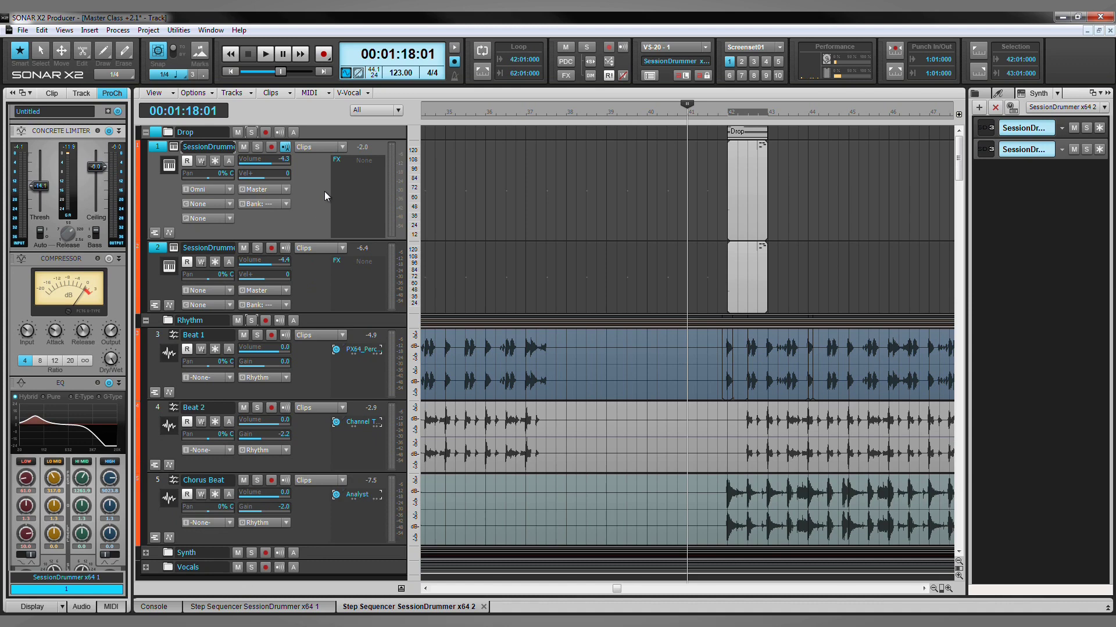
left_click(146, 132)
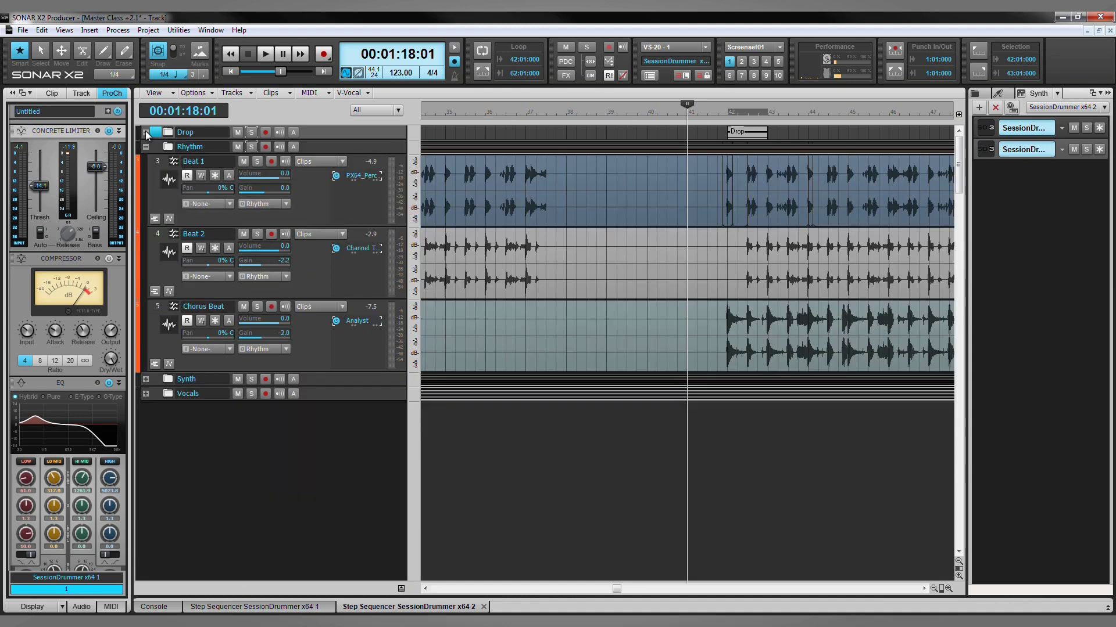
left_click(146, 148)
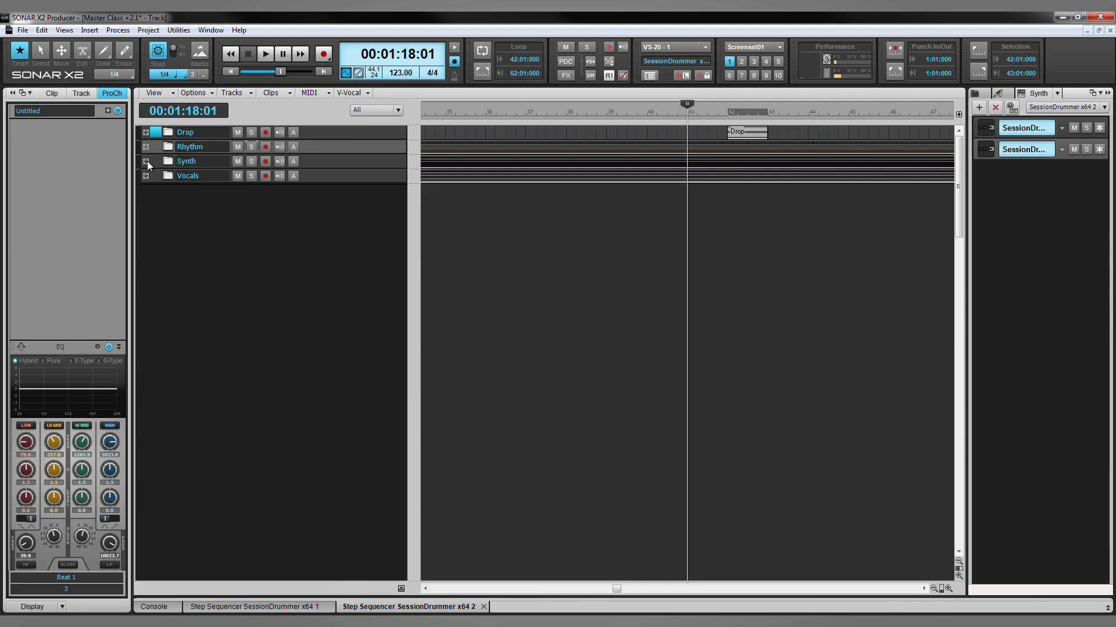
left_click(147, 162)
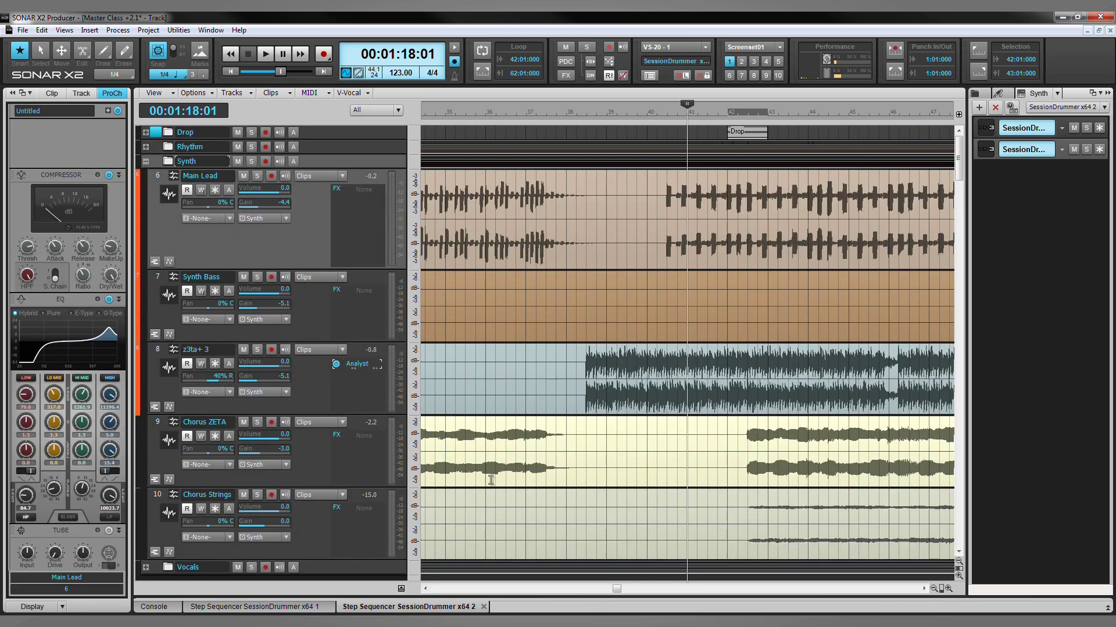
left_click_drag(616, 590, 652, 590)
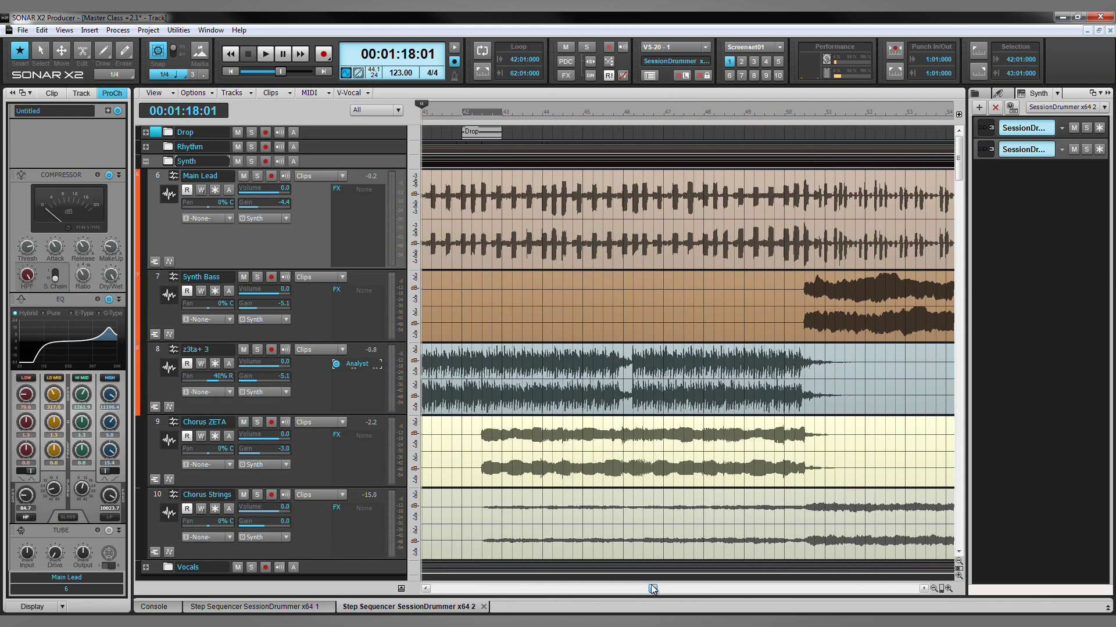
Insert a PC4K Exp / Gate module into the Chorus ZETA track's ProChannel.
left_click(317, 462)
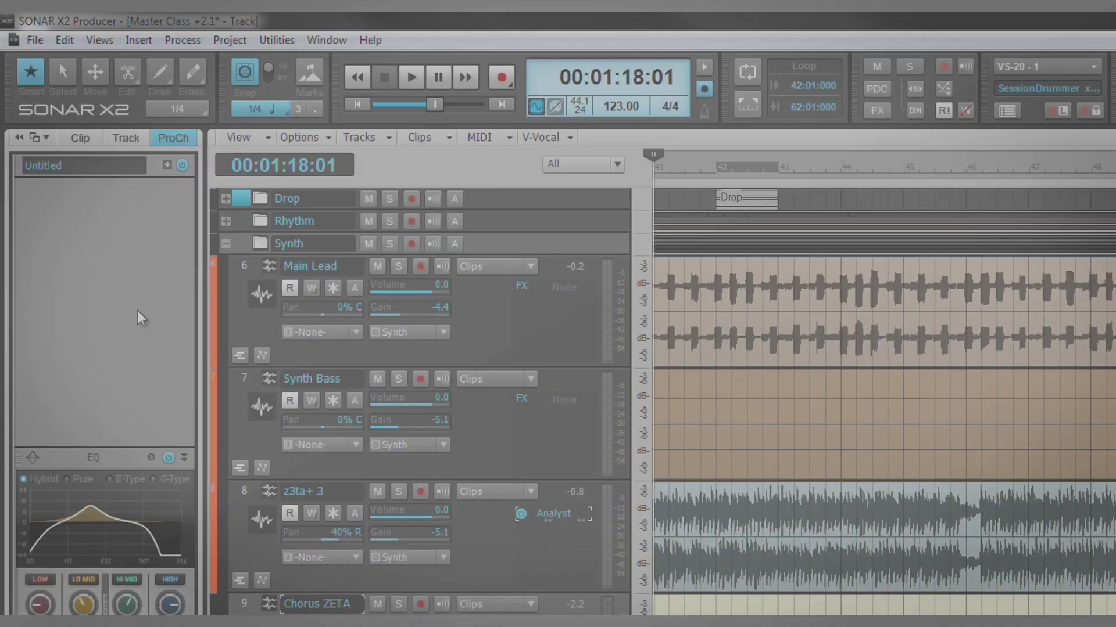
right_click(88, 204)
mouse_move(107, 212)
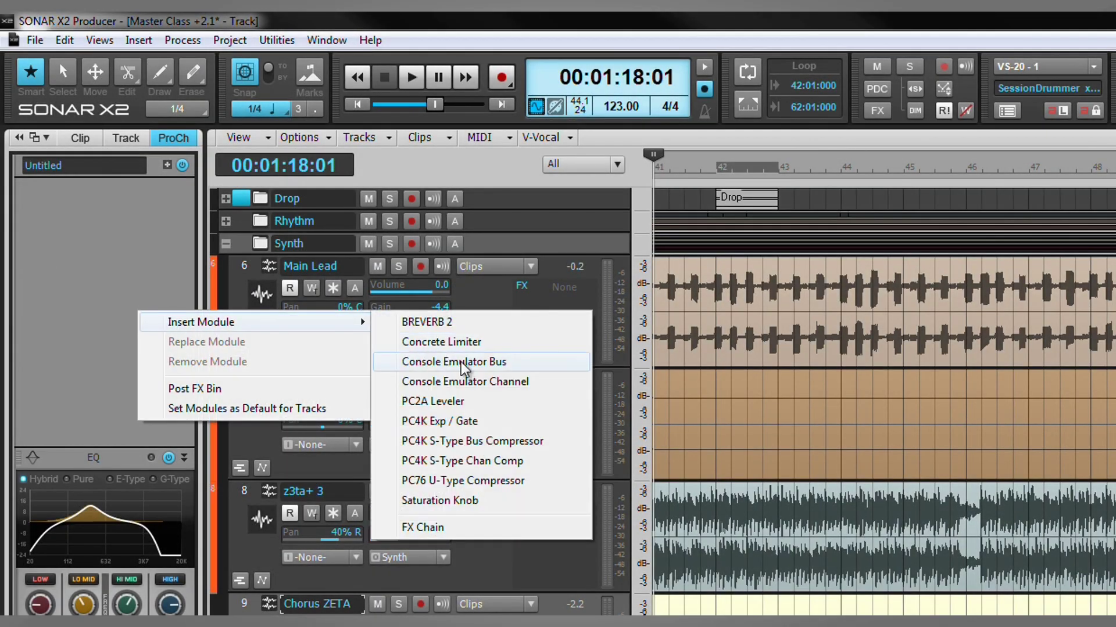
left_click(465, 422)
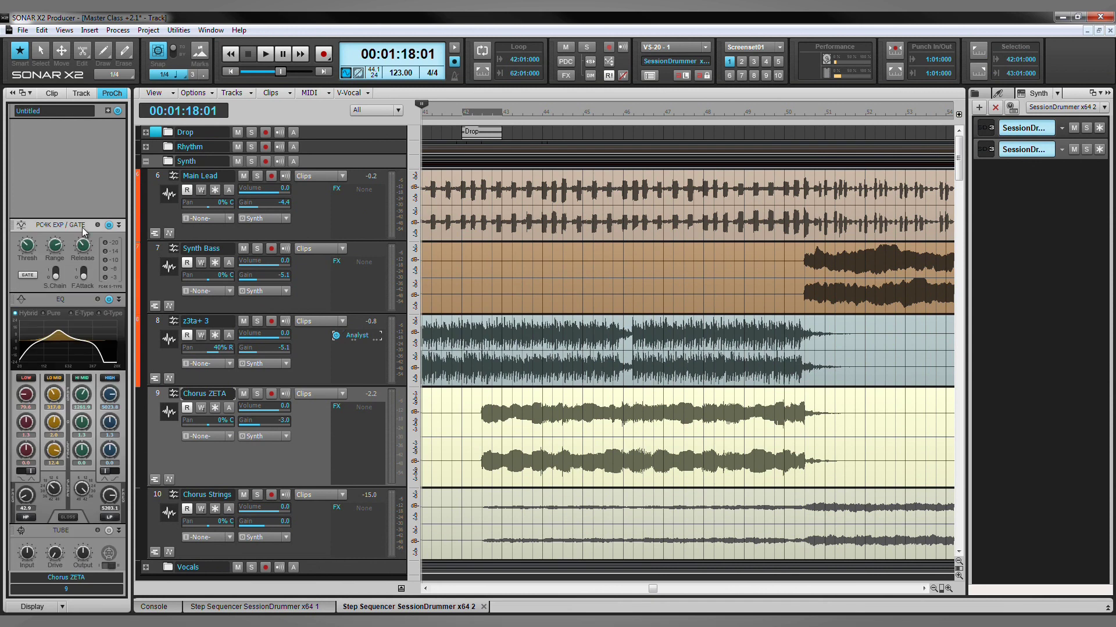
Set the now time near bar 42.5 and send z3ta+ 3 to PC4K Exp / Gate (Input 2)-Chorus ZETA.
left_click(482, 114)
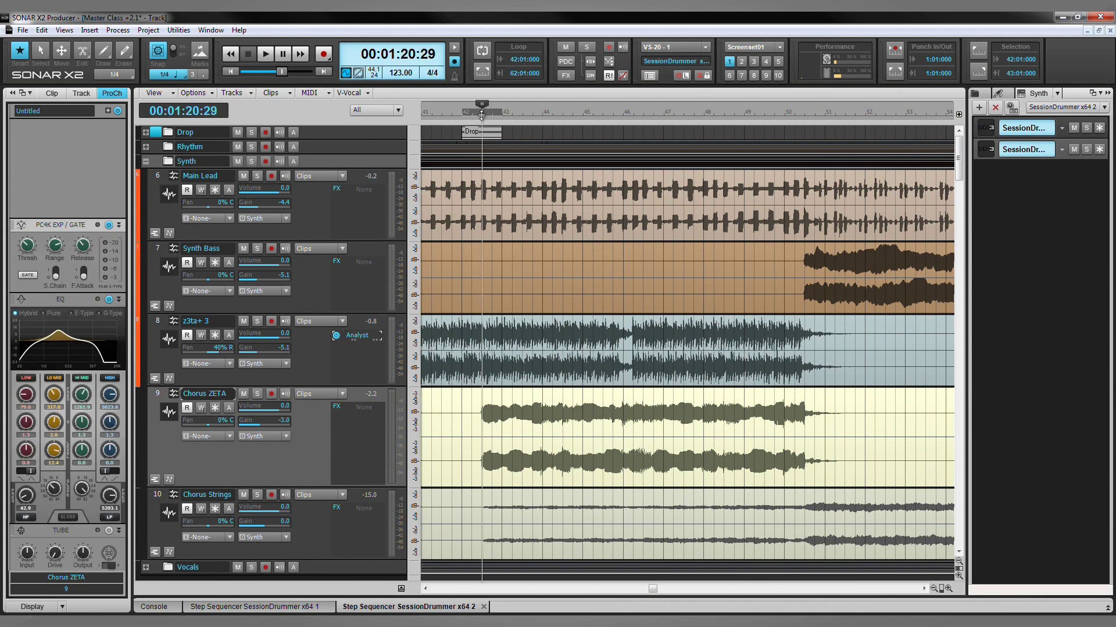
left_click(305, 344)
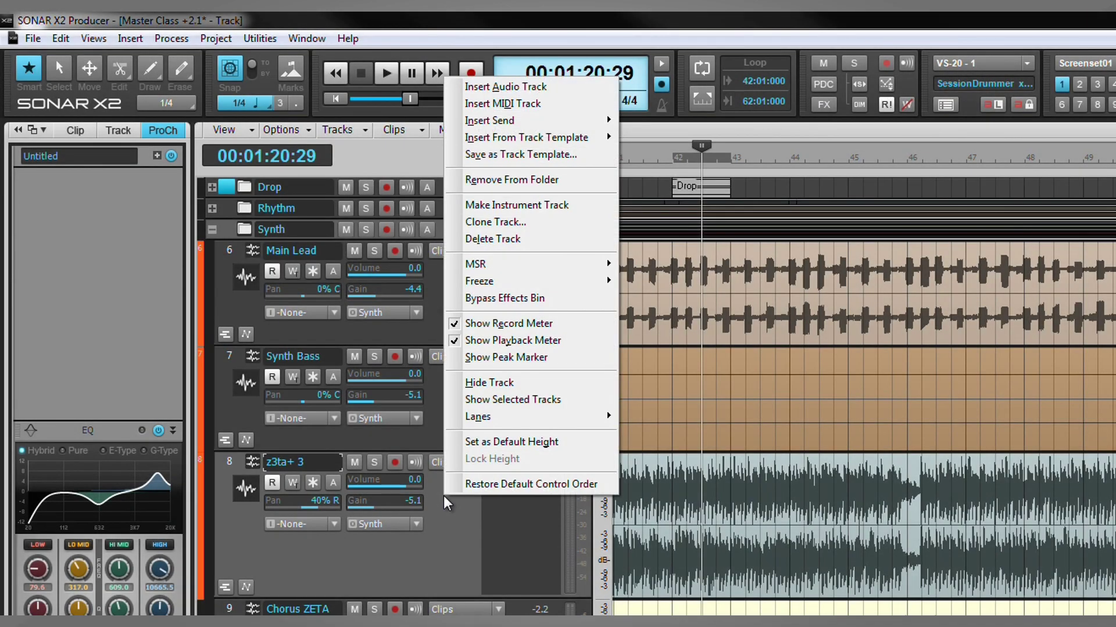
mouse_move(558, 120)
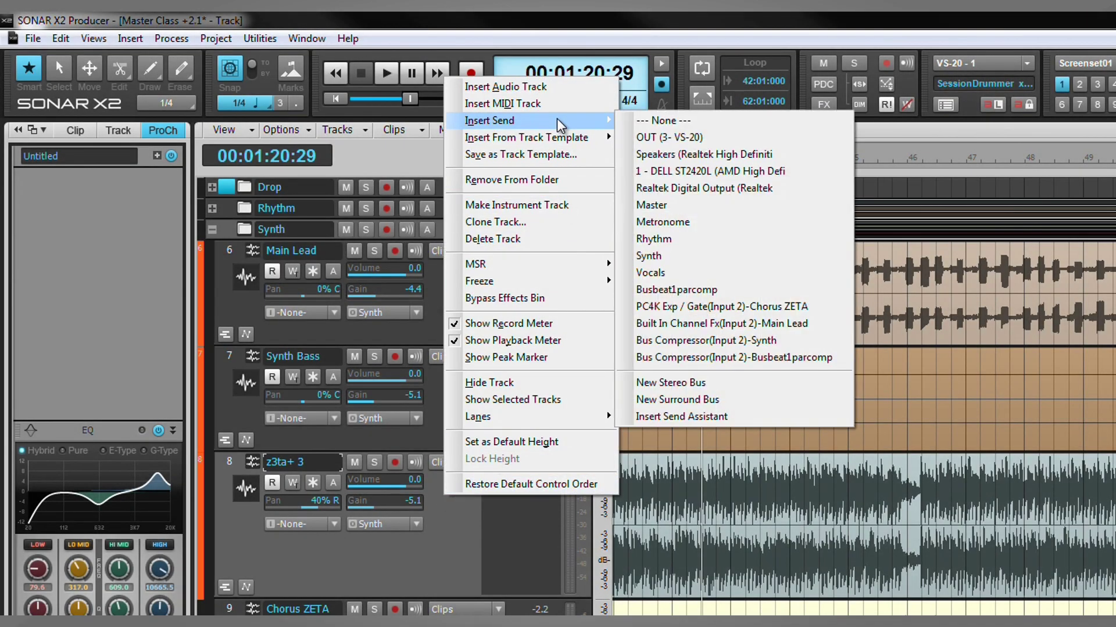
left_click(741, 310)
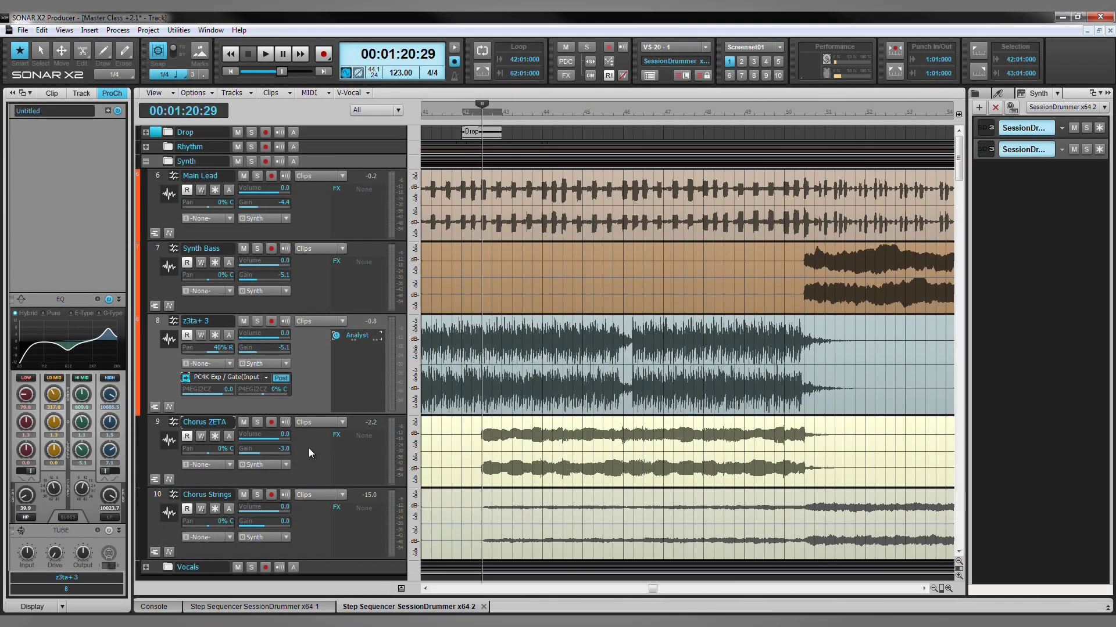
left_click(308, 448)
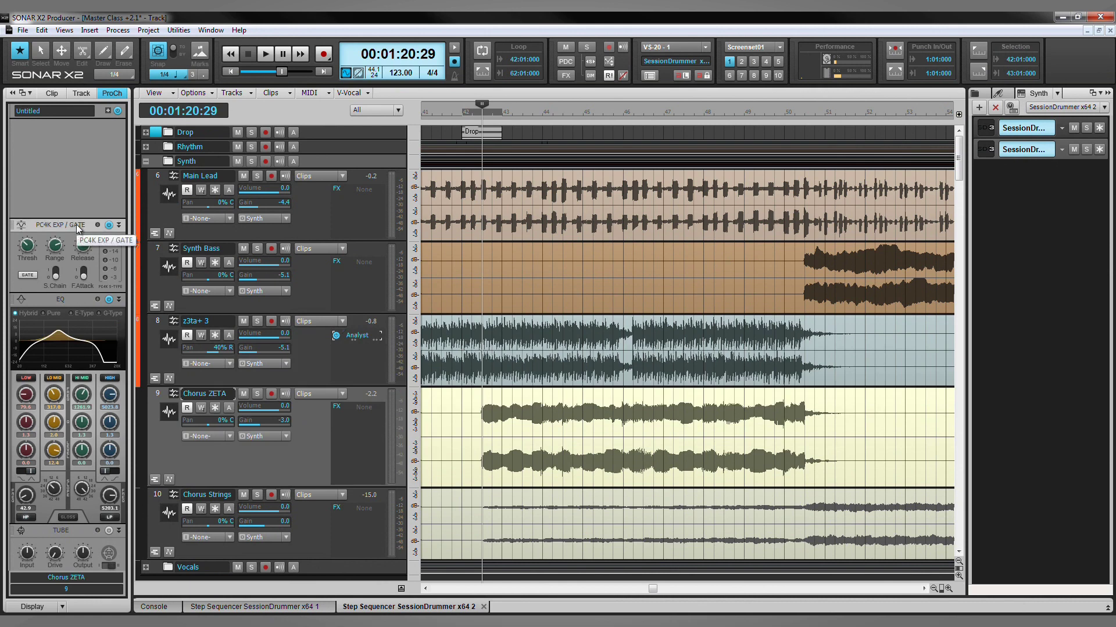
Raise the Chorus ZETA gate threshold from -16 dB to about -2.2 dB.
mouse_move(27, 249)
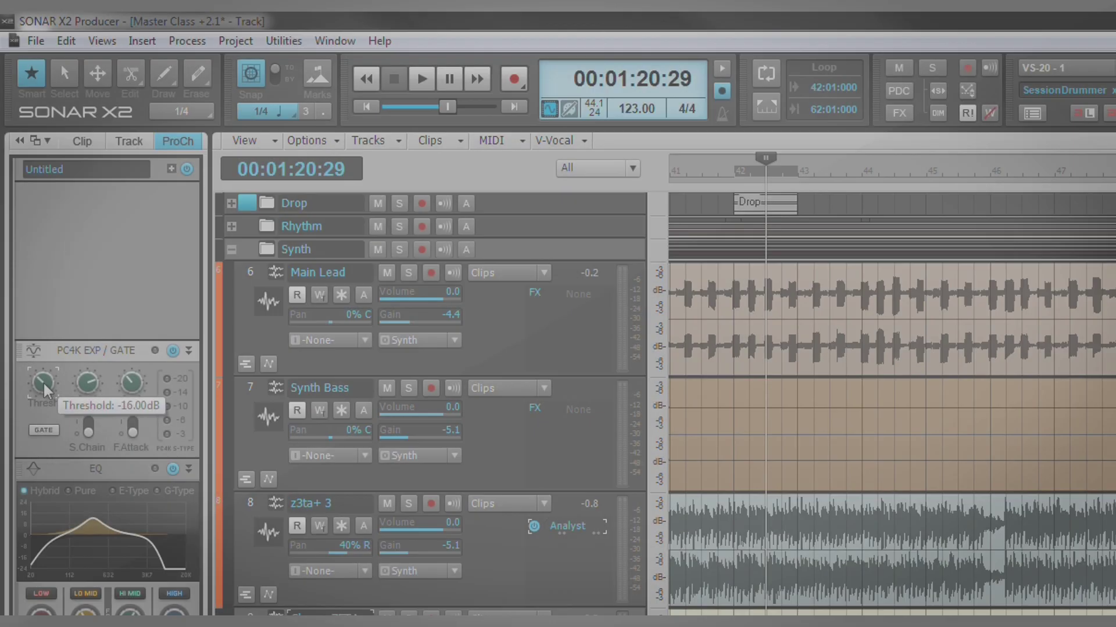
left_click_drag(27, 244, 28, 252)
left_click_drag(45, 396, 67, 320)
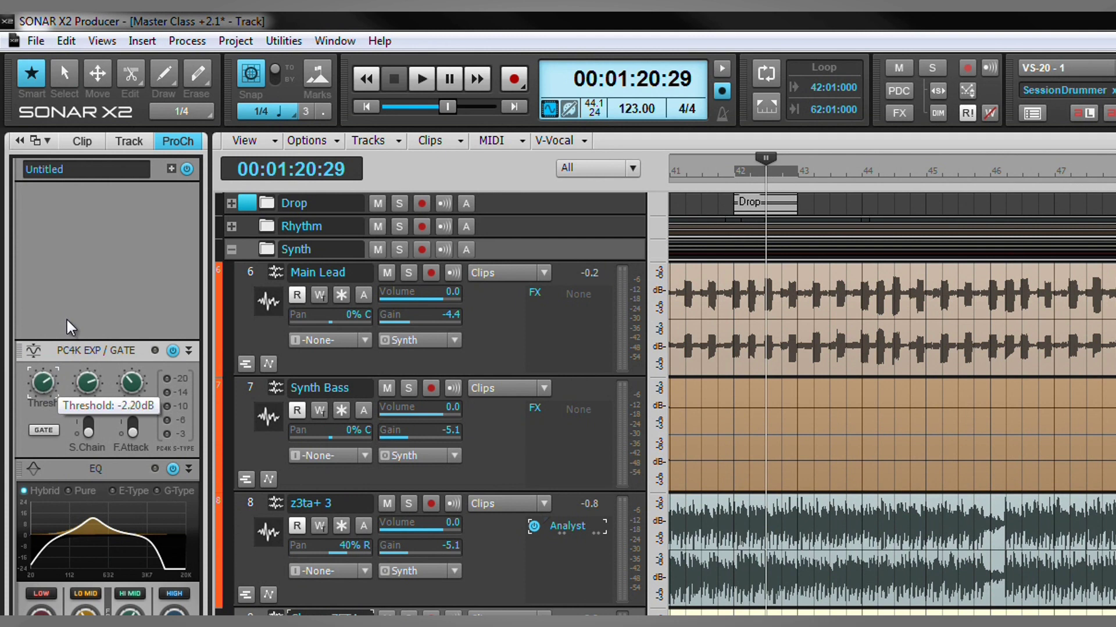
left_click_drag(67, 319, 67, 321)
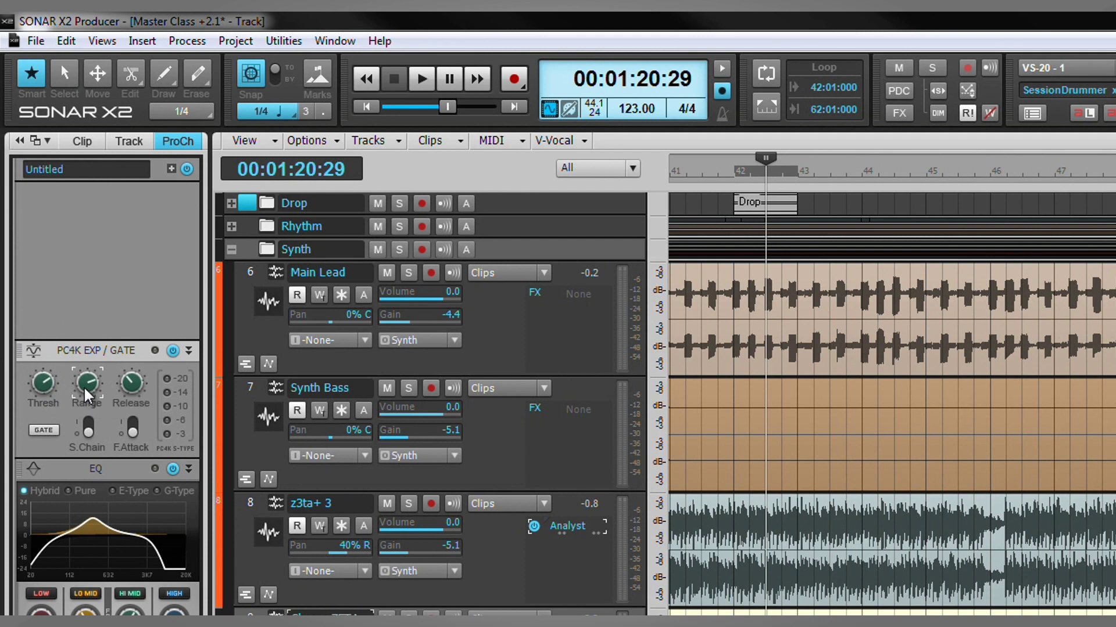
Lower the gate range to about 23.6 dB and release to 0.25 s, and enable Gate mode.
left_click_drag(88, 397, 90, 412)
left_click_drag(89, 417, 90, 426)
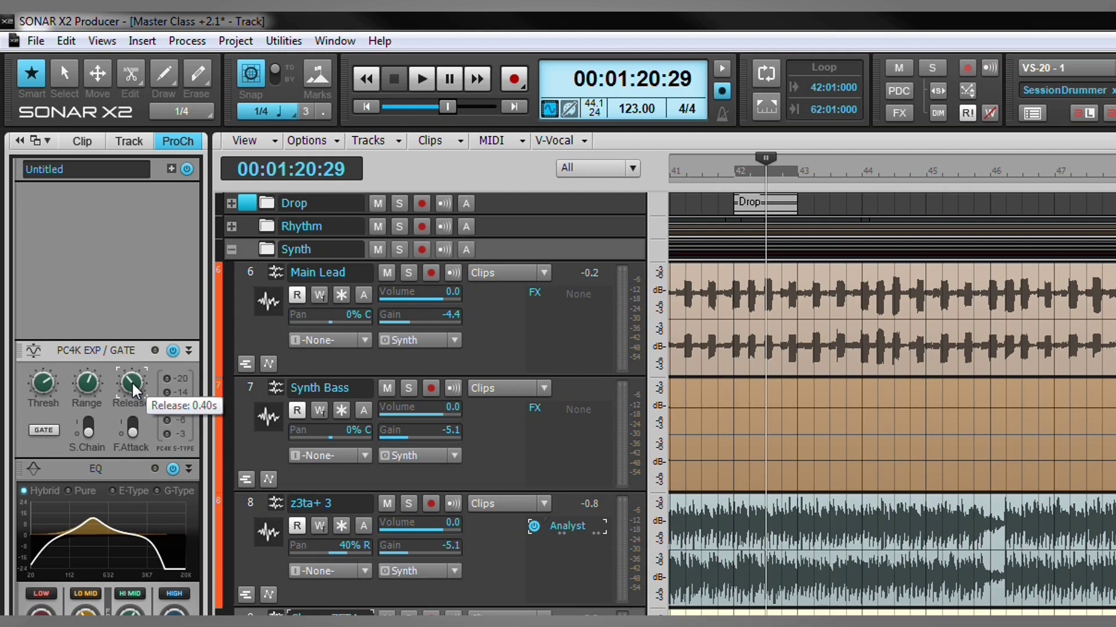
left_click_drag(134, 390, 130, 445)
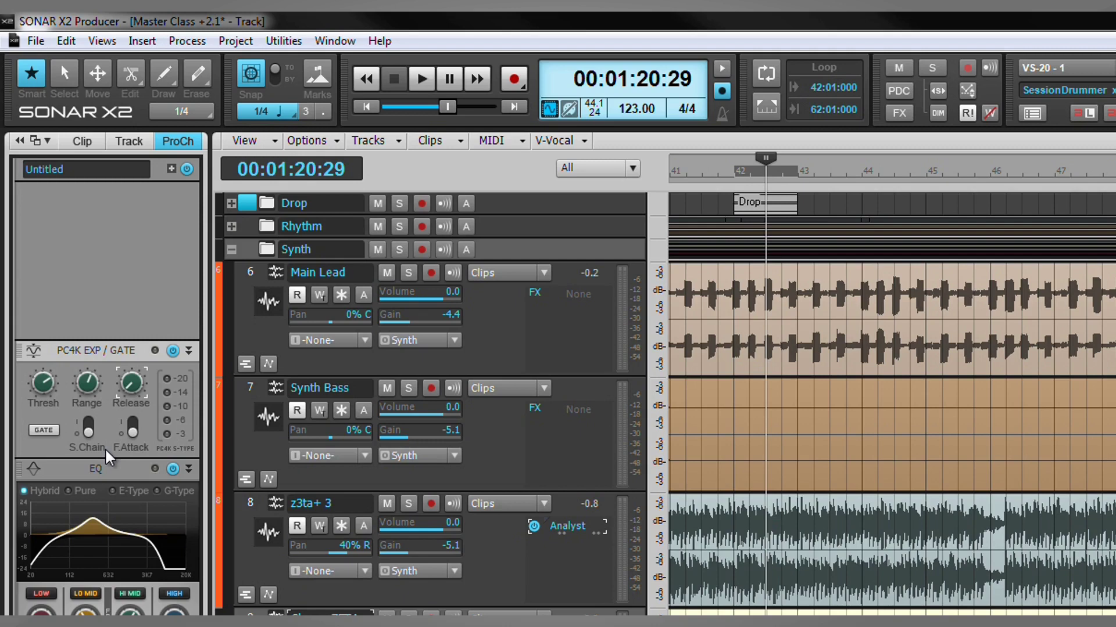
left_click(46, 430)
Turn on the gate's S.Chain and F.Attack switches and toggle the module's power for comparison.
left_click(86, 431)
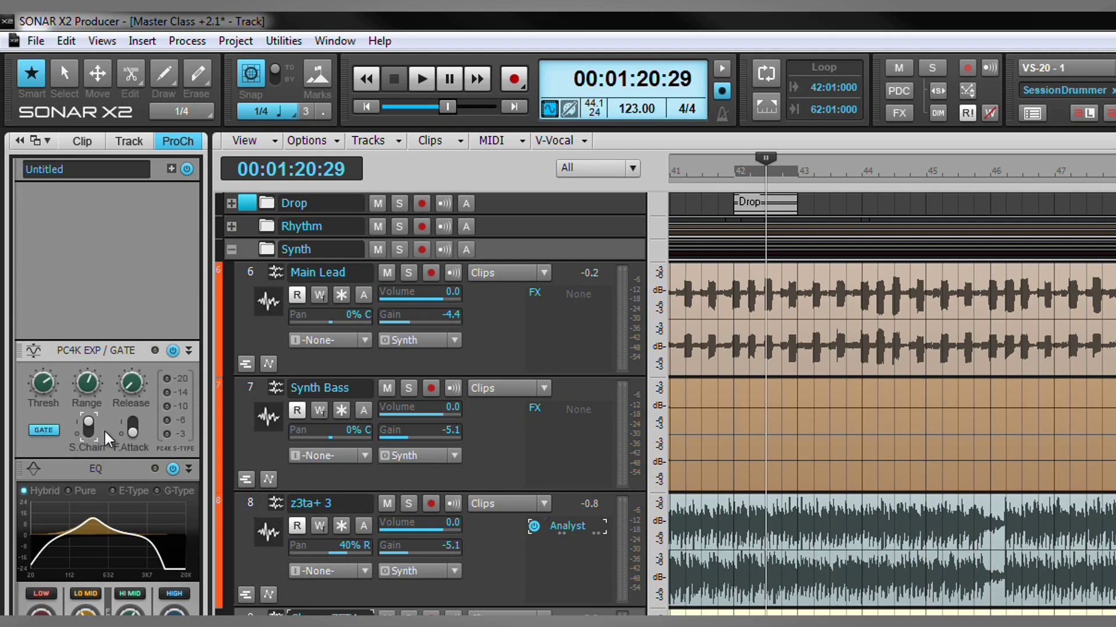
left_click(132, 431)
left_click(173, 350)
Solo z3ta+ 3 and Chorus ZETA, then play back to hear the gated chorus and stop.
left_click(409, 504)
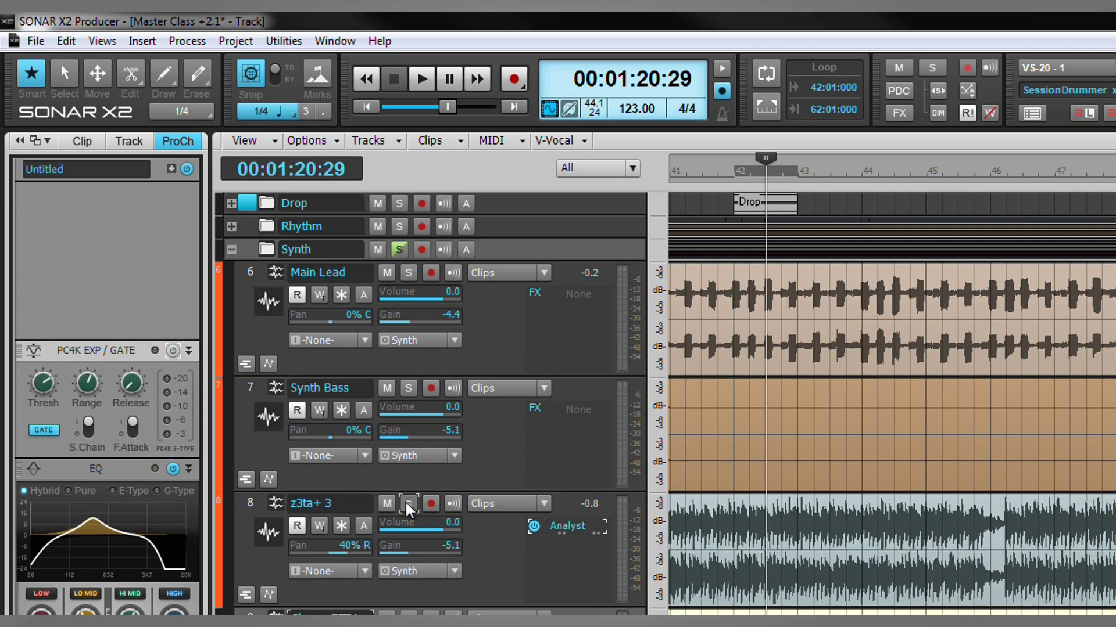
left_click(408, 614)
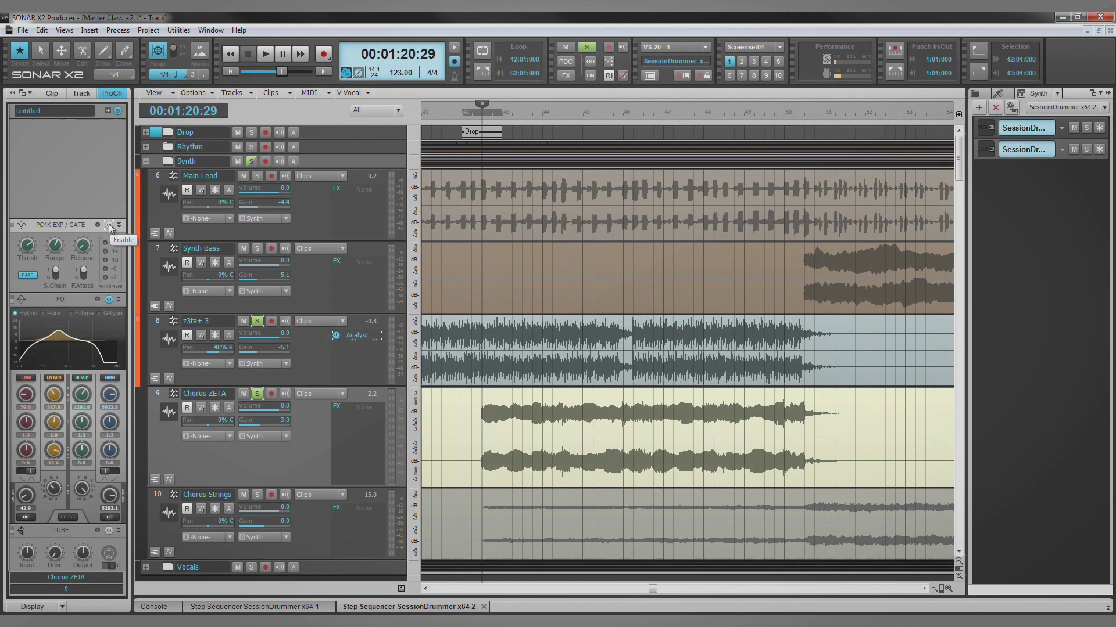
key("space")
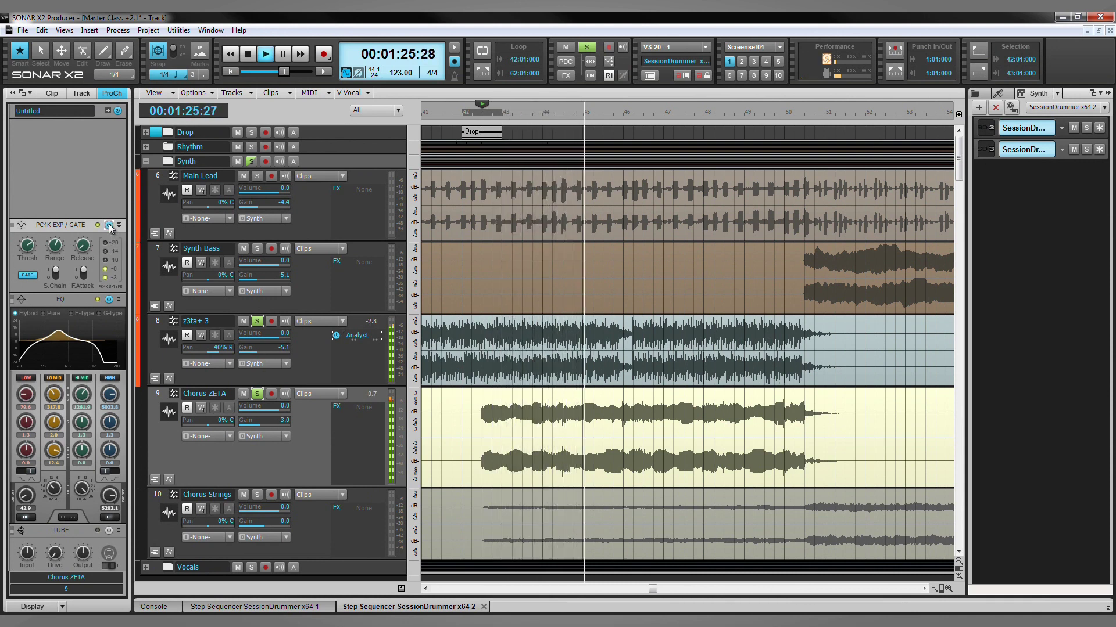
key("space")
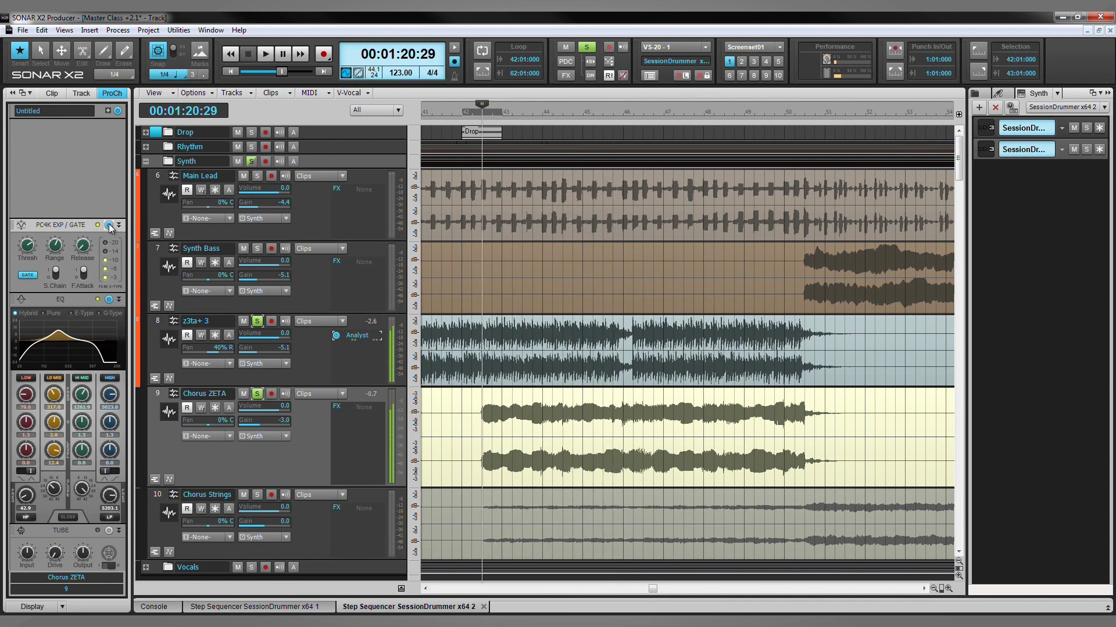